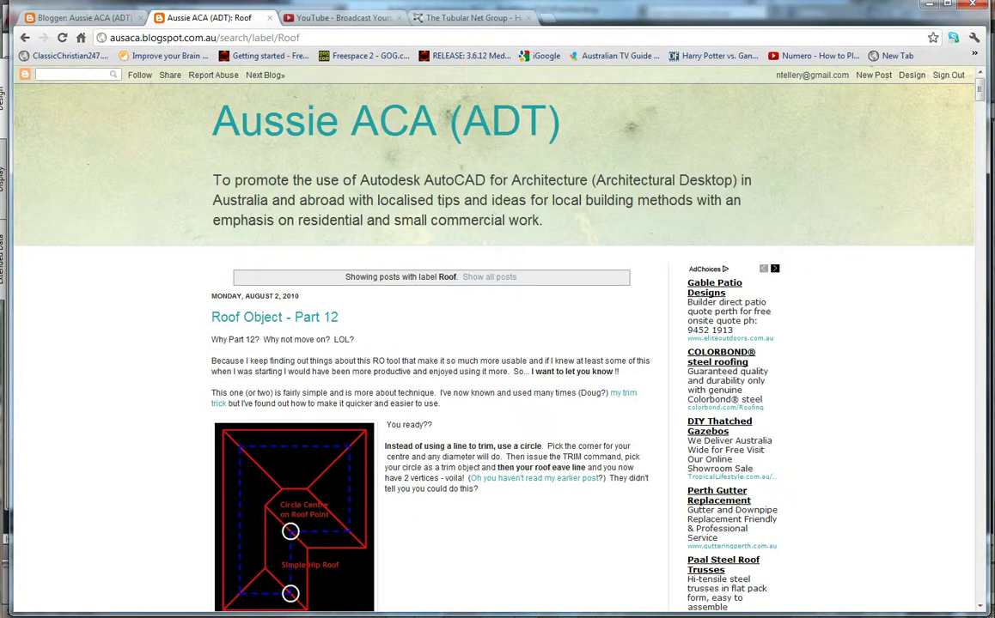
Switch to the RoofMovieTut'sPractise.dwg drawing in AutoCAD Architecture and bring the rectangular hip roof into view
mouse_move(273, 616)
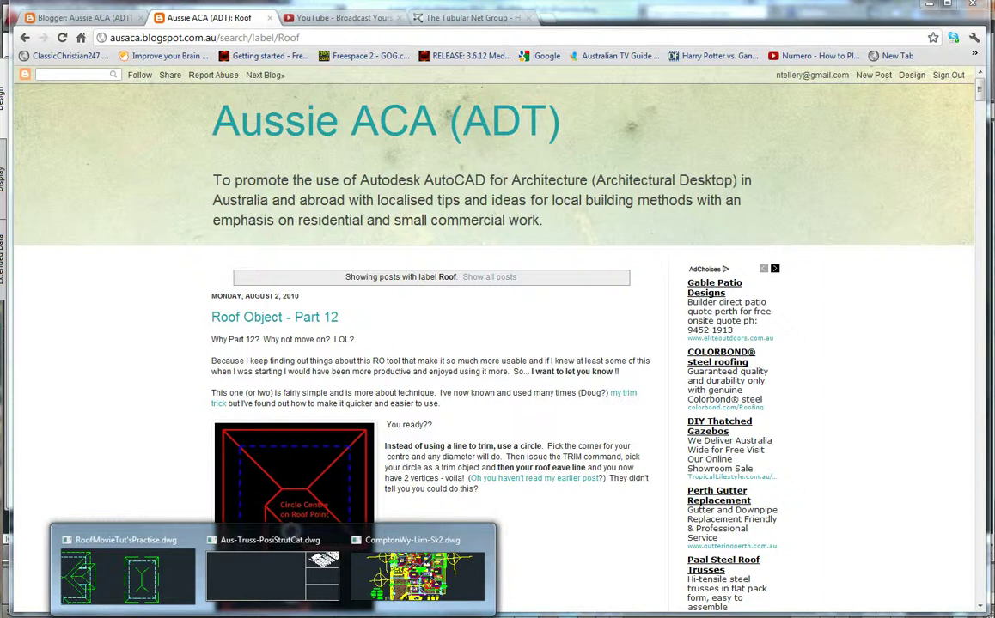
left_click(153, 605)
mouse_move(644, 333)
middle_mouse_down()
mouse_move(611, 344)
mouse_move(573, 314)
middle_mouse_up()
Inspect the rectangular hip roof's grips, properties and available editing commands, and leave it deselected
left_click(573, 348)
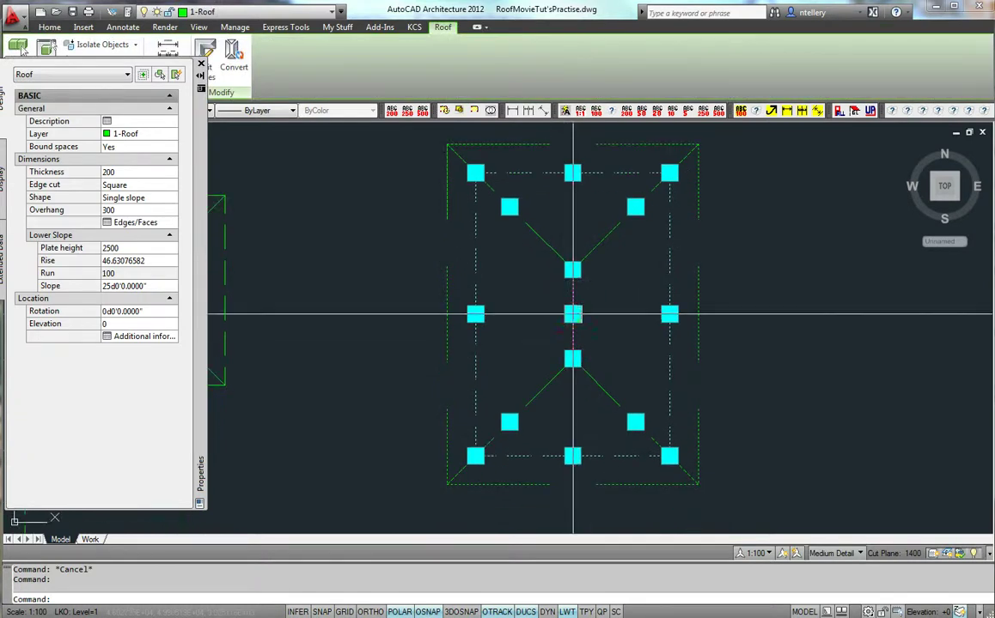
right_click(572, 314)
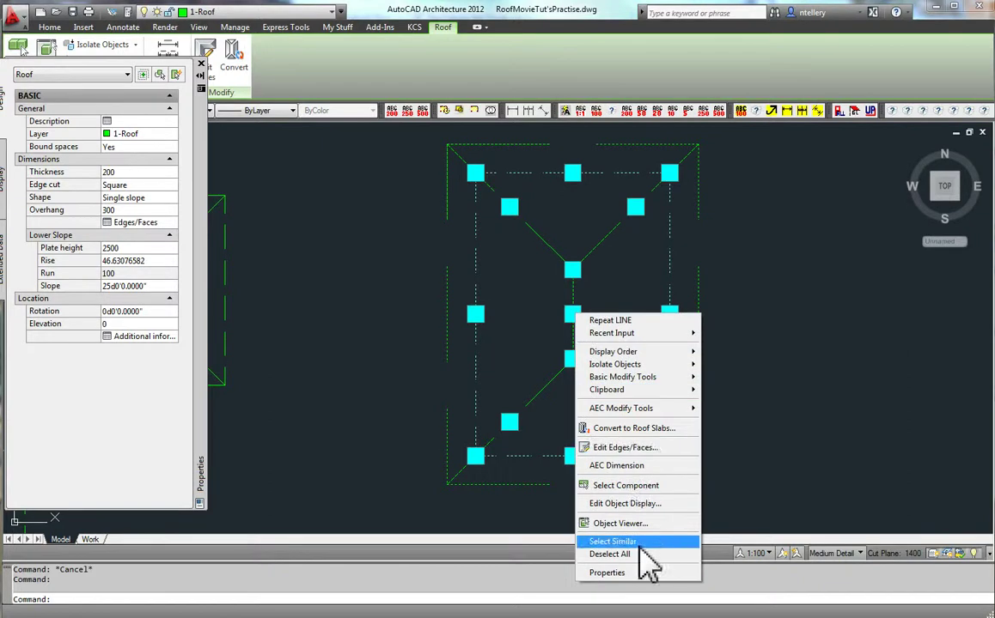
key("Escape")
key("Escape")
middle_click_drag(578, 309, 608, 343)
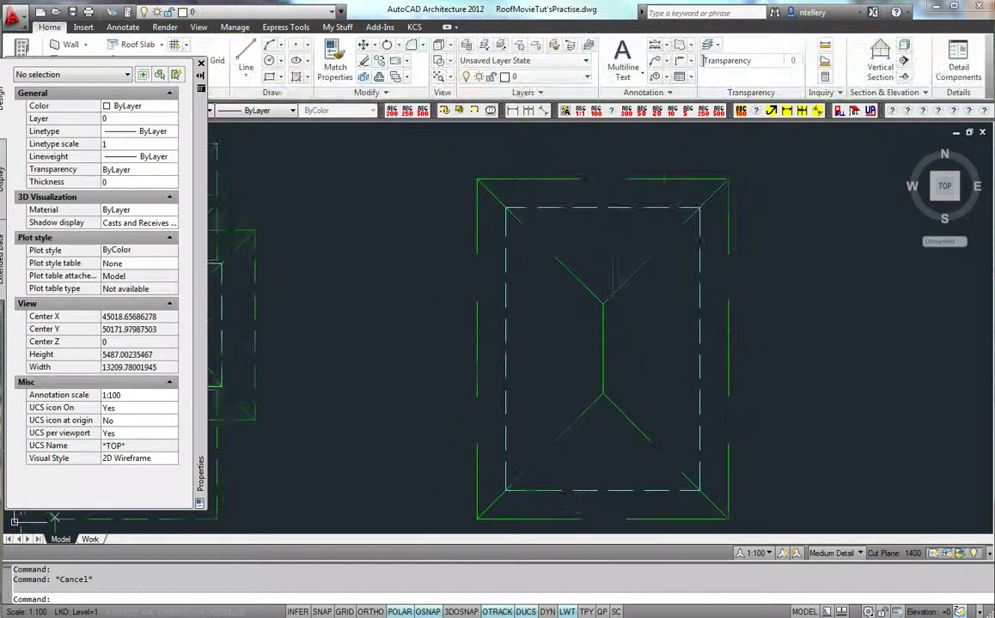
left_click(608, 343)
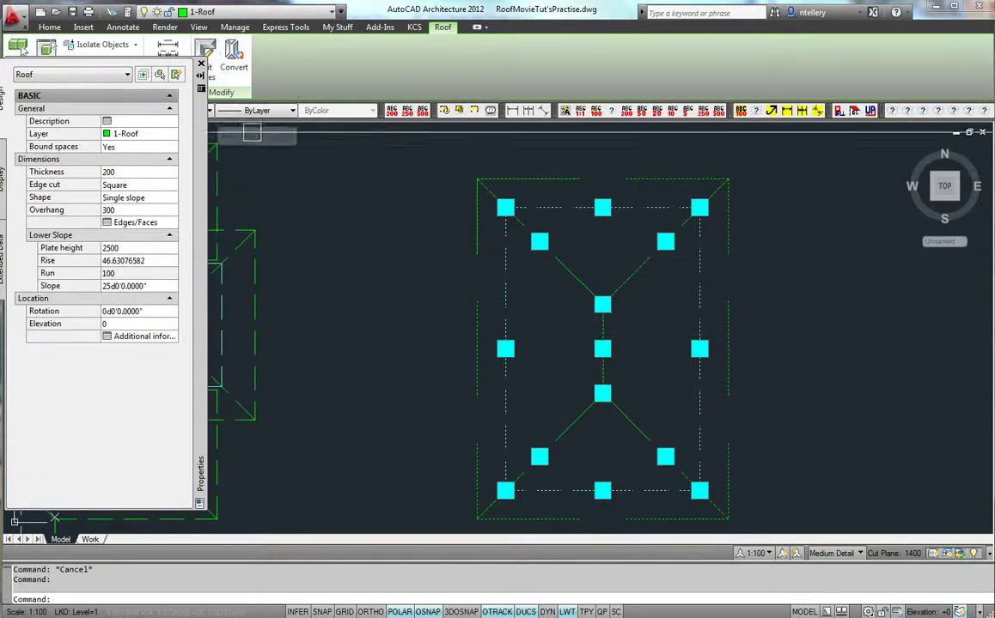
key("Escape")
Draw a diagonal line across the northwest corner of the hip roof, extending past both eaves
type("l")
key("Return")
left_click(410, 375)
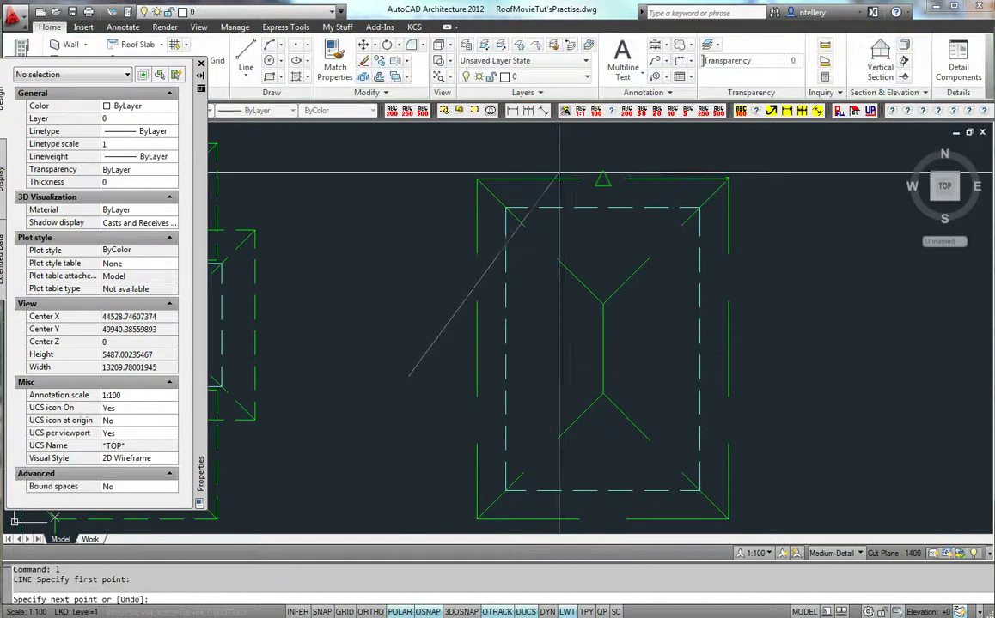
left_click(641, 144)
key("Return")
Trim the roof's northwest corner off using the diagonal line as the cutting edge, and check the new grips
type("tr")
key("Return")
left_click(524, 260)
key("Return")
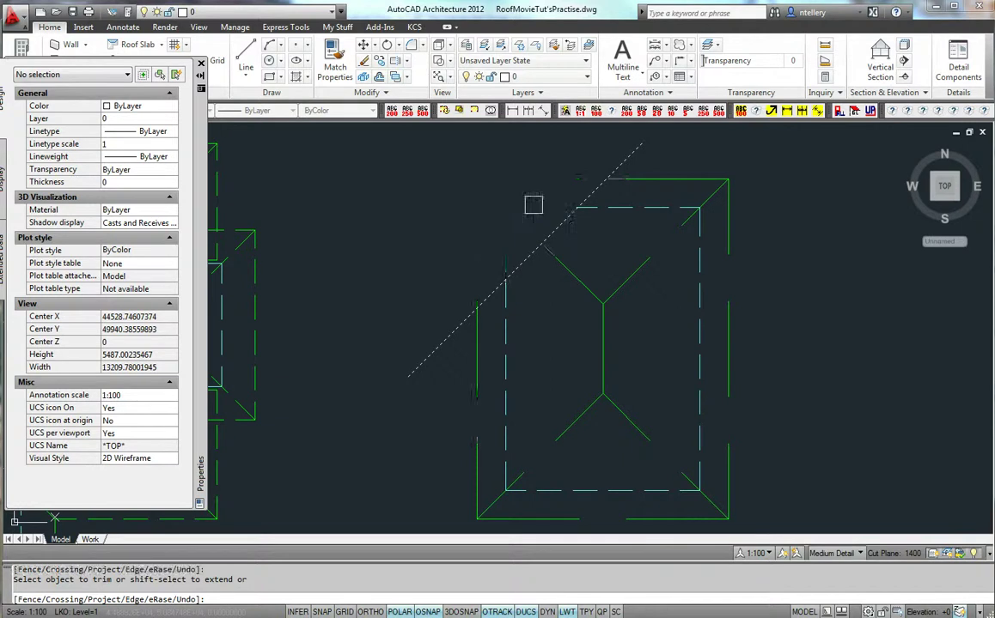
key("Return")
left_click(614, 206)
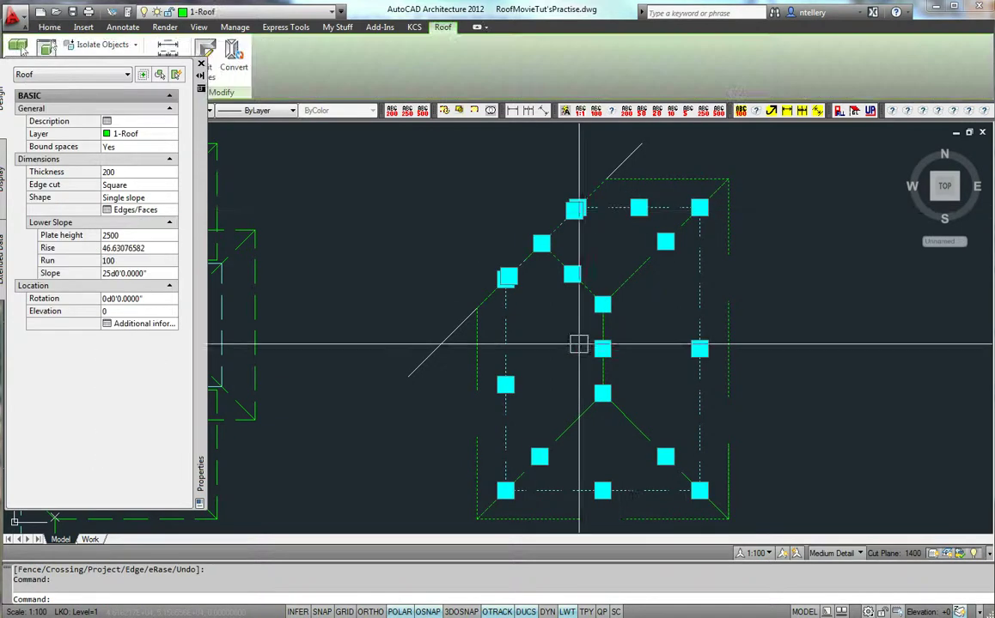
key("Escape")
Erase the diagonal cutting line at the trimmed northwest corner
type("e")
key("Return")
left_click(463, 341)
key("Return")
left_click(413, 335)
key("Return")
Draw a sloping line across the full width of the roof's southern half
middle_click_drag(414, 338, 416, 338)
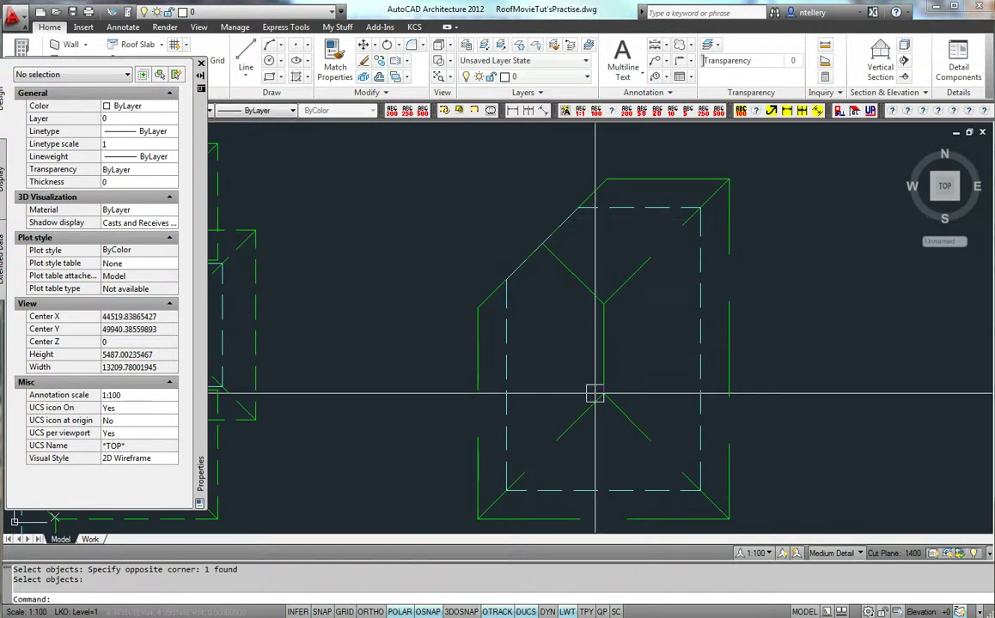
middle_click_drag(594, 393, 626, 330)
type("l")
key("Return")
left_click(424, 408)
left_click(777, 238)
key("Return")
Trim away the southern part of the roof below the sloping line
type("tr")
key("Return")
left_click(681, 288)
key("Return")
left_click(737, 361)
left_click(674, 351)
key("Return")
key("Escape")
Erase the sloping cutting line along the roof's southern edge
type("e")
key("Return")
left_click(753, 250)
key("Return")
middle_click_drag(731, 420, 813, 451)
Stretch the roof's southeast vertex south until it is level with the southwest vertex, making the southern edge horizontal
left_click(747, 324)
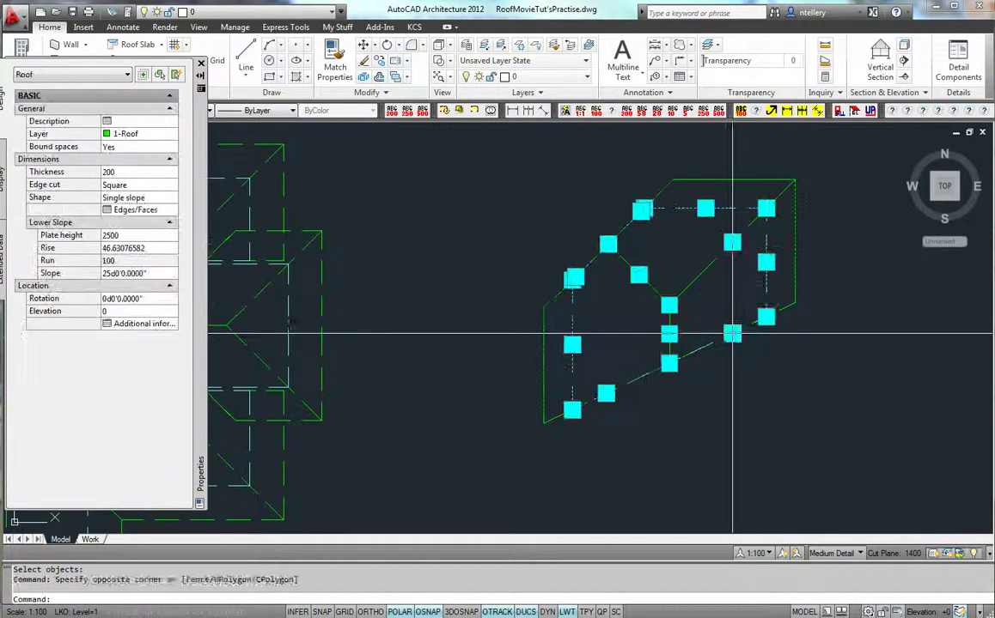
left_click(766, 317)
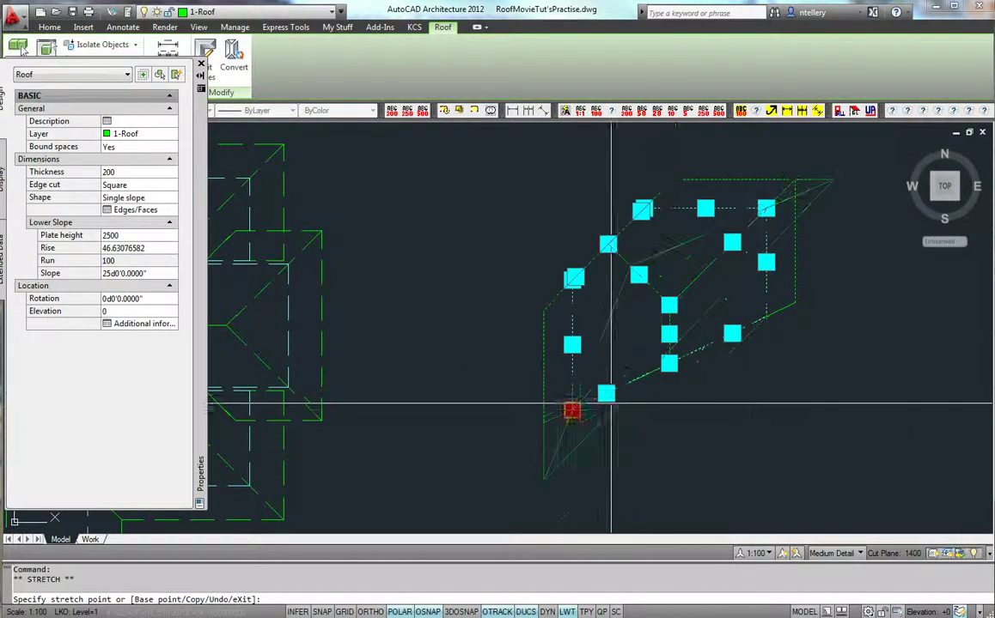
left_click(765, 409)
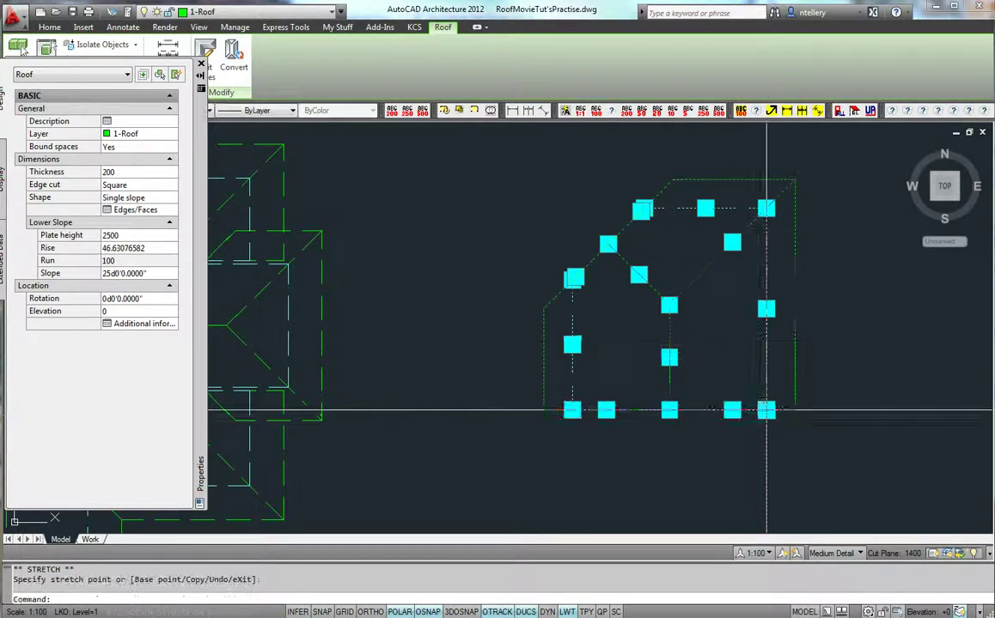
key("Escape")
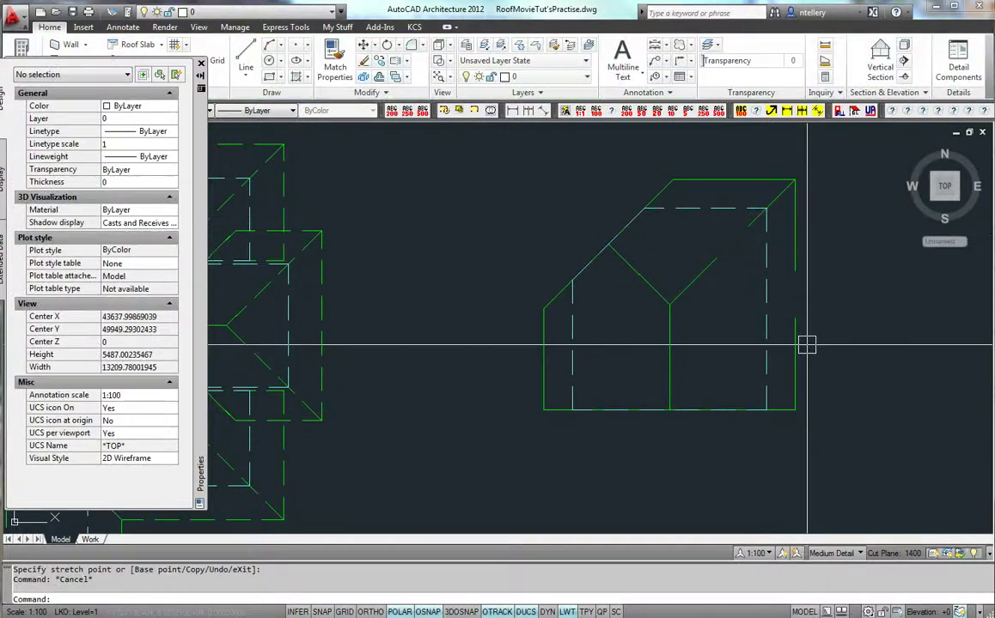
Draw a horizontal line across the roof just above its southern edge
middle_click_drag(807, 348, 770, 309)
type("l")
key("Return")
left_click(510, 346)
left_click(801, 346)
key("Return")
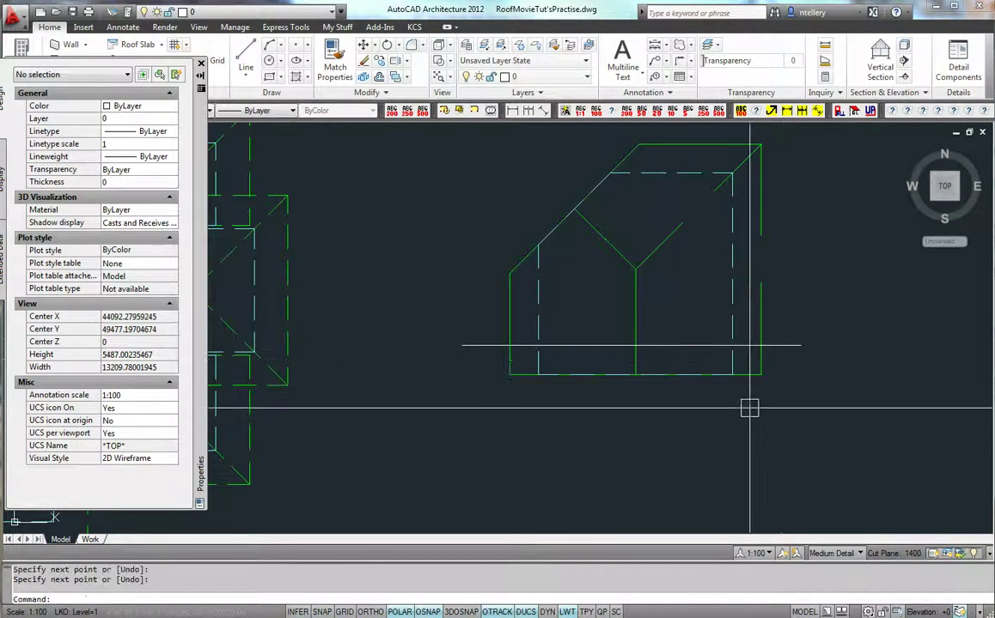
key("Return")
key("Escape")
Draw a diagonal line across the southeast corner of the roof
key("Return")
left_click(730, 314)
left_click(786, 273)
key("Escape")
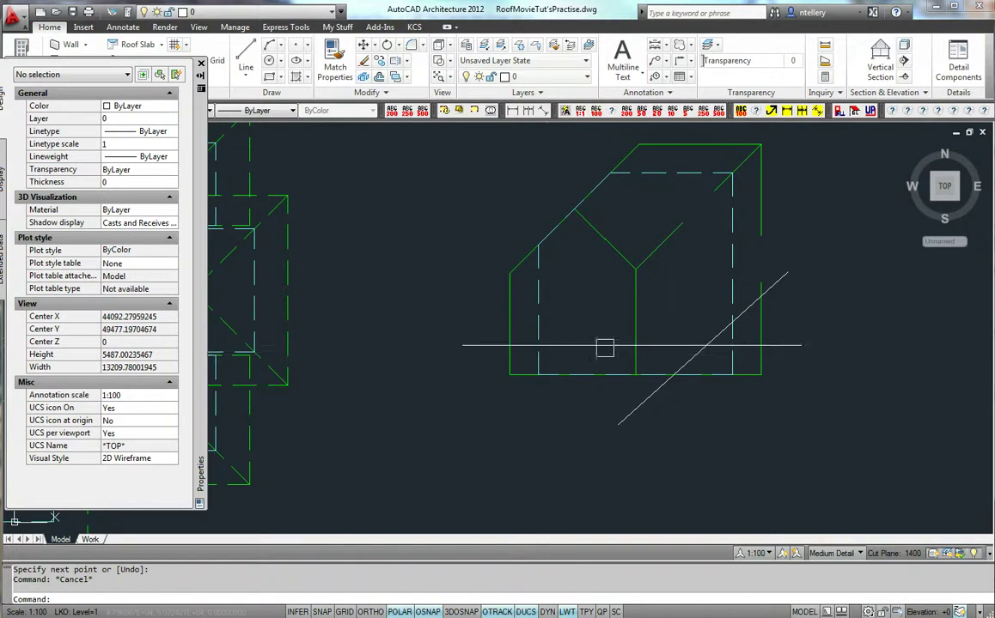
Trim the roof's southeast corner off using the diagonal line as the cutting edge
type("tr")
key("Return")
left_click(774, 285)
key("Return")
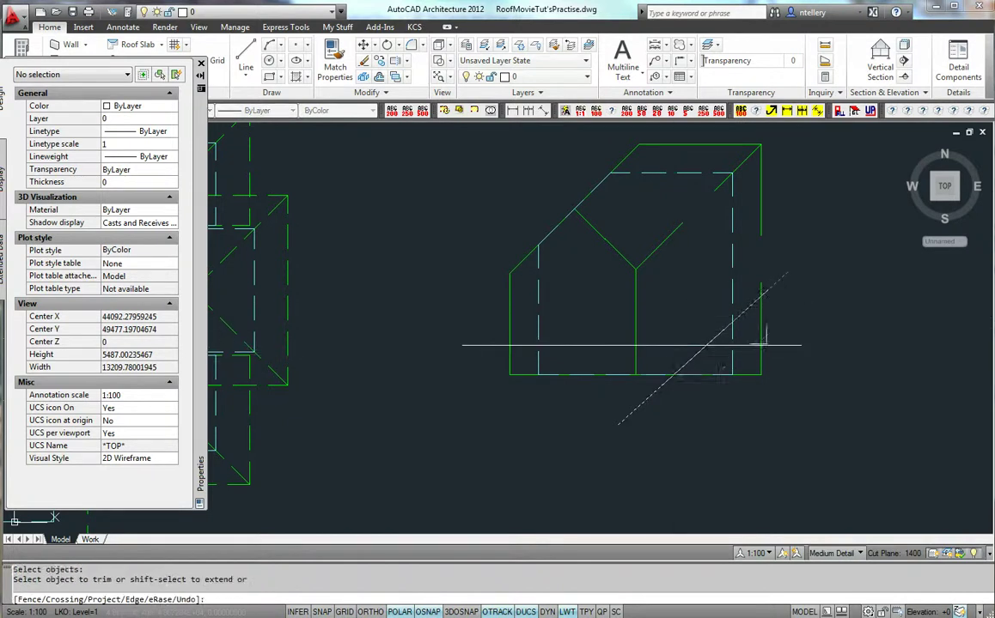
left_click(736, 354)
left_click(759, 374)
key("Return")
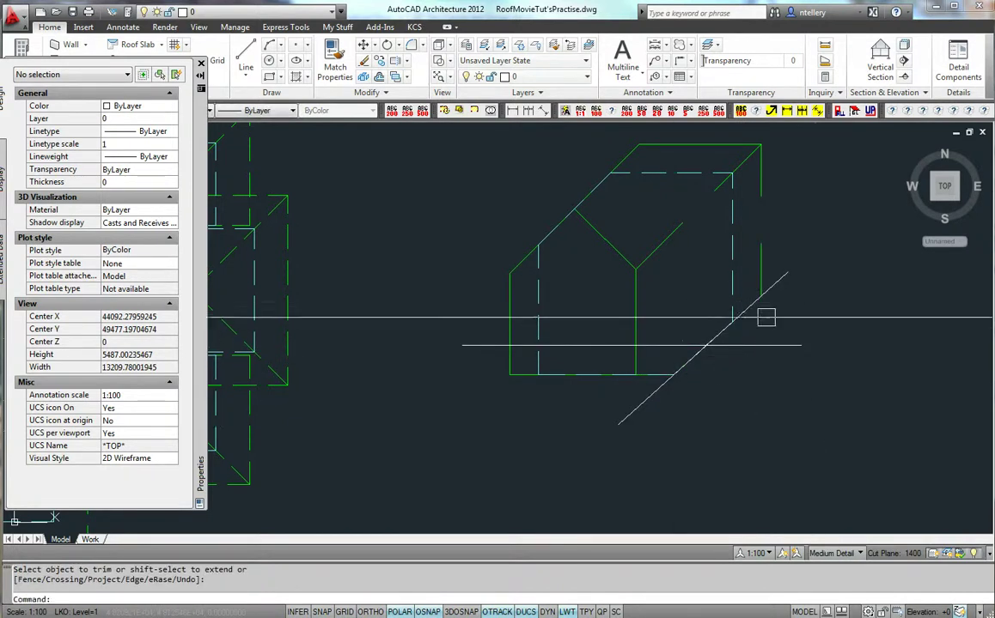
Erase the diagonal and horizontal construction lines crossing the roof
key("Escape")
type("e")
key("Return")
left_click(781, 279)
key("Return")
left_click(777, 345)
key("Escape")
key("Escape")
type("e")
key("Return")
left_click(762, 347)
key("Return")
Stretch the two vertices of the cut southeast corner outward, one to the southeast and one to the south
left_click(735, 323)
left_click(732, 323)
left_click(770, 360)
key("Escape")
left_click(673, 374)
key("Escape")
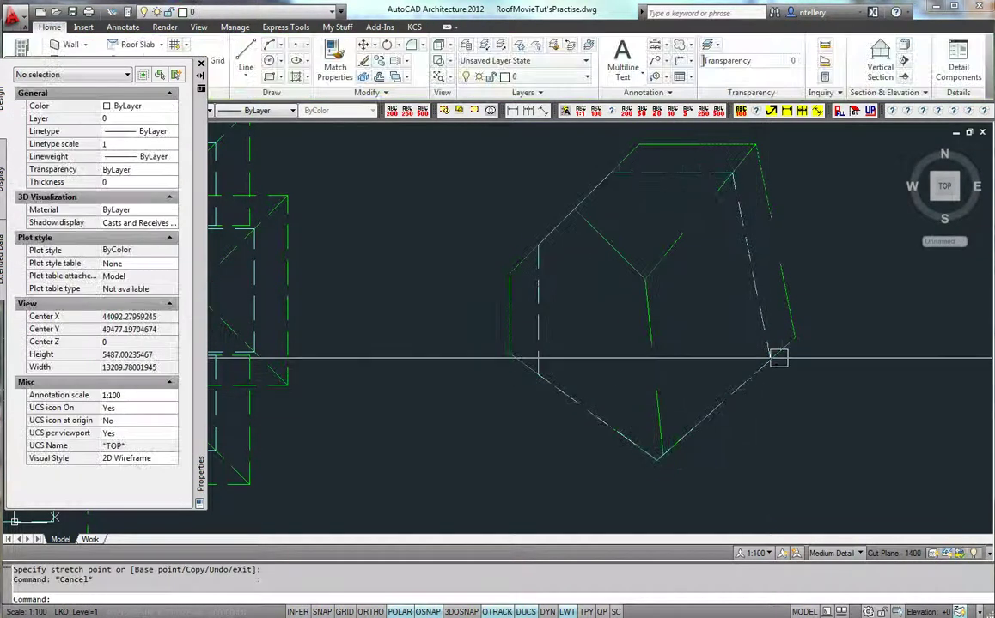
Start editing the edges and faces of the reshaped roof with all of its edges selected
left_click(627, 263)
right_click(628, 264)
left_click(700, 401)
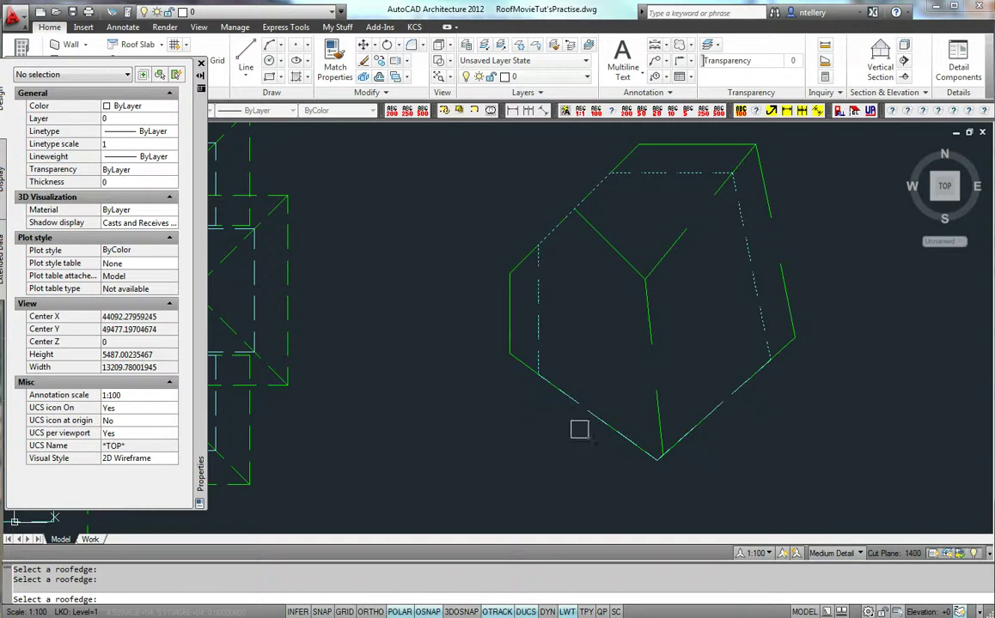
left_click(705, 418)
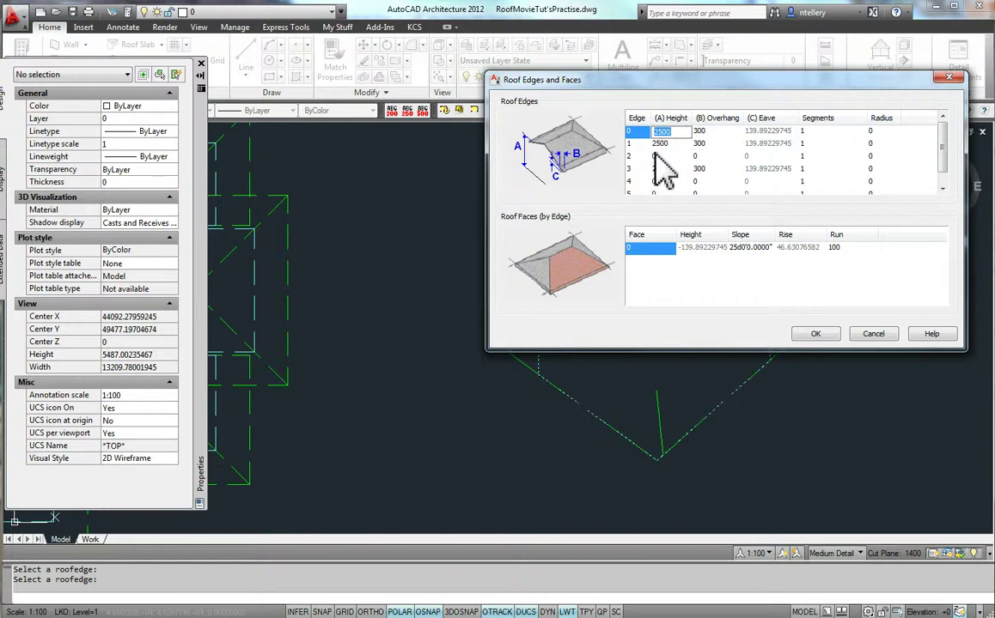
Set the height to 2500 and the overhang to 300 for all six roof edges
left_click(942, 190)
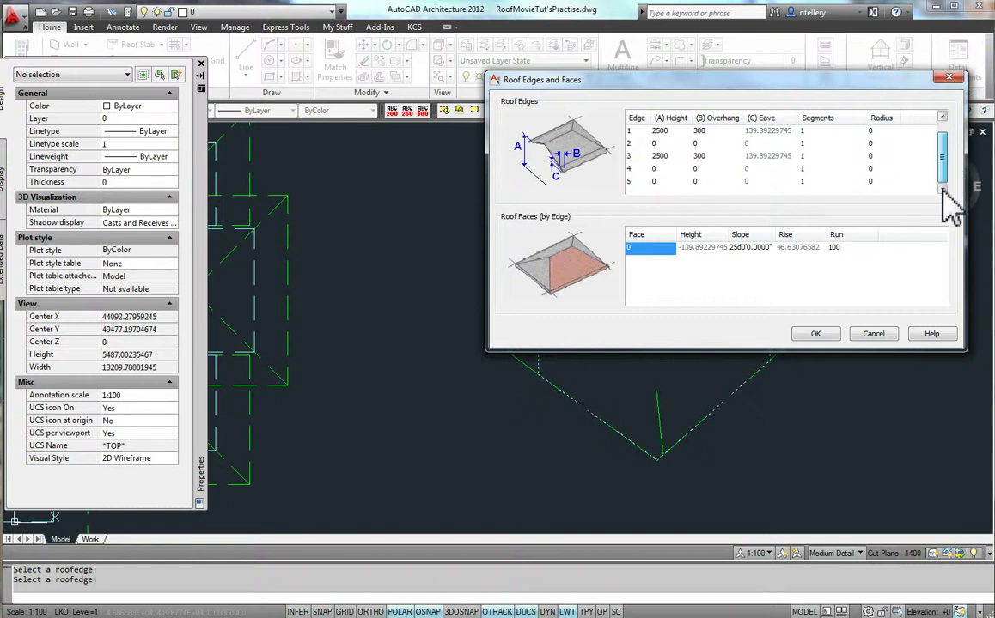
left_click_drag(947, 182, 943, 145)
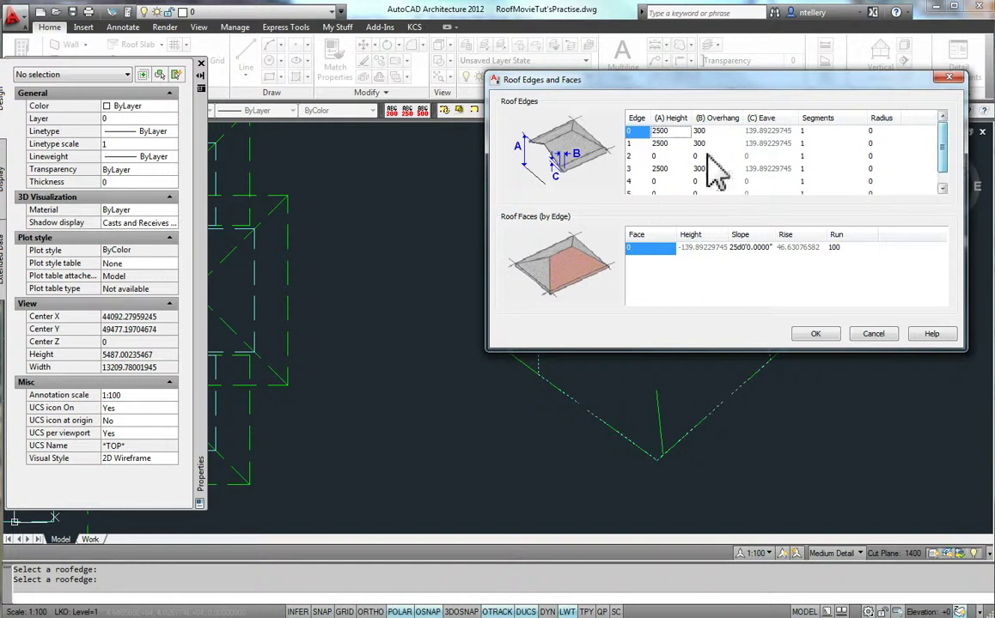
scroll(634, 184, "down", 1)
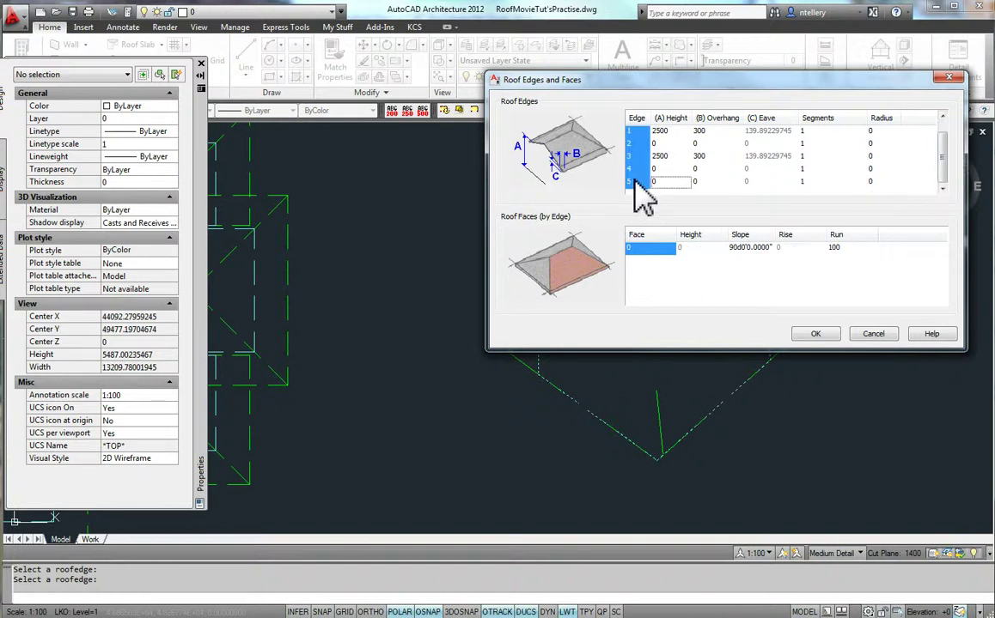
left_click_drag(856, 343, 853, 432)
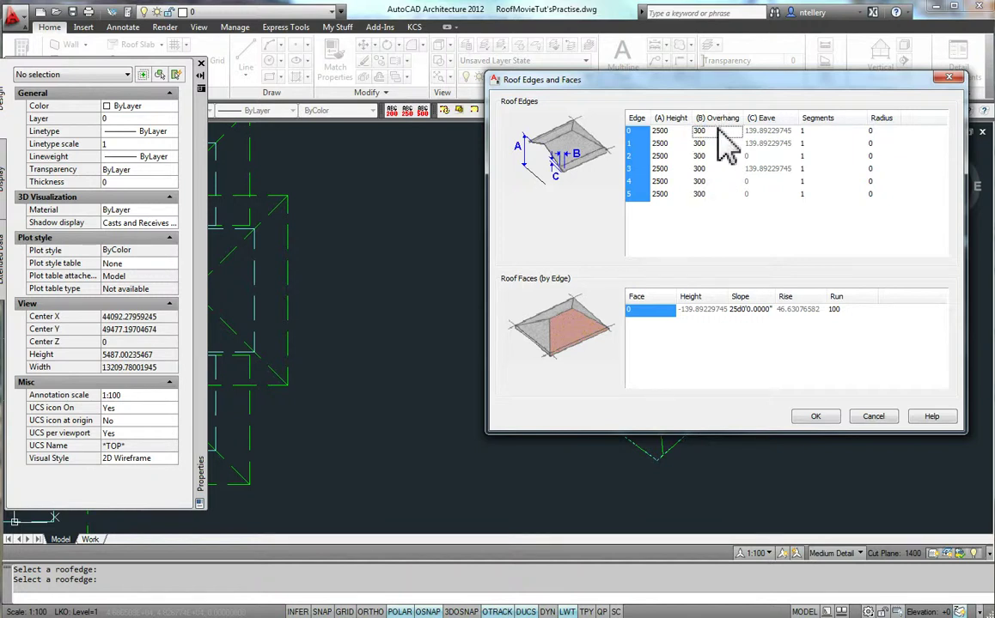
Set the face slope to 25 degrees for roof edges 2, 4 and 5, and apply the changes
left_click(643, 132)
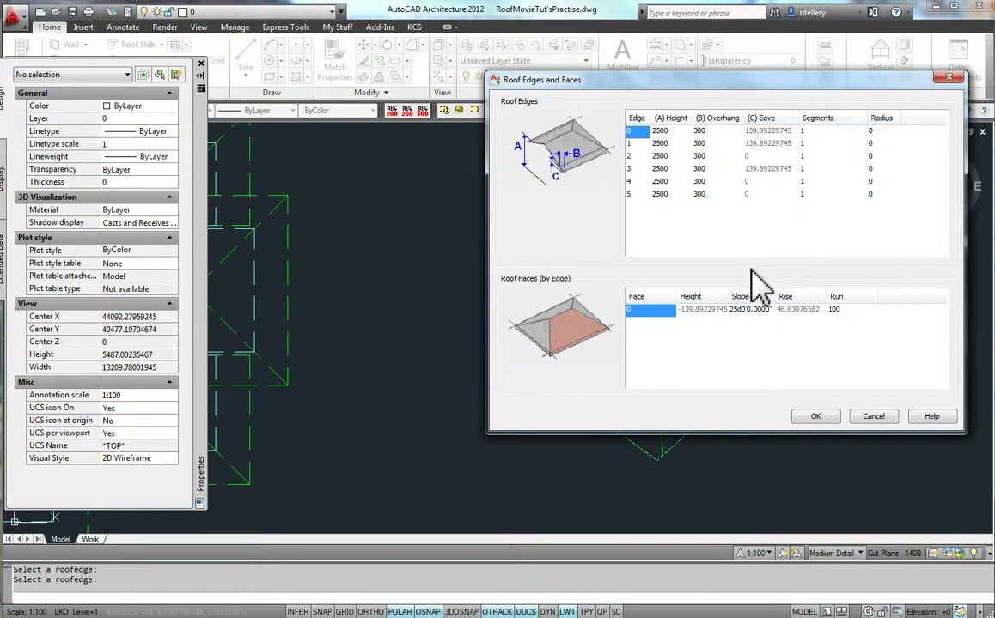
left_click_drag(767, 433, 766, 364)
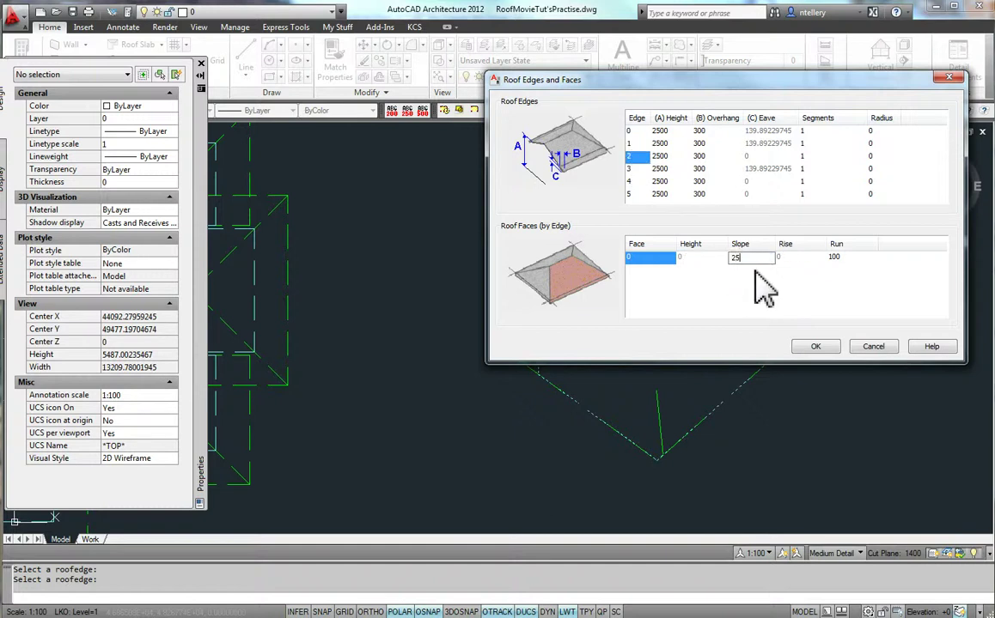
left_click(638, 169)
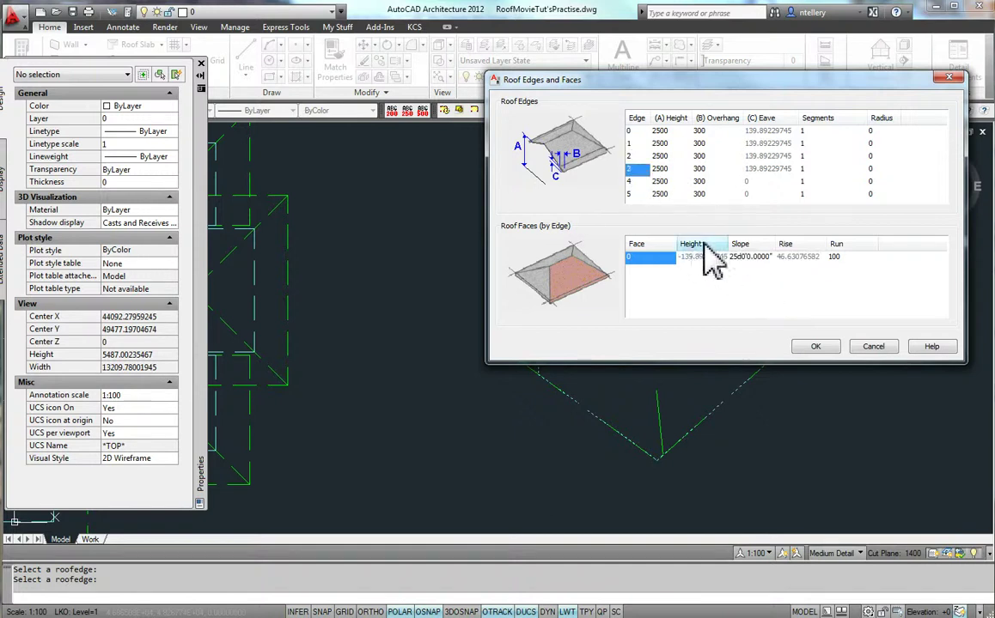
left_click(633, 182)
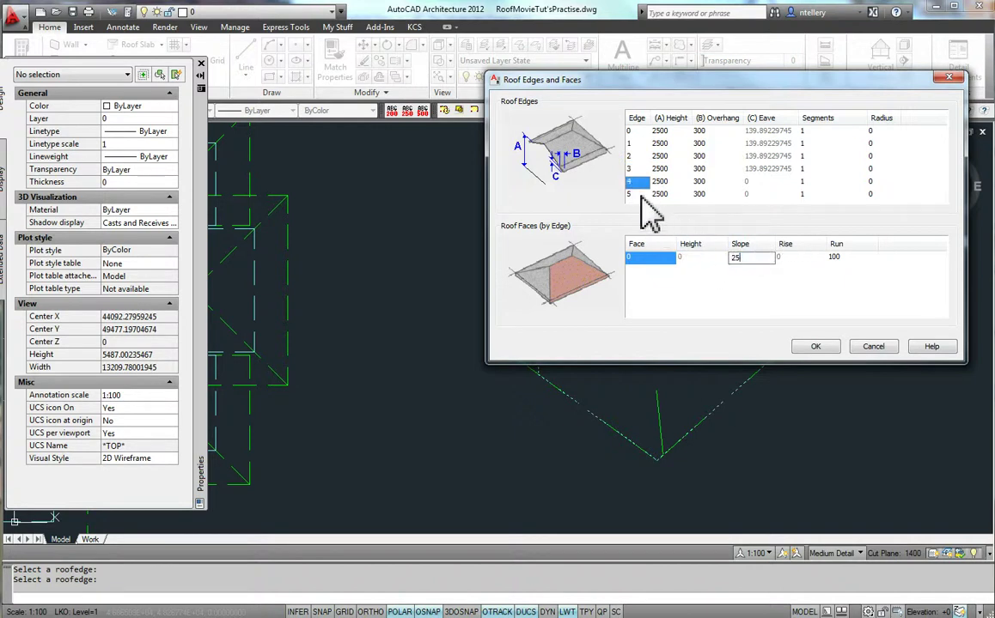
left_click(636, 194)
left_click(822, 348)
Stretch the roof's two western vertices outward towards a more regular hexagon
left_click(668, 346)
left_click(648, 317)
left_click(538, 375)
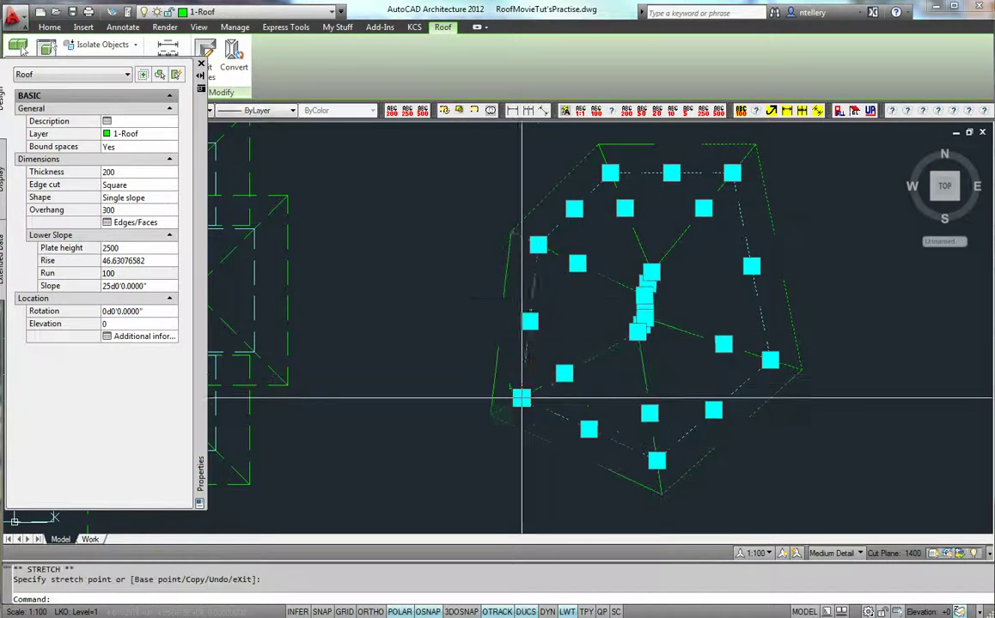
left_click(508, 241)
key("Escape")
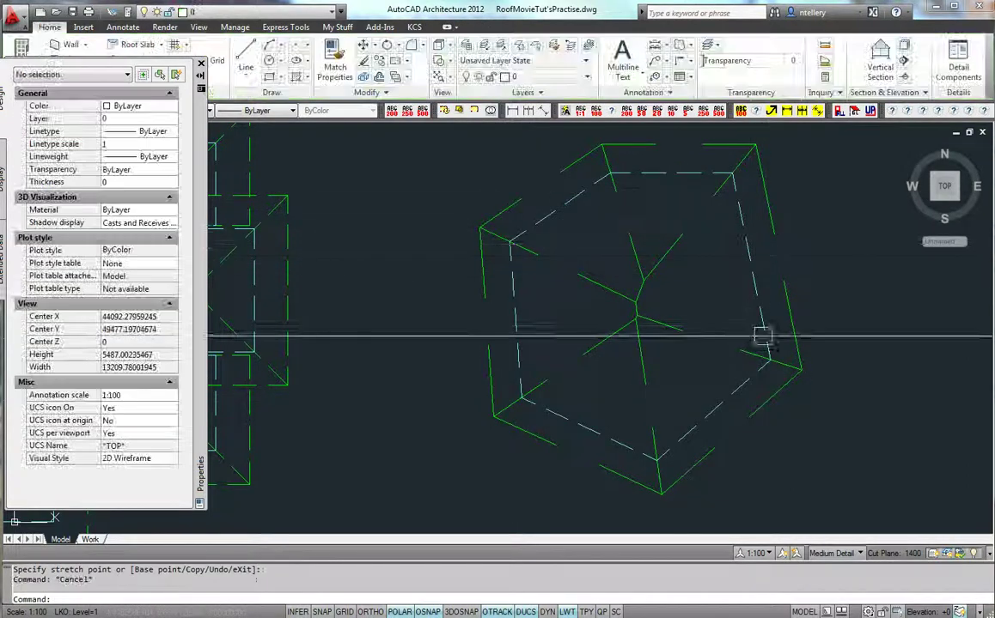
Stretch the roof's northeast vertex slightly to the southeast to even out the hexagon
left_click(743, 223)
left_click(732, 172)
left_click(746, 187)
key("Escape")
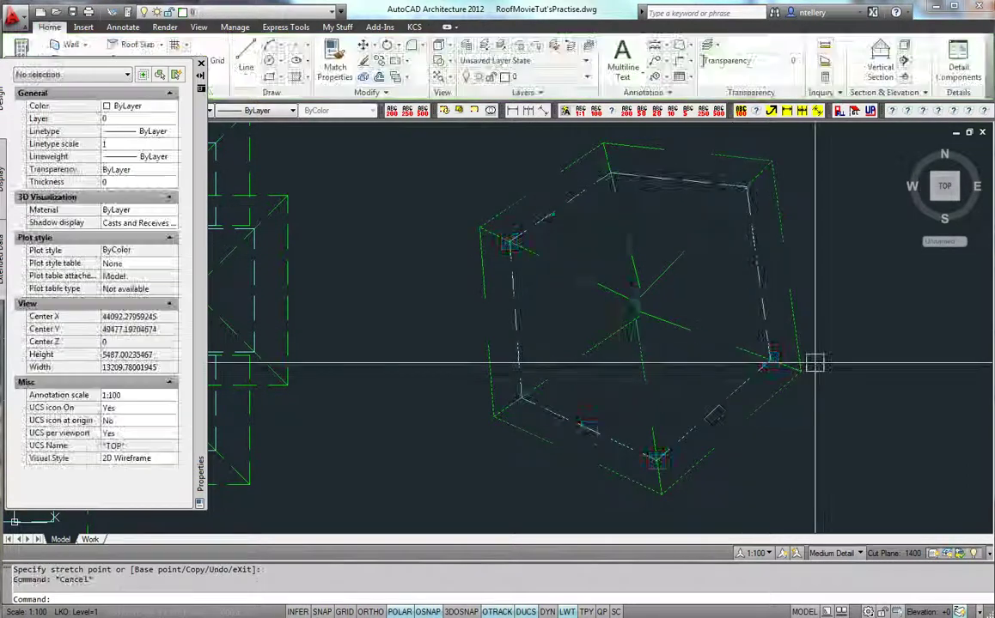
Examine the L-shaped roof west of the hexagonal one, with the white rectangle crossing its western eave
middle_click_drag(815, 359, 834, 367)
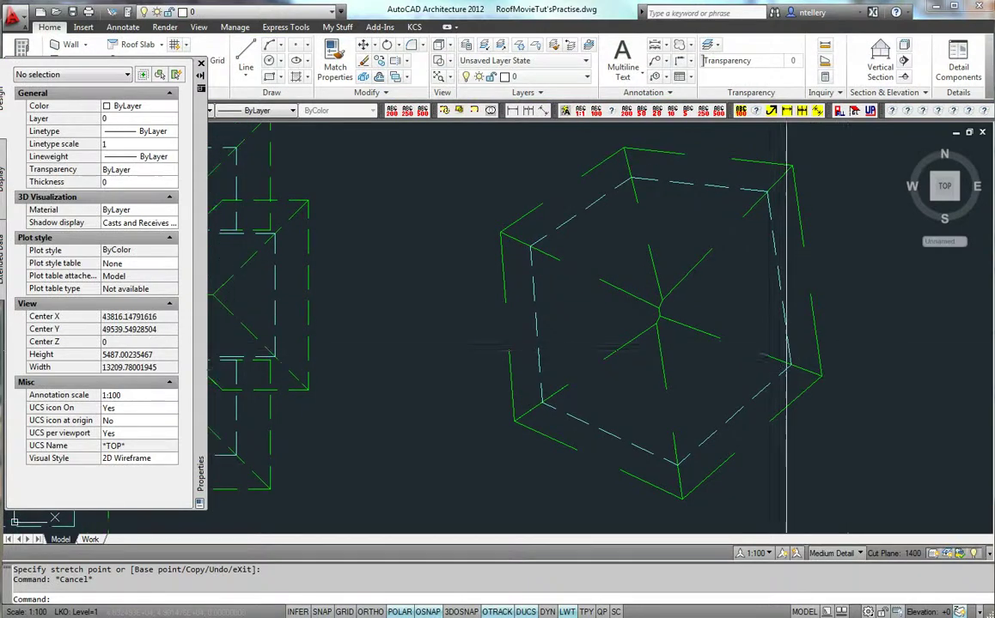
scroll(782, 362, "down", 2)
scroll(701, 359, "up", 2)
scroll(701, 359, "down", 3)
key("Escape")
middle_click_drag(611, 353, 742, 348)
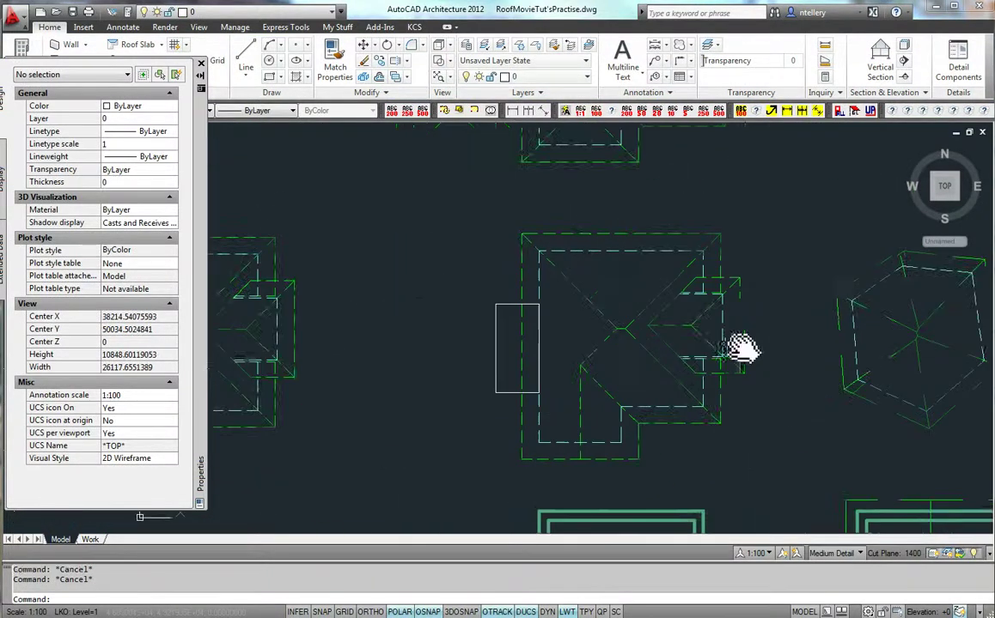
scroll(595, 344, "up", 3)
middle_click_drag(594, 344, 598, 331)
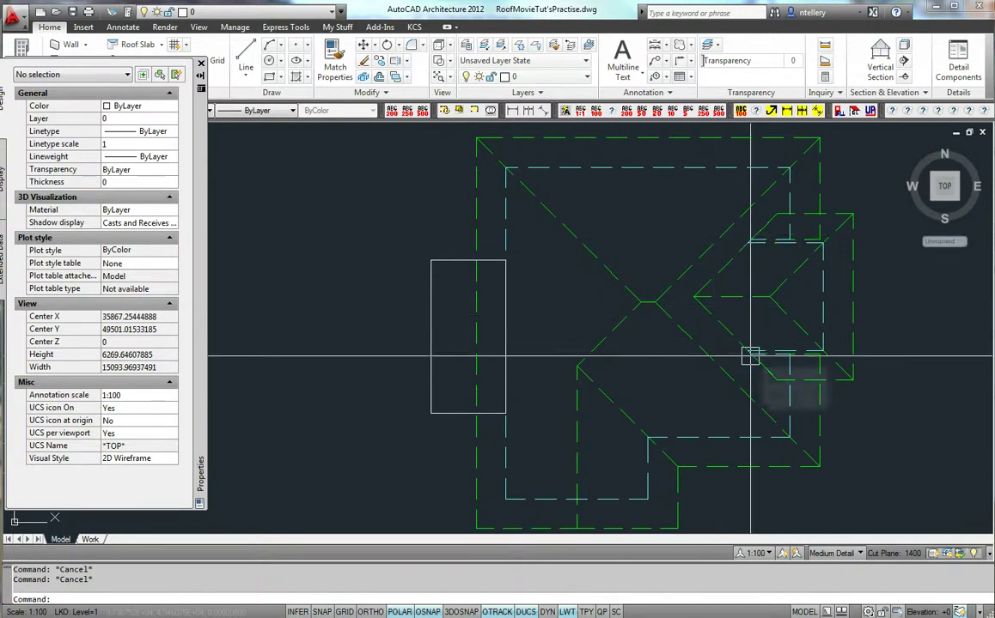
middle_click_drag(745, 366, 748, 351)
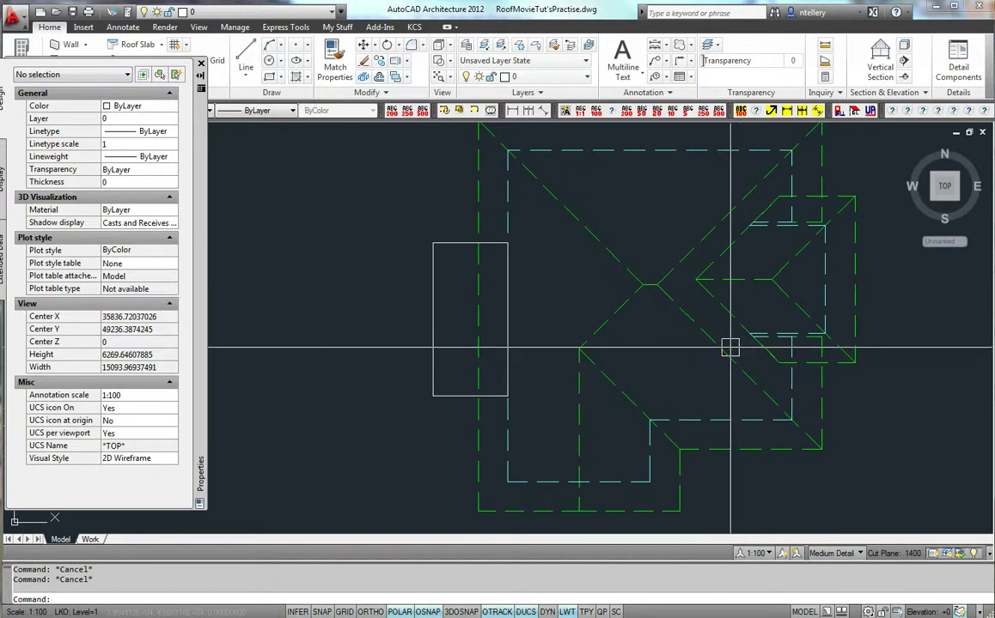
left_click(713, 351)
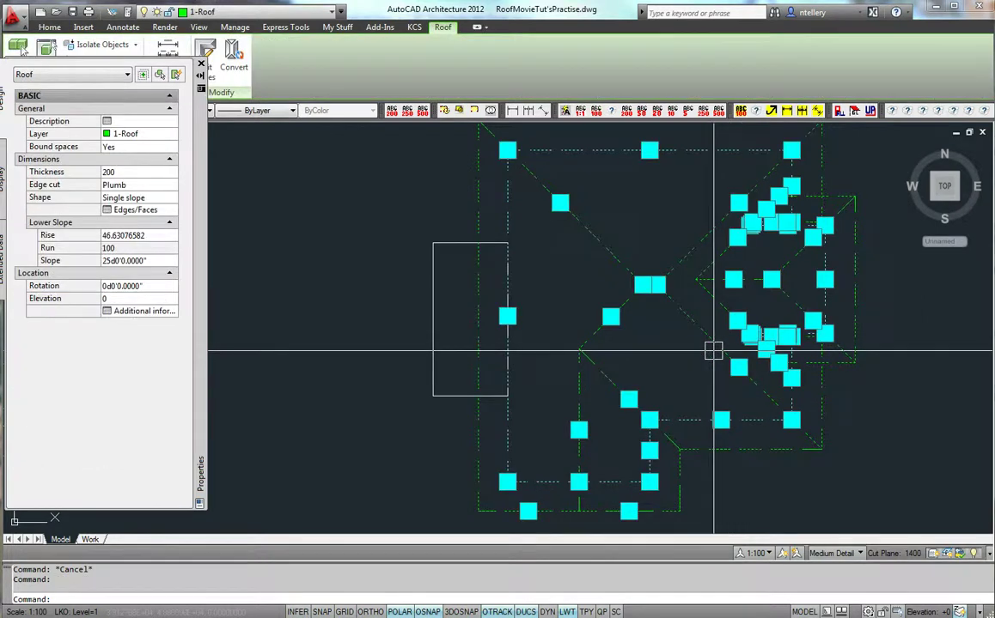
right_click(713, 351)
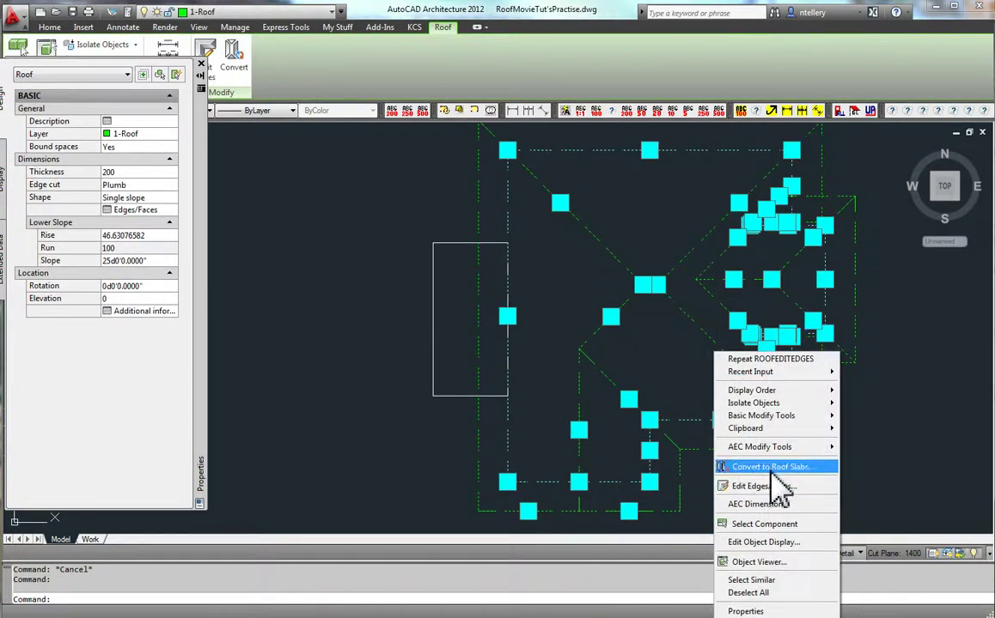
left_click(693, 409)
key("Escape")
left_click(677, 313)
key("Escape")
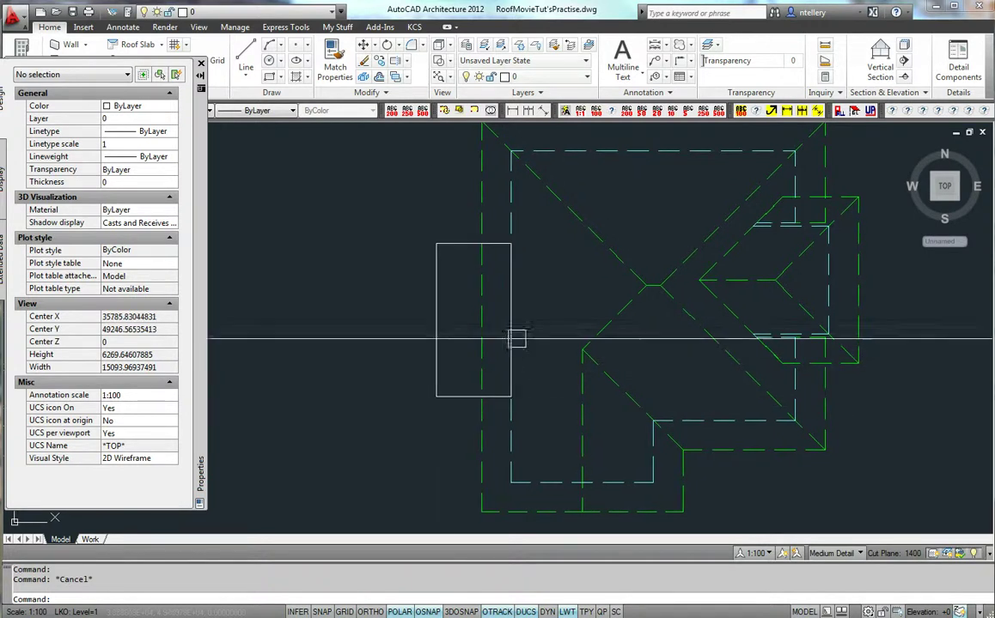
middle_click_drag(571, 403, 580, 415)
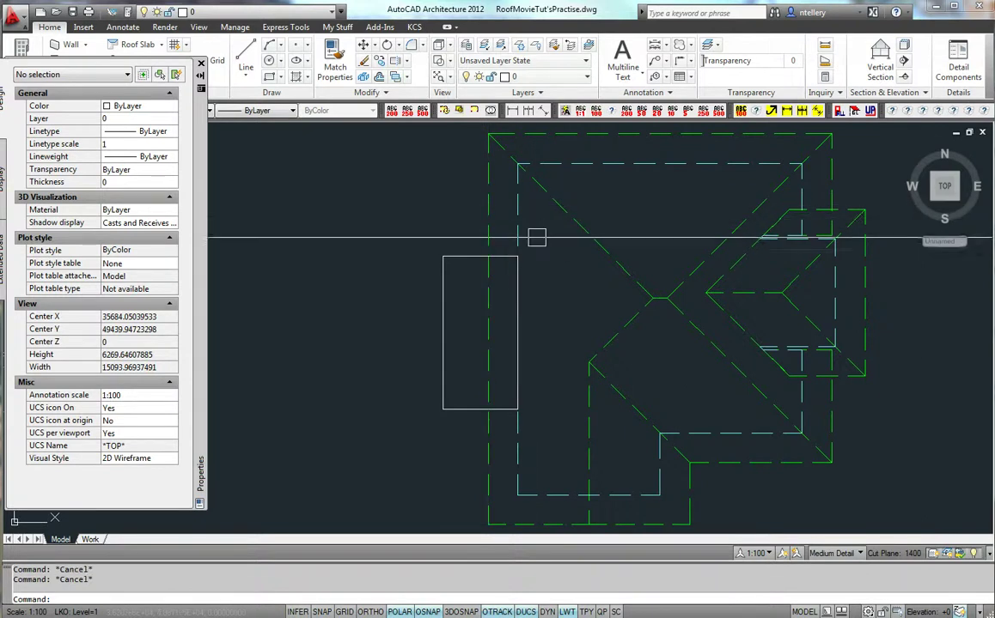
middle_click_drag(575, 262, 559, 281)
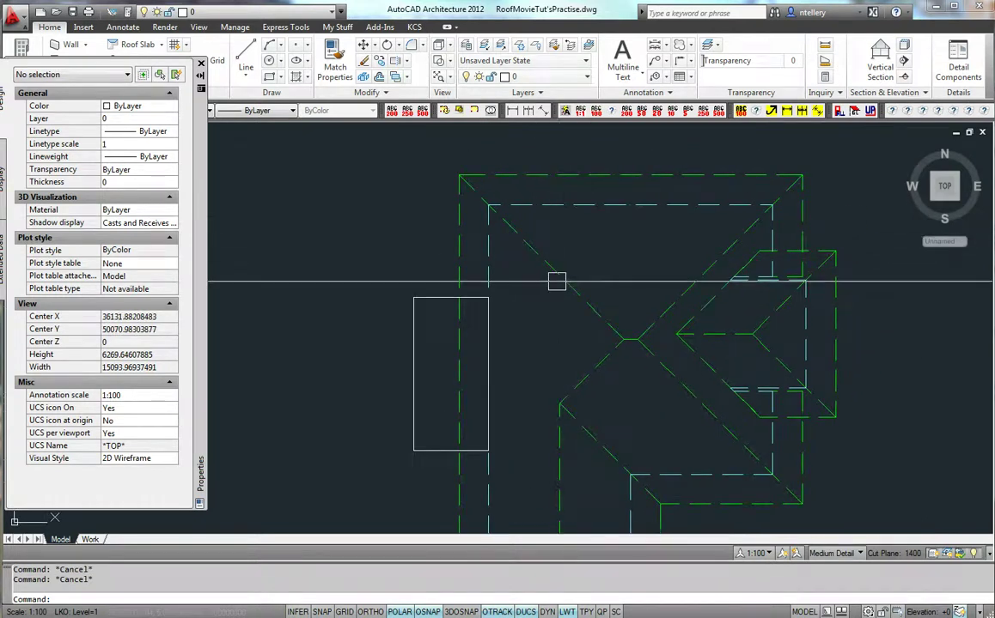
Draw a construction line diagonally across the L-shaped roof's northwest corner and erase it
type("l")
key("Return")
left_click(440, 271)
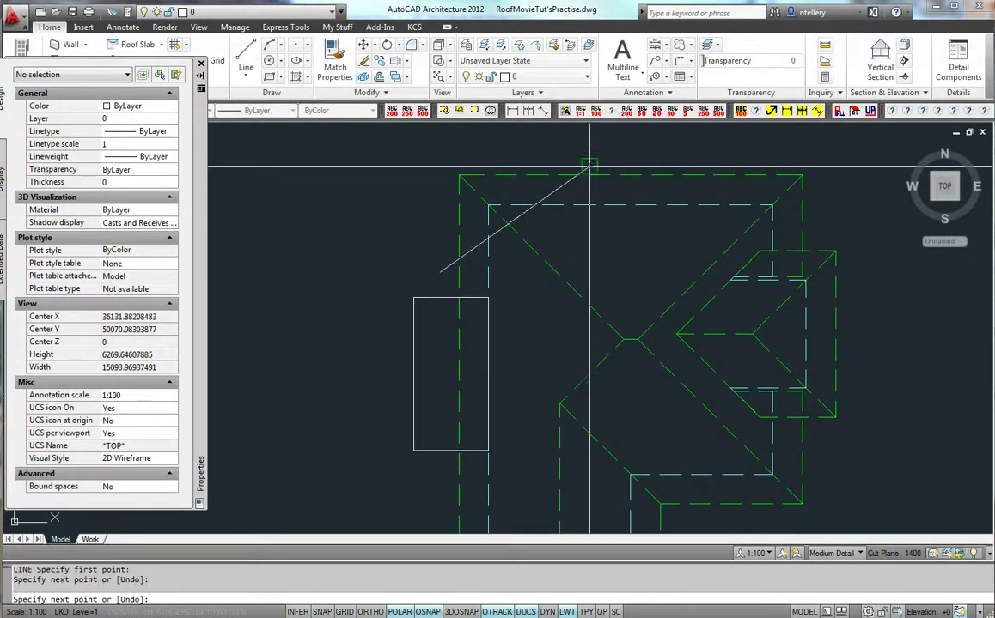
key("Escape")
type("e")
key("Return")
left_click(546, 198)
key("Return")
key("Escape")
Draw a circle of about 158.5 radius centred on the L-shaped roof's inner northwest corner
type("c")
key("Return")
left_click(488, 208)
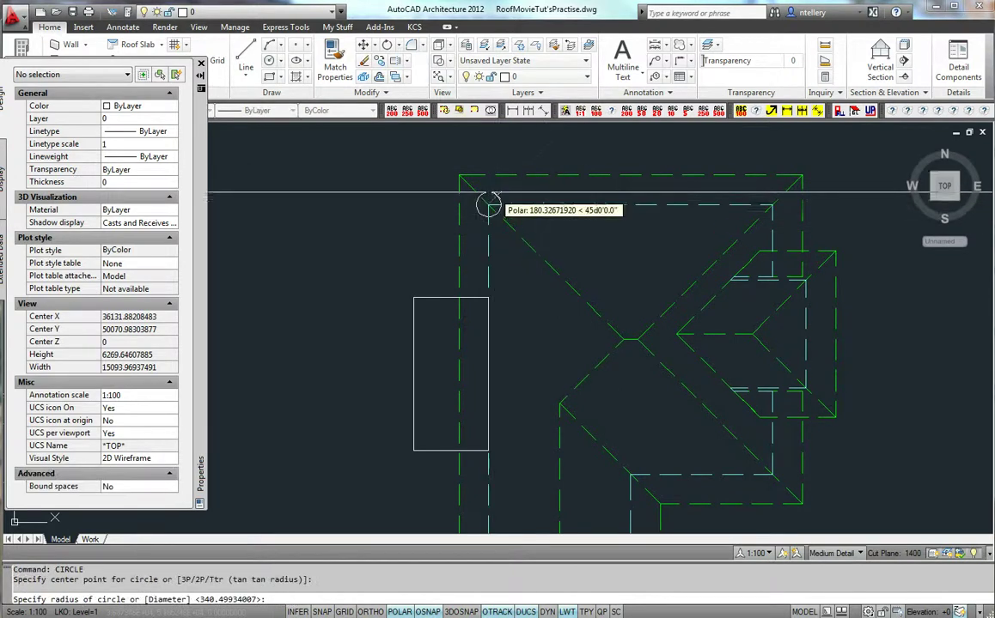
scroll(498, 185, "up", 7)
scroll(522, 171, "down", 5)
left_click(527, 169)
Draw a circle of about 158.5 radius centred on the roof's inner southwest corner
key("Return")
scroll(549, 400, "up", 5)
left_click(516, 430)
left_click(555, 402)
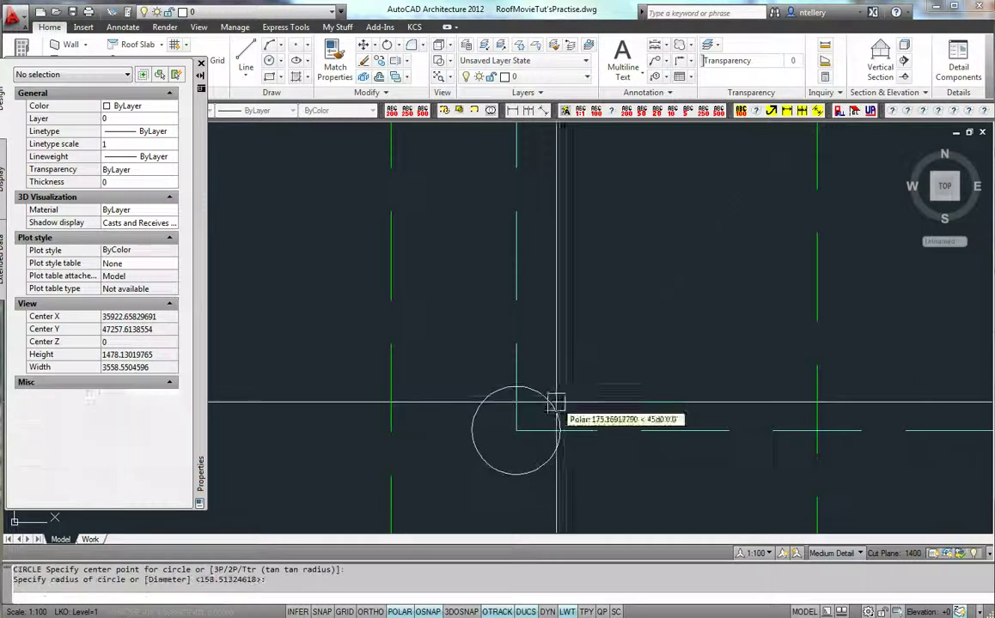
Trim the roof's northwest corner using the circle there as the cutting edge
scroll(551, 477, "down", 5)
middle_click_drag(574, 359, 575, 448)
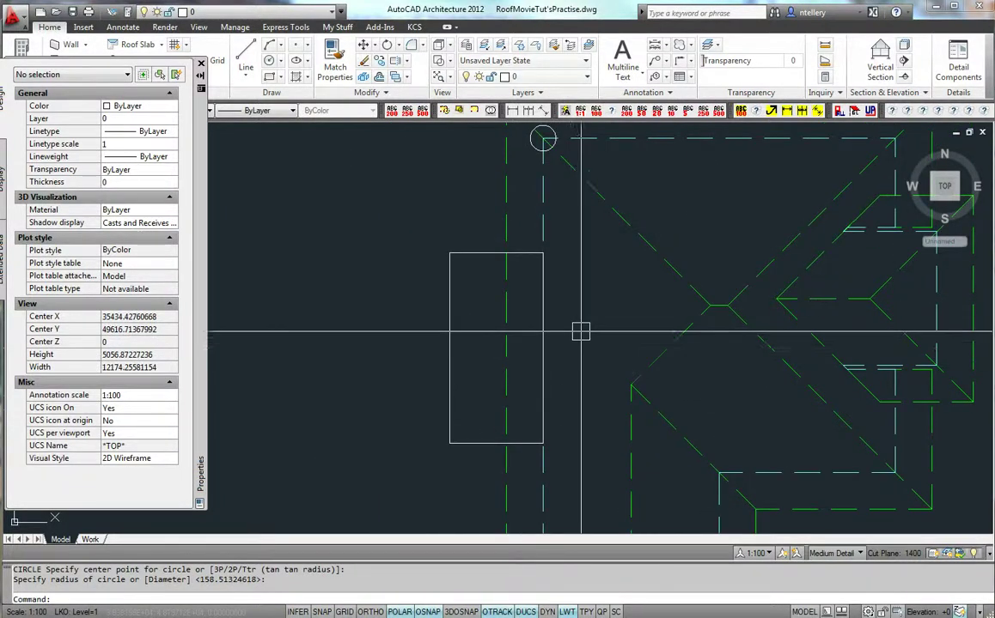
key("Escape")
type("tr")
key("Return")
scroll(536, 136, "up", 5)
left_click(514, 165)
key("Return")
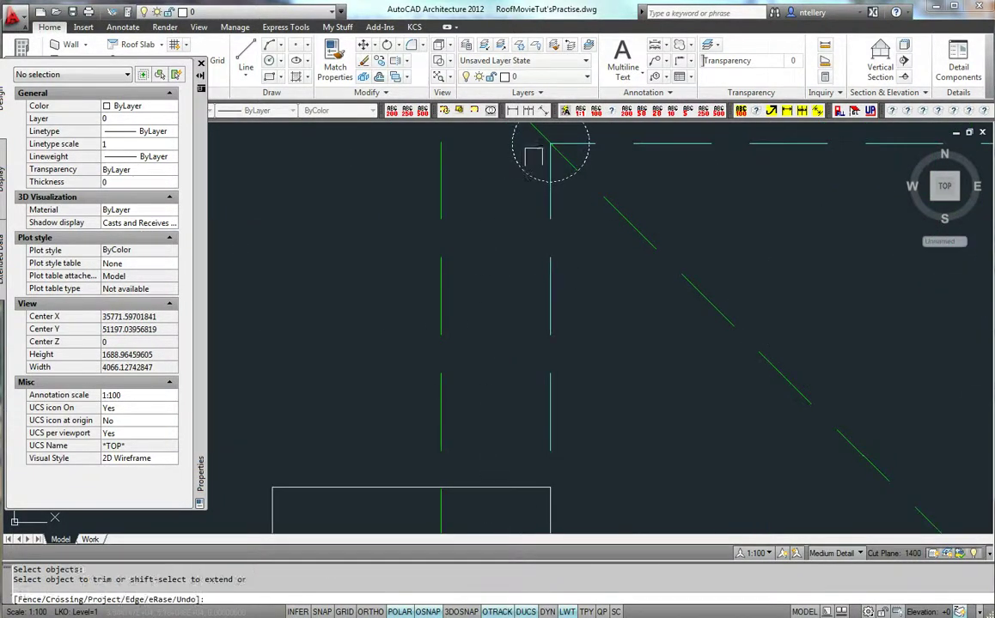
Trim the roof's southwest corner using the circle there as the cutting edge
scroll(529, 171, "down", 8)
scroll(549, 404, "up", 10)
key("Return")
left_click(489, 383)
key("Return")
left_click(498, 331)
key("Return")
scroll(508, 399, "down", 6)
scroll(562, 471, "down", 5)
scroll(547, 474, "up", 8)
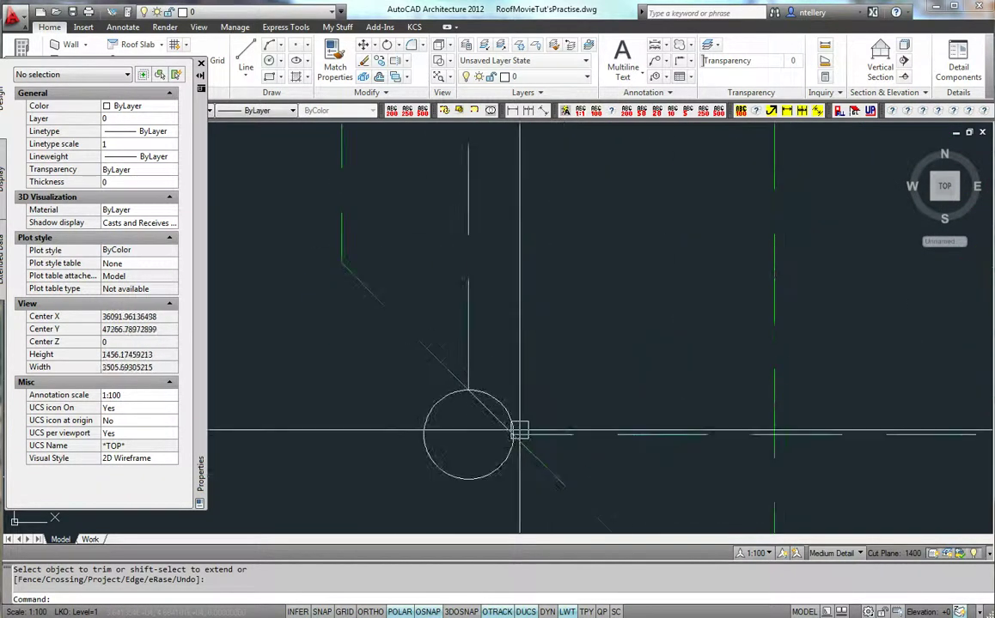
type("cccir")
key("Return")
type("tr")
key("Return")
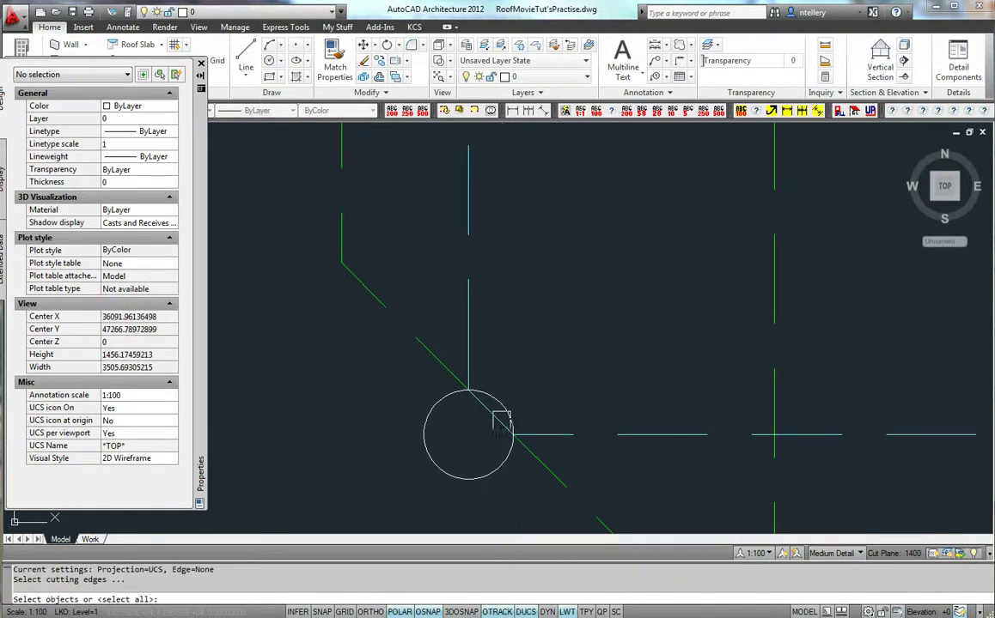
key("Escape")
Draw circles of about 158.5 radius centred on the upper end of the southwest cut and the lower end of the northwest cut
type("cir")
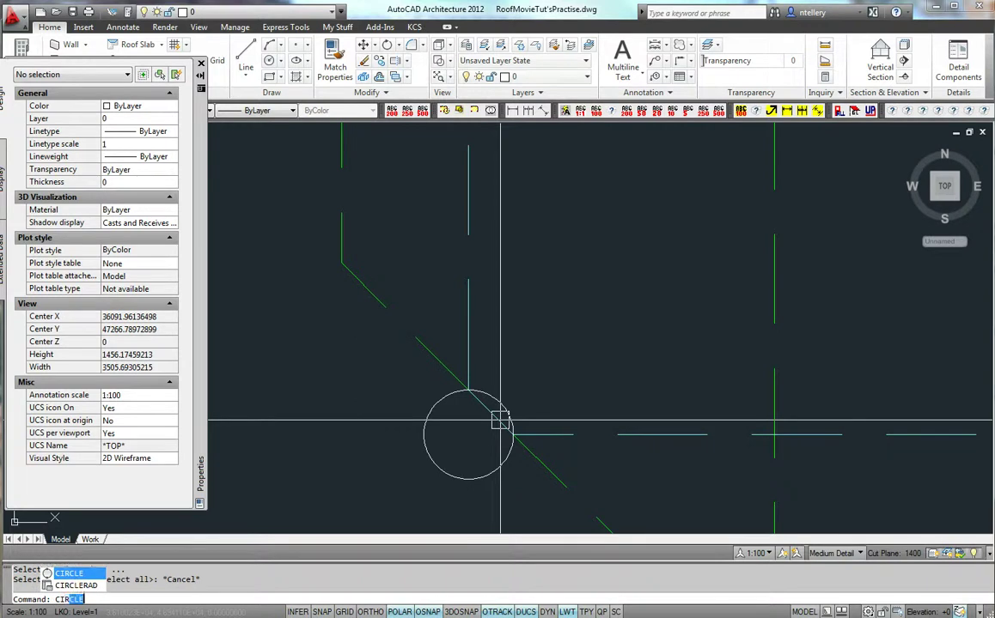
left_click(73, 573)
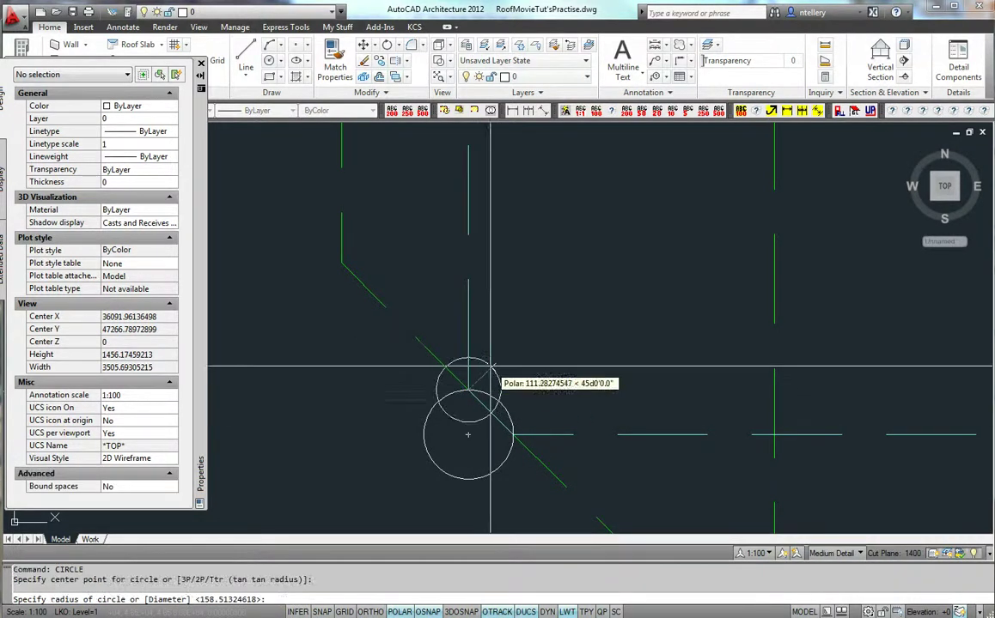
key("Return")
scroll(513, 523, "down", 4)
scroll(524, 306, "up", 4)
key("Return")
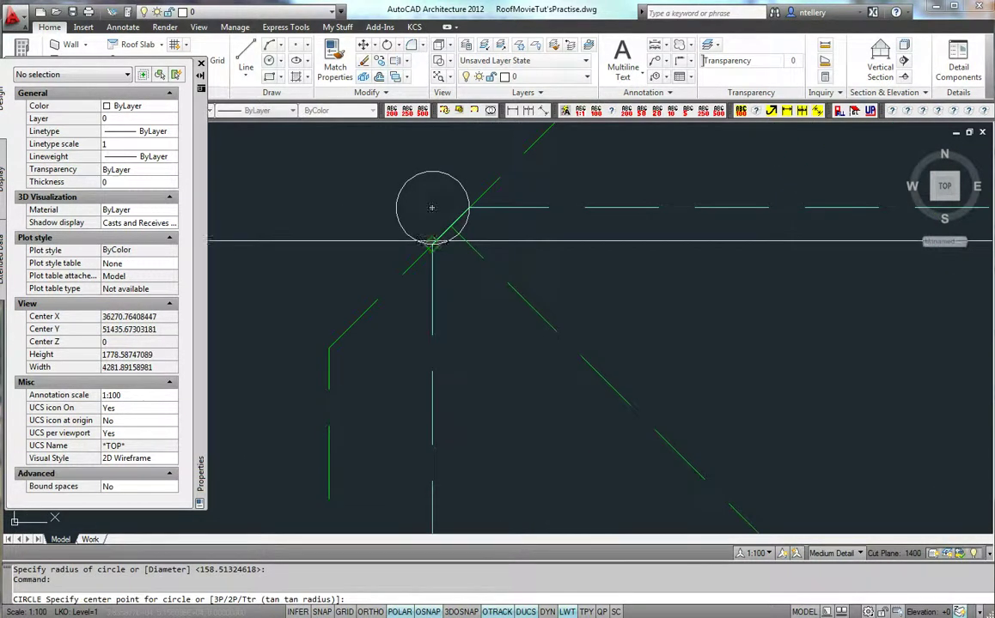
left_click(432, 242)
key("space")
Trim the roof's northwest cut again with the new circle to add another vertex
scroll(476, 255, "up", 3)
type("tr")
key("space")
key("space")
key("space")
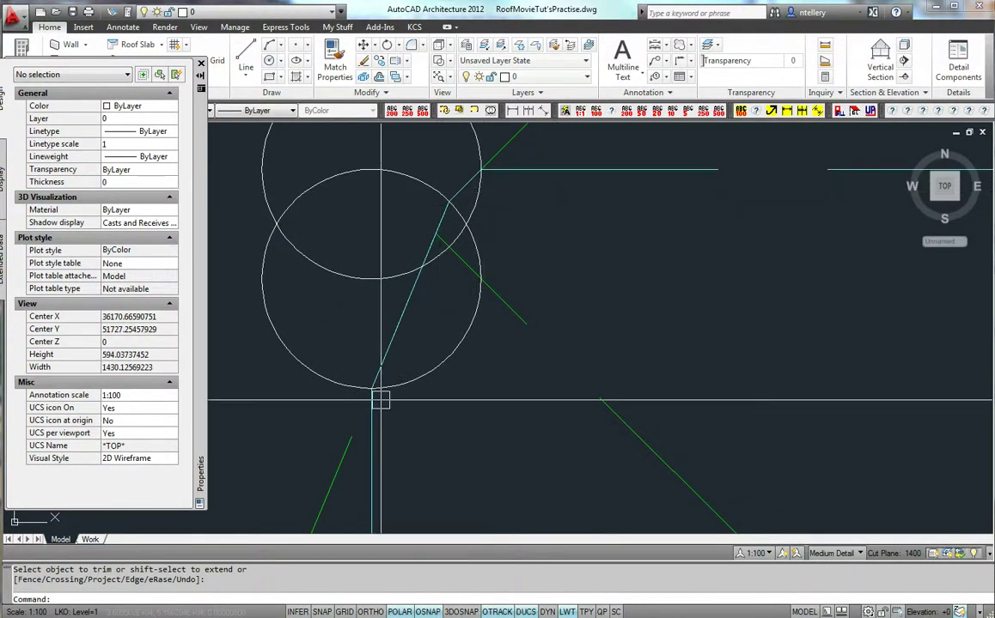
Trim the roof's southwest cut again with the new circle to add another vertex
scroll(560, 254, "down", 6)
middle_click_drag(553, 395, 561, 251)
scroll(559, 393, "up", 5)
middle_click_drag(557, 409, 565, 329)
key("space")
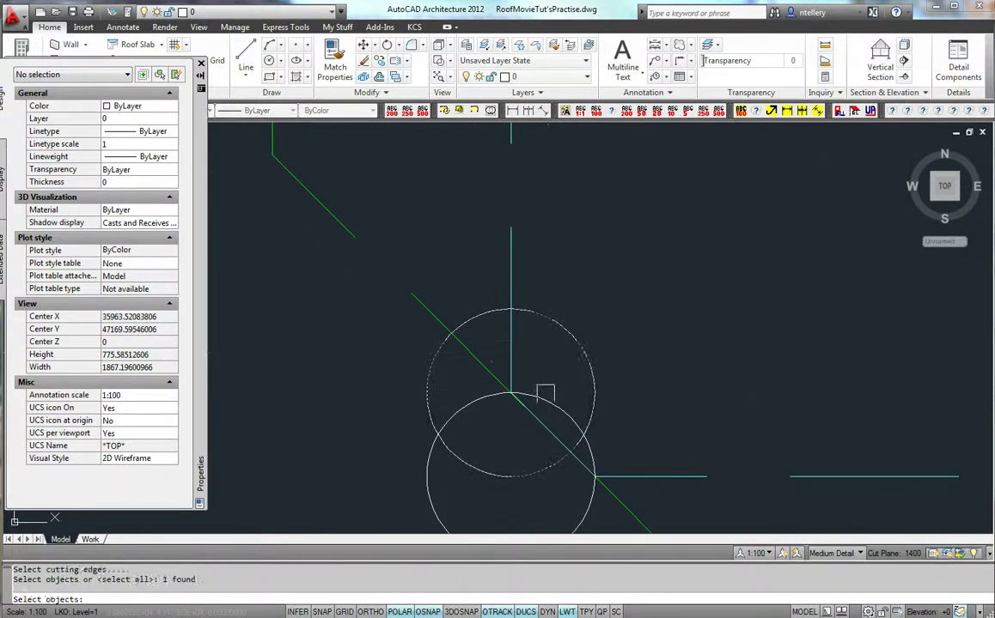
key("space")
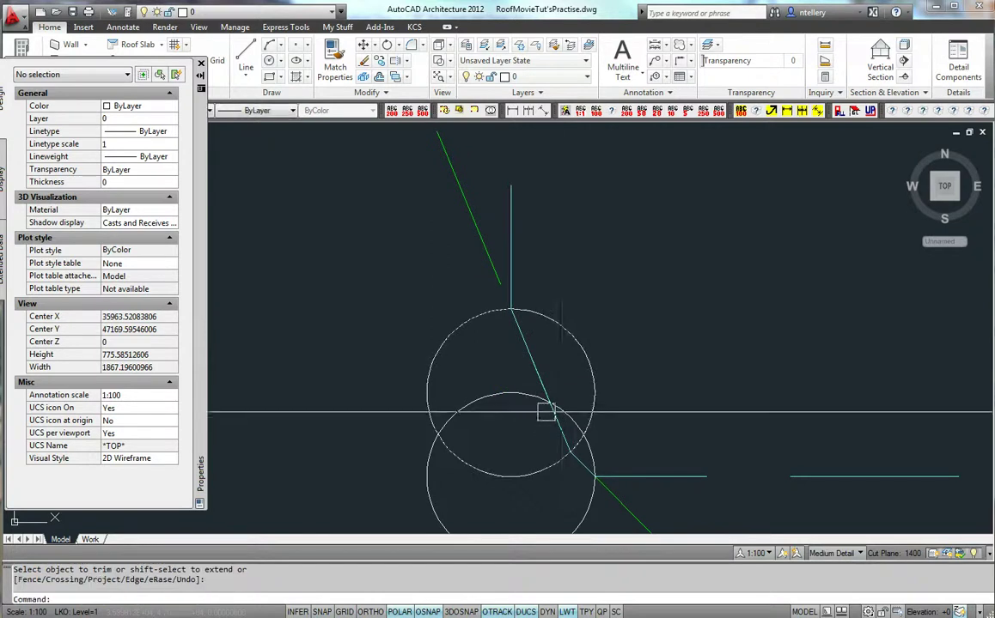
Try to grip-stretch the lower vertex of the northwest cut to the white rectangle's northwest corner
scroll(558, 405, "down", 4)
middle_click_drag(593, 181, 599, 435)
middle_click_drag(576, 235, 591, 467)
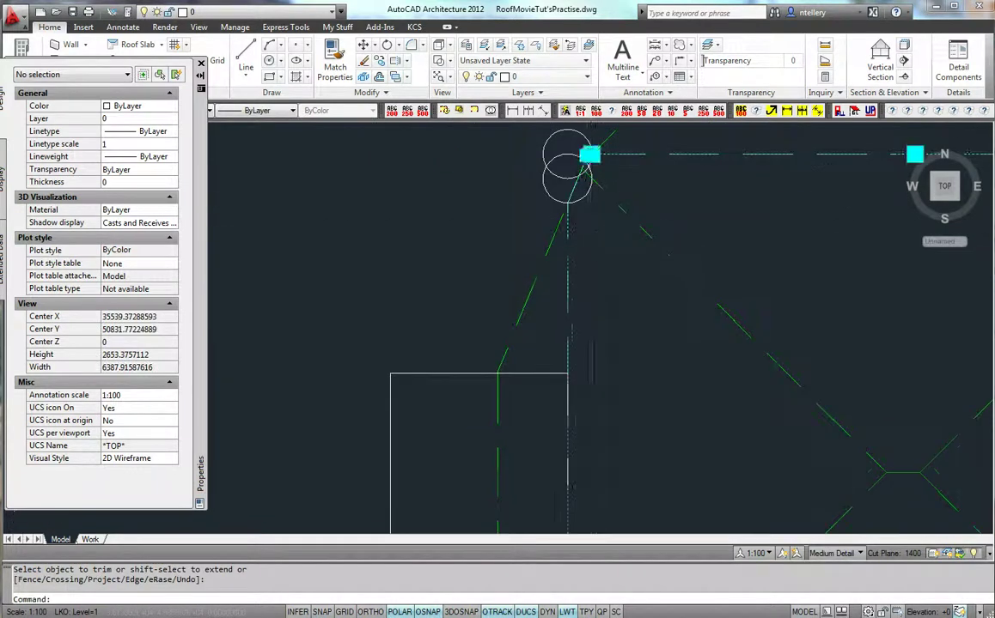
left_click(623, 208)
scroll(590, 196, "up", 3)
left_click(548, 209)
scroll(577, 203, "down", 3)
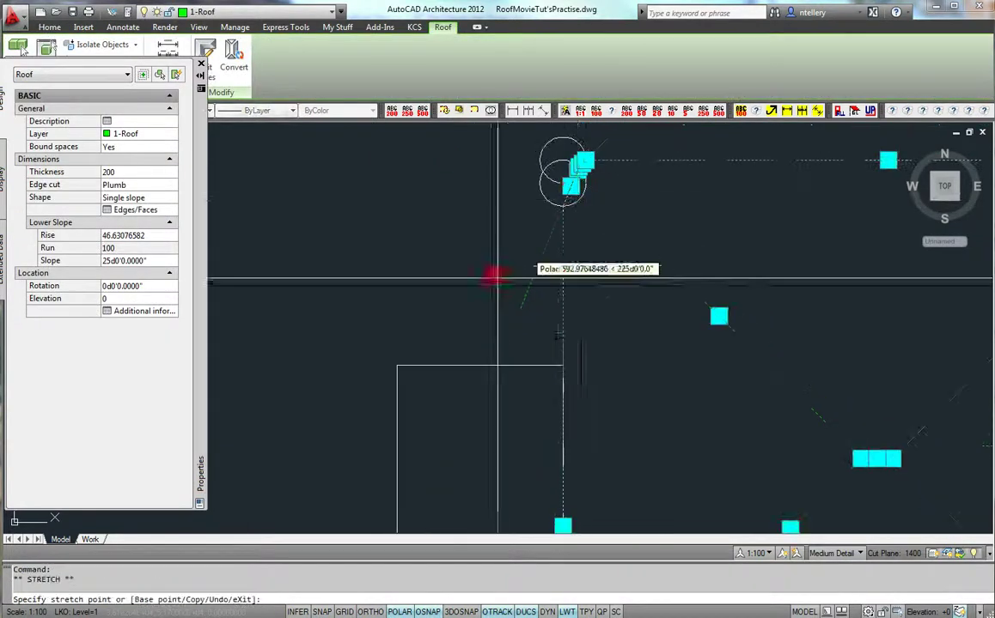
left_click(398, 363)
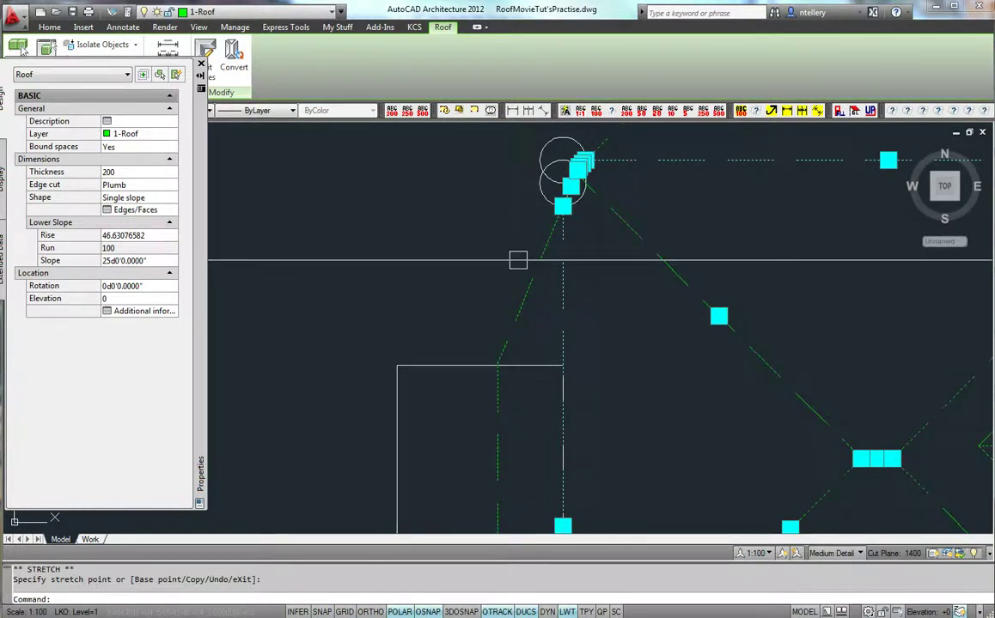
middle_click_drag(555, 234, 481, 290)
key("Escape")
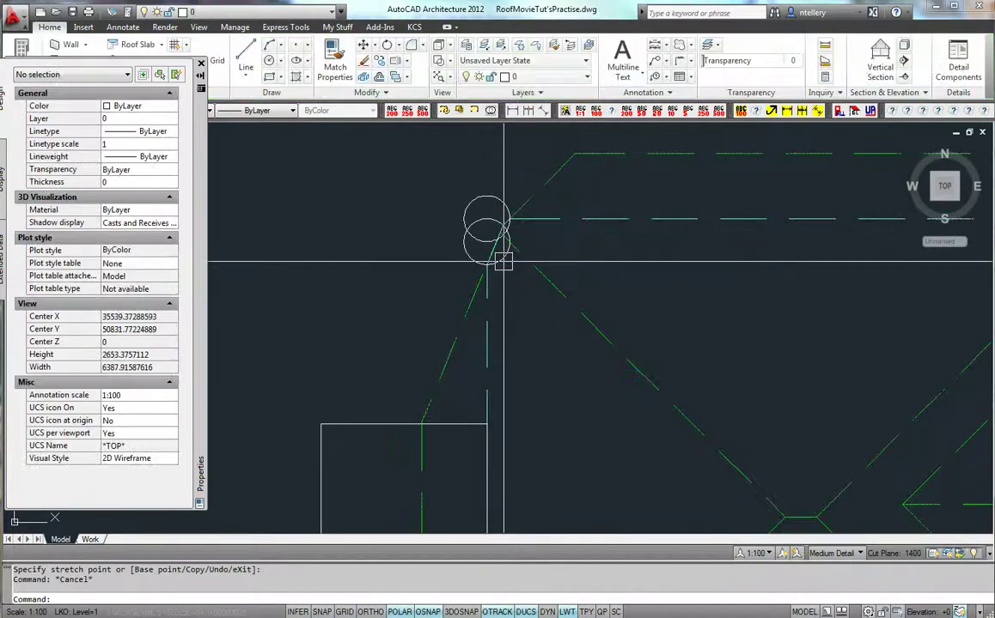
Stretch the lower vertex of the northwest cut to the white rectangle's northwest corner
key("Return")
scroll(504, 261, "up", 6)
left_click(424, 270)
left_click(370, 216)
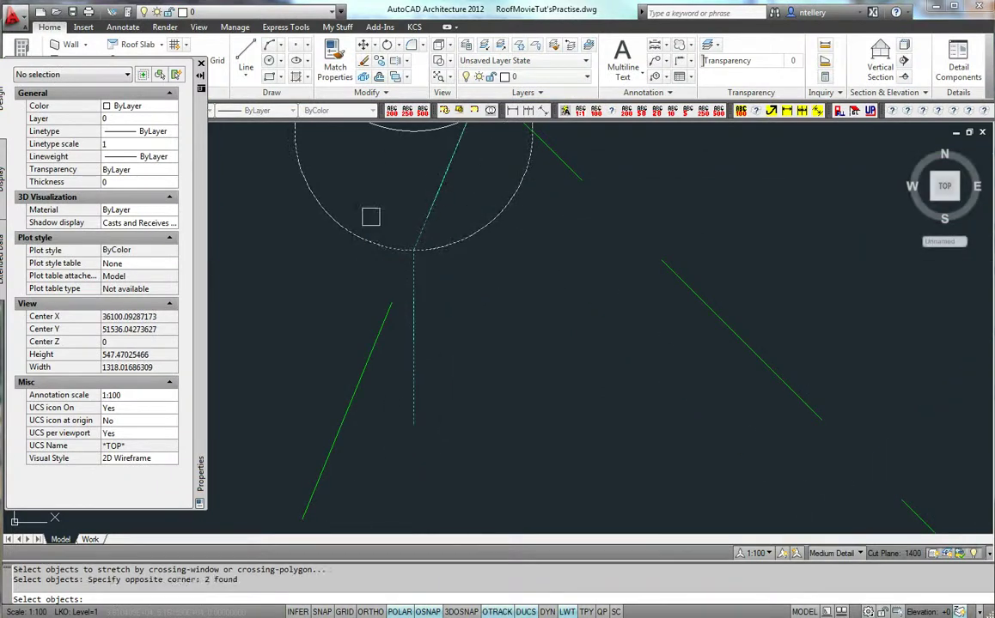
key("Return")
left_click(413, 249)
scroll(417, 249, "down", 4)
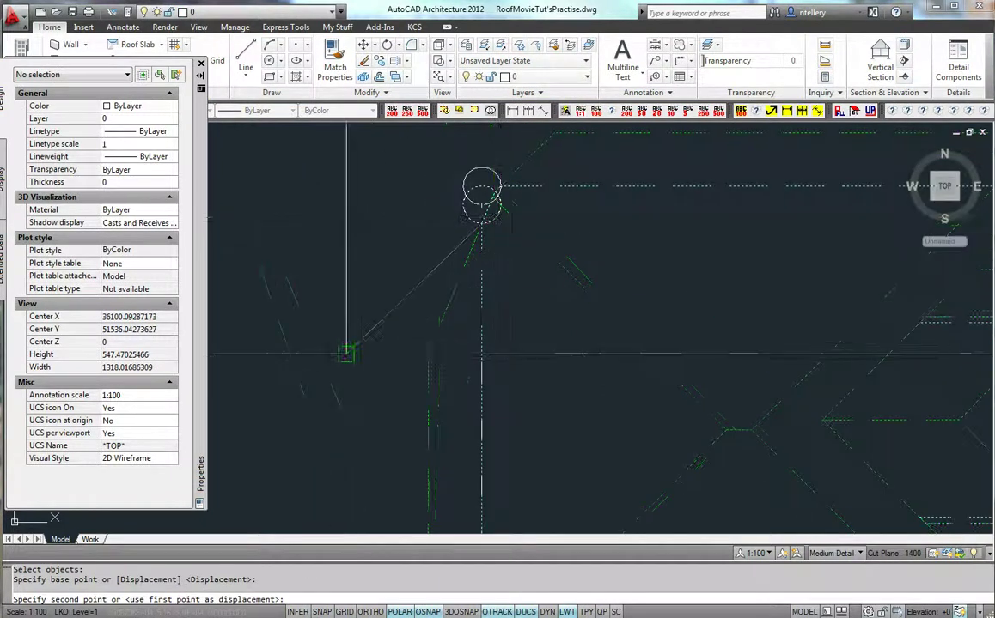
left_click(346, 354)
Stretch the middle vertex of the northwest cut to the white rectangle's northeast corner
scroll(473, 195, "up", 5)
key("Return")
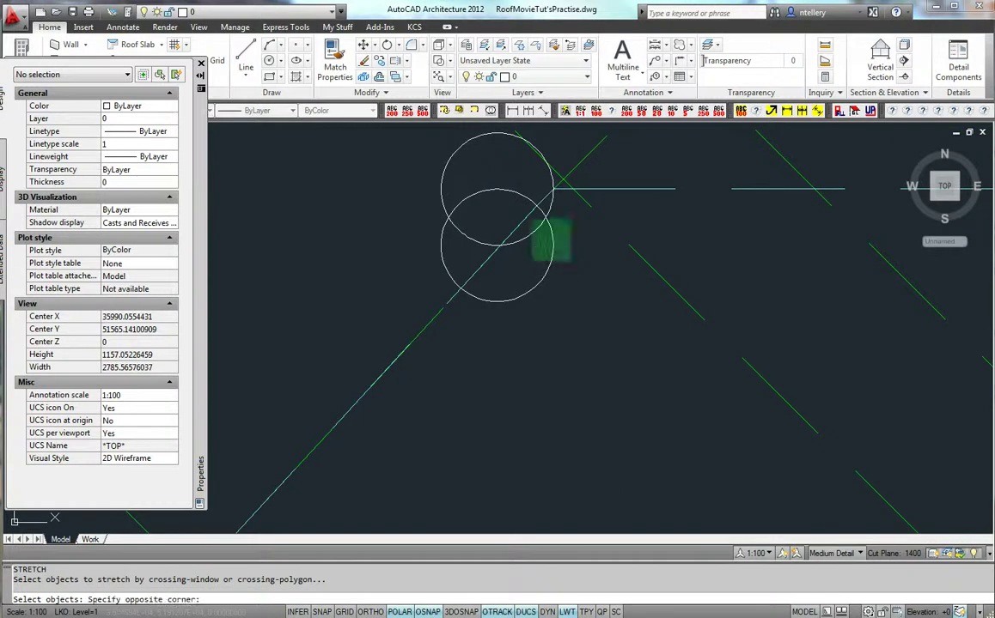
left_click(527, 215)
key("Return")
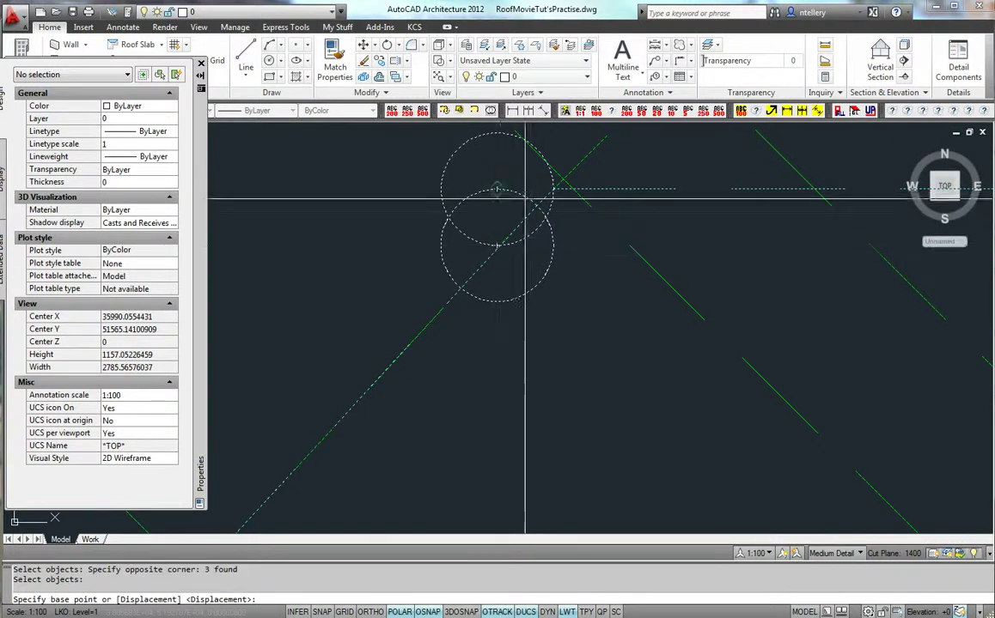
left_click(477, 112)
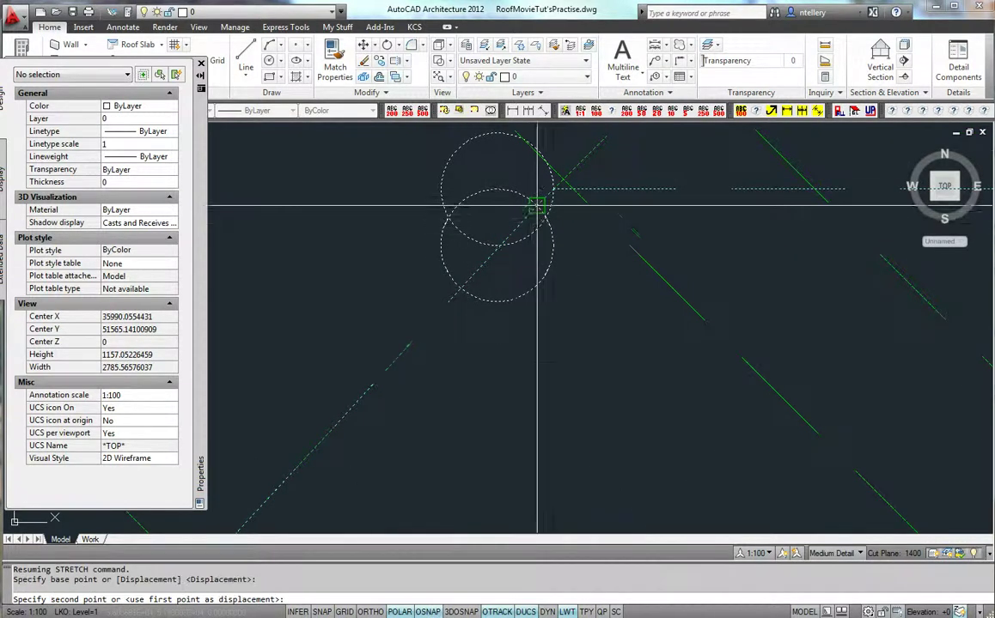
left_click(538, 204)
scroll(539, 202, "down", 6)
left_click(526, 346)
Stretch the upper vertex of the southwest cut to the white rectangle's southwest corner
scroll(599, 228, "down", 5)
scroll(588, 350, "up", 10)
key("Return")
left_click(573, 448)
left_click(474, 386)
key("Return")
left_click(489, 411)
scroll(493, 460, "down", 4)
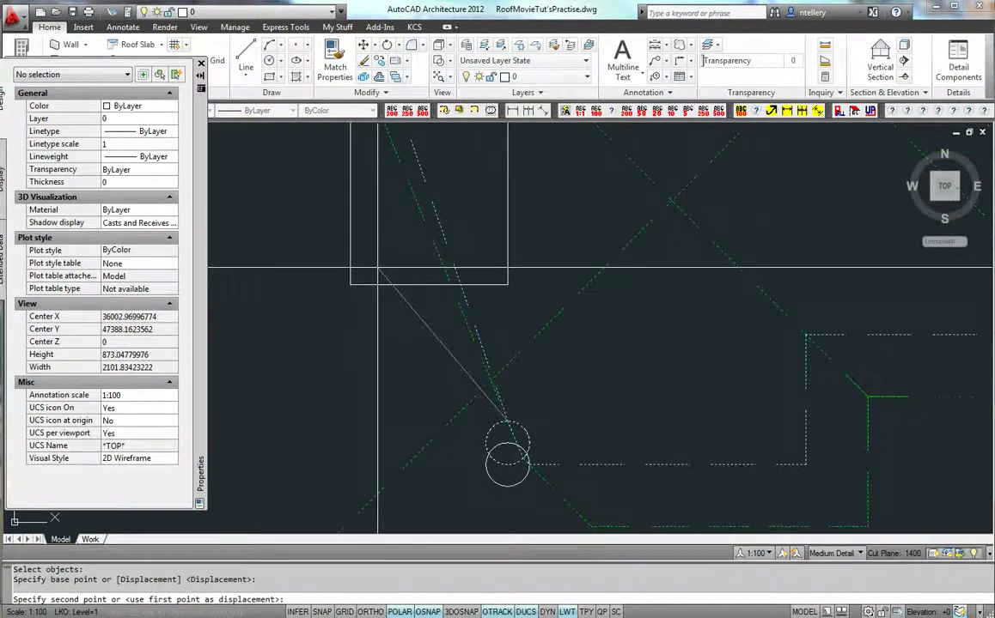
left_click(505, 460)
Stretch the middle vertex of the southwest cut to the white rectangle's southeast corner
key("Return")
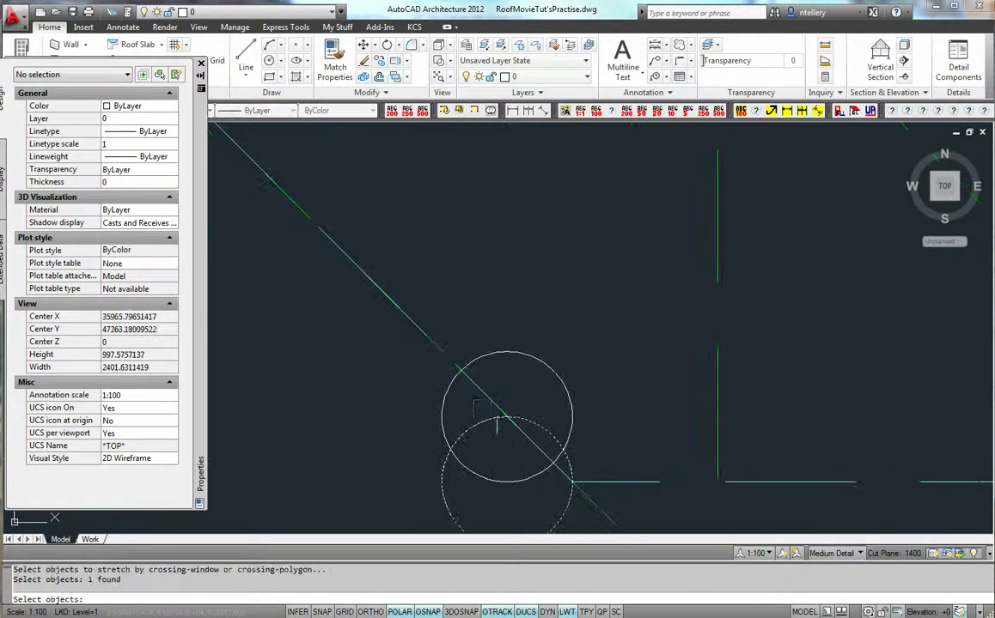
scroll(564, 471, "up", 4)
left_click(666, 473)
left_click(378, 296)
key("Return")
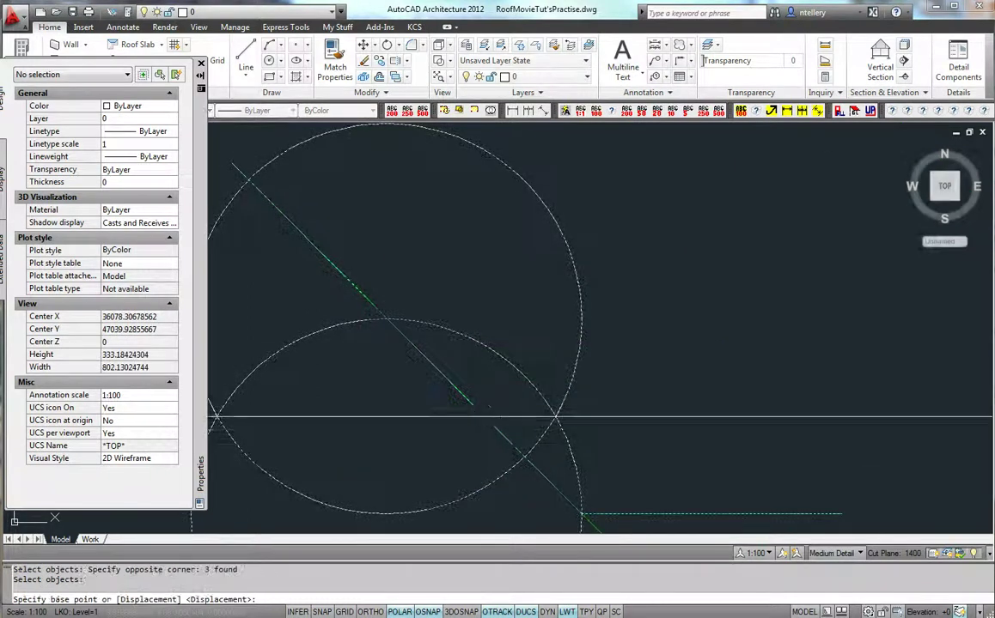
left_click(527, 457)
scroll(524, 442, "down", 3)
left_click(521, 336)
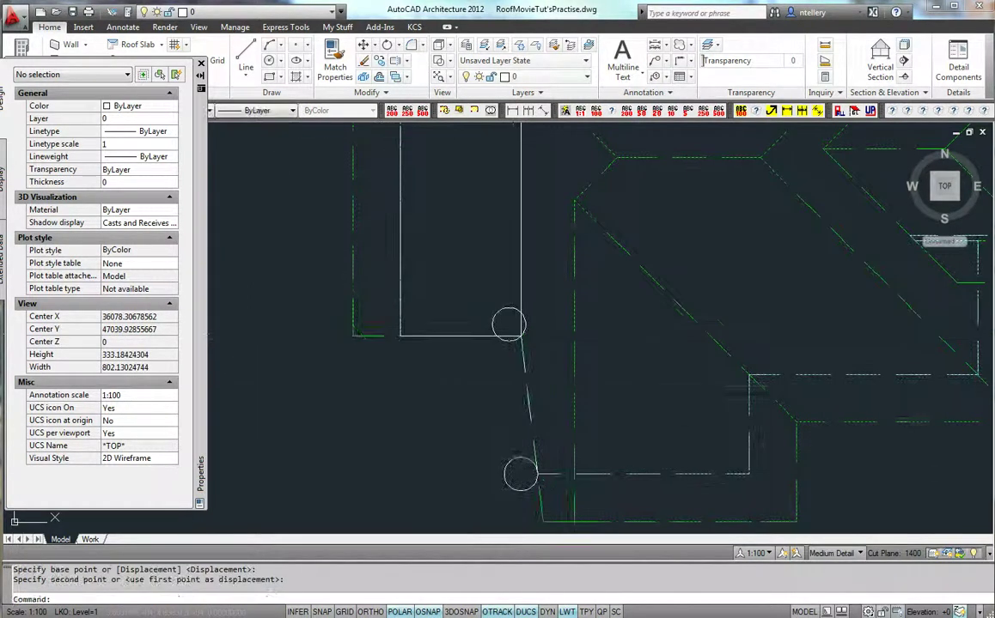
Stretch the L-shaped roof's northwest corner vertex west to the center of the upper northwest circle
middle_click_drag(651, 311, 647, 393)
scroll(642, 407, "down", 3)
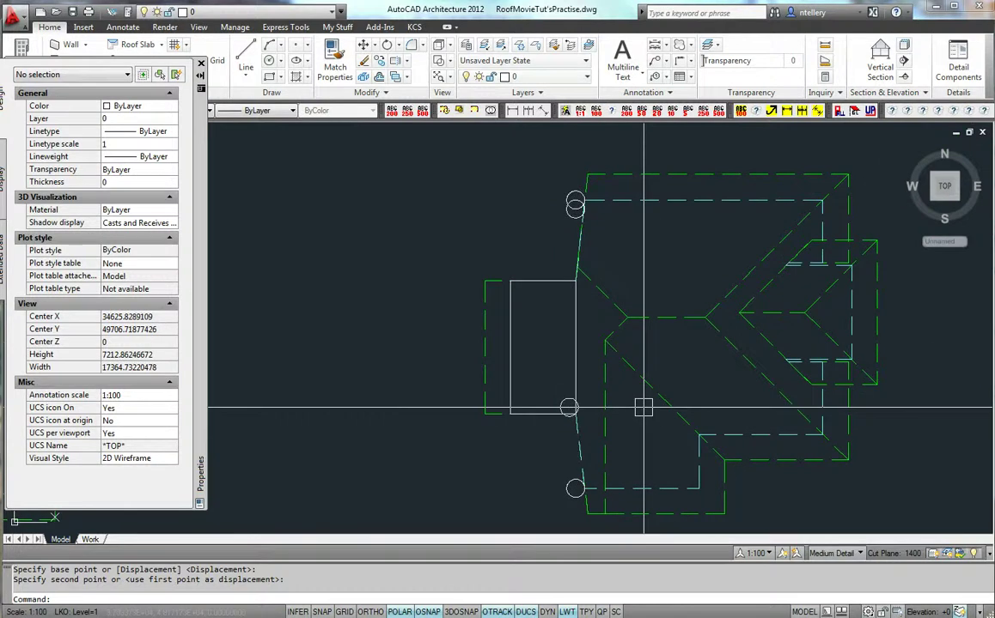
middle_click_drag(593, 374, 600, 323)
scroll(588, 423, "up", 3)
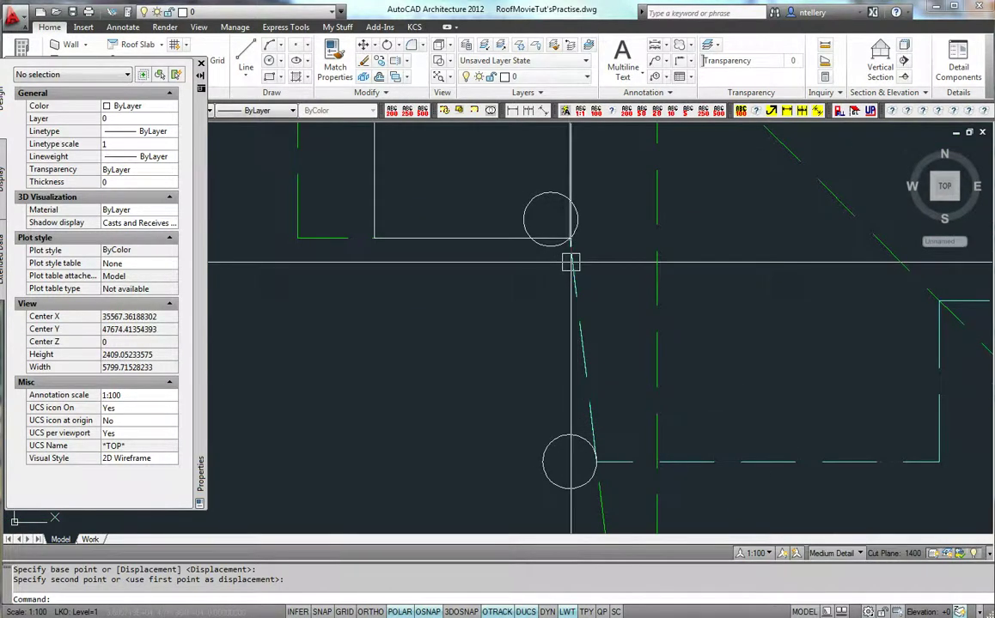
scroll(595, 213, "down", 3)
scroll(584, 286, "up", 4)
left_click(595, 306)
left_click(526, 265)
key("Return")
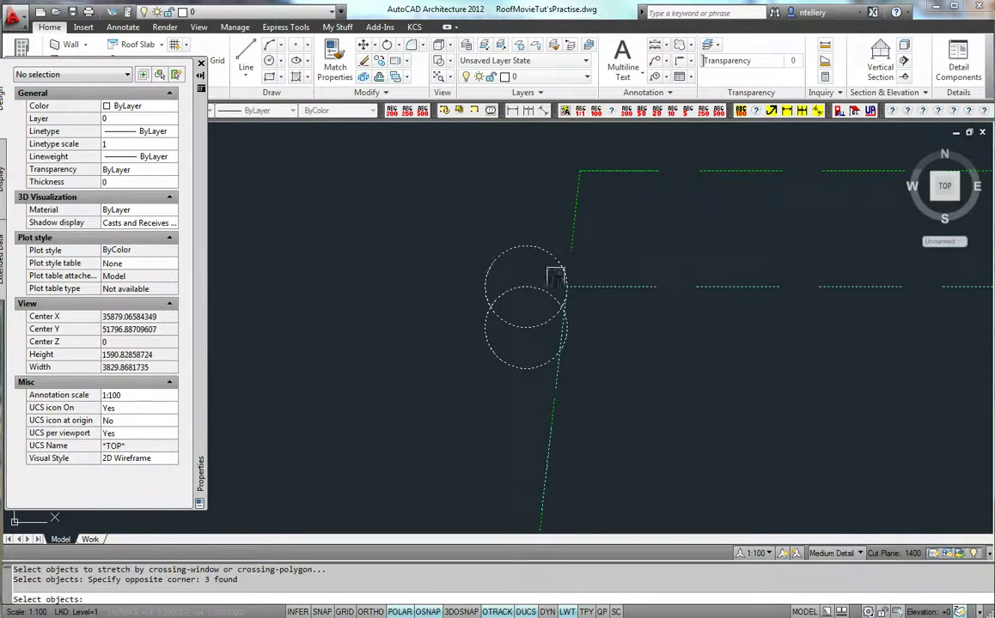
left_click(566, 287)
right_click(523, 287, "shift")
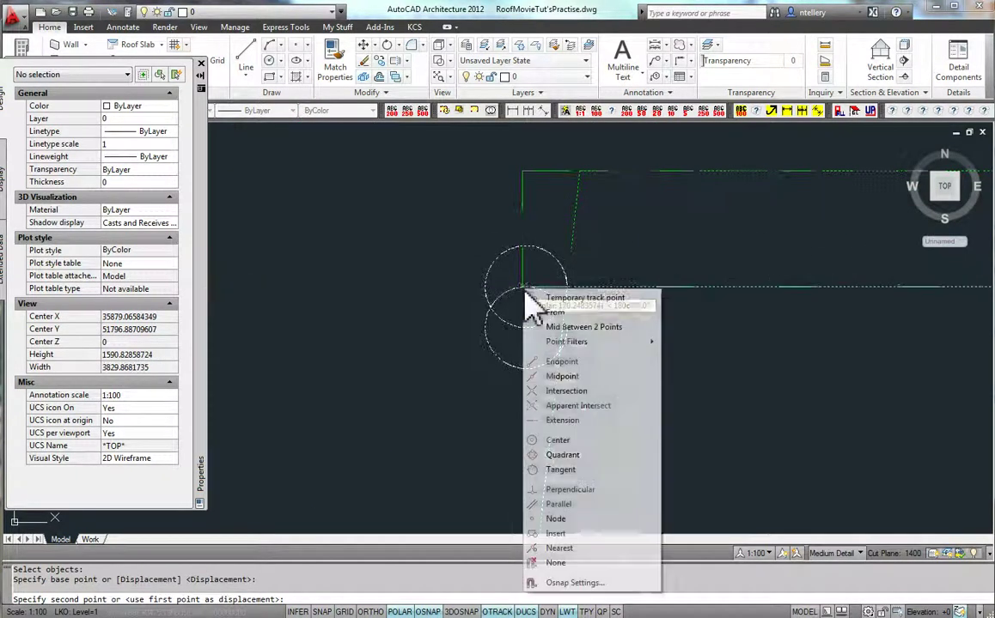
left_click(557, 440)
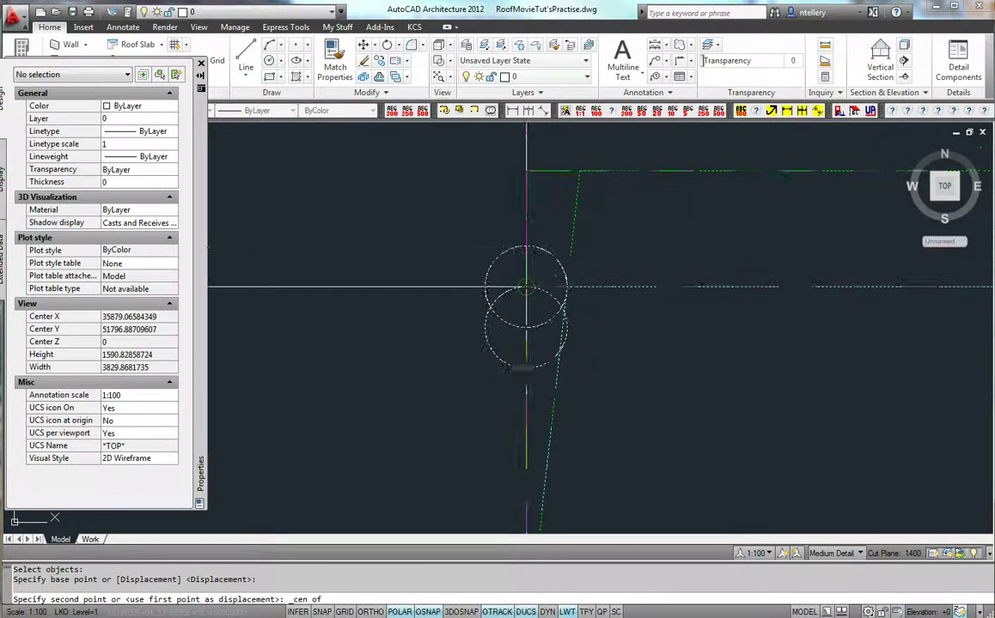
left_click(566, 287)
Stretch the roof's southwest corner vertex west to the center of the lower southwest circle
scroll(567, 225, "down", 4)
scroll(569, 459, "up", 5)
key("Return")
left_click(597, 368)
left_click(527, 287)
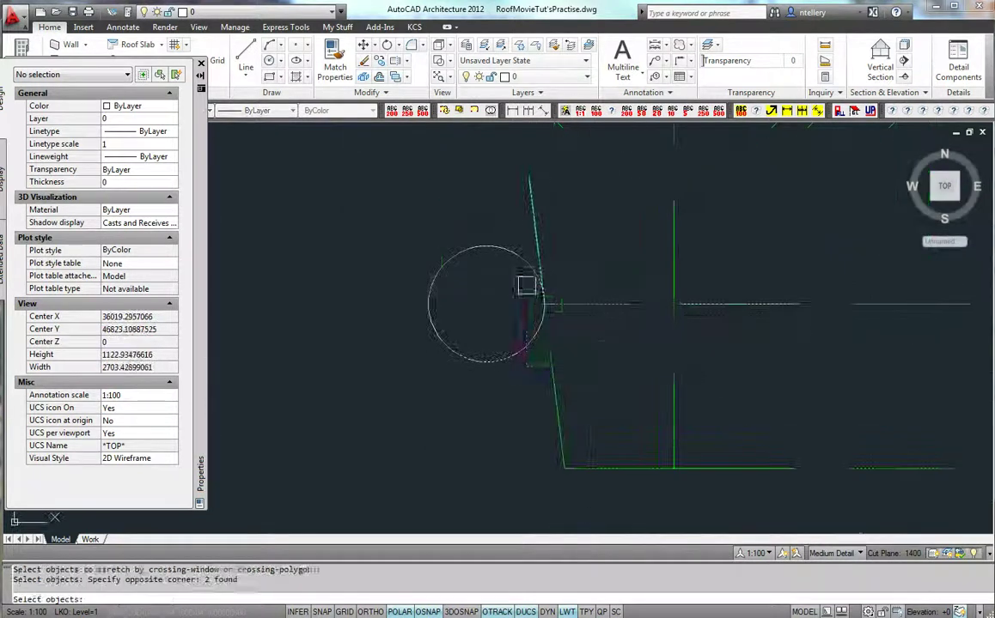
key("Return")
left_click(544, 304)
right_click(493, 257, "shift")
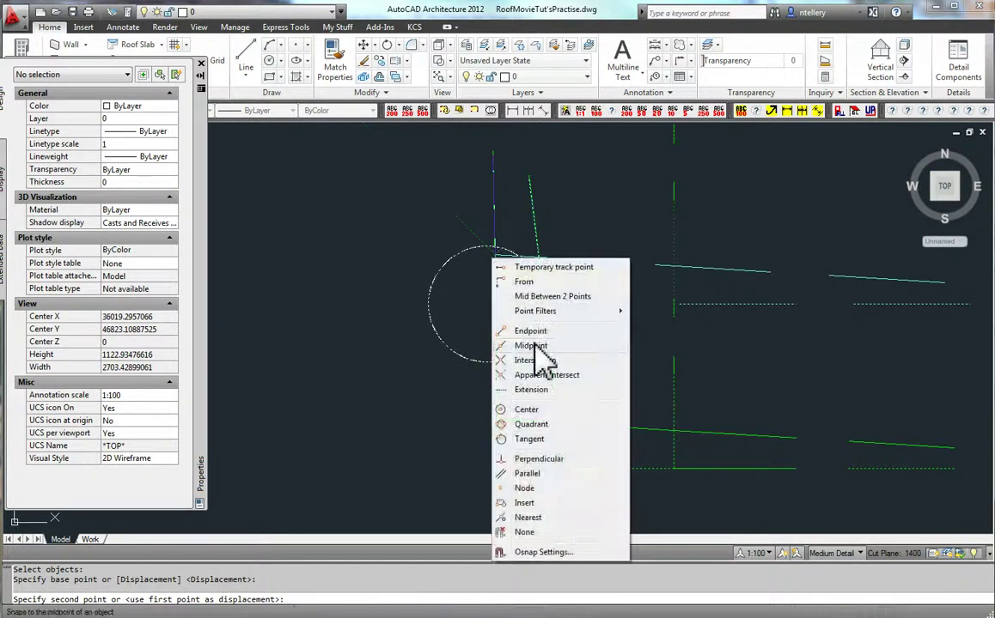
left_click(525, 416)
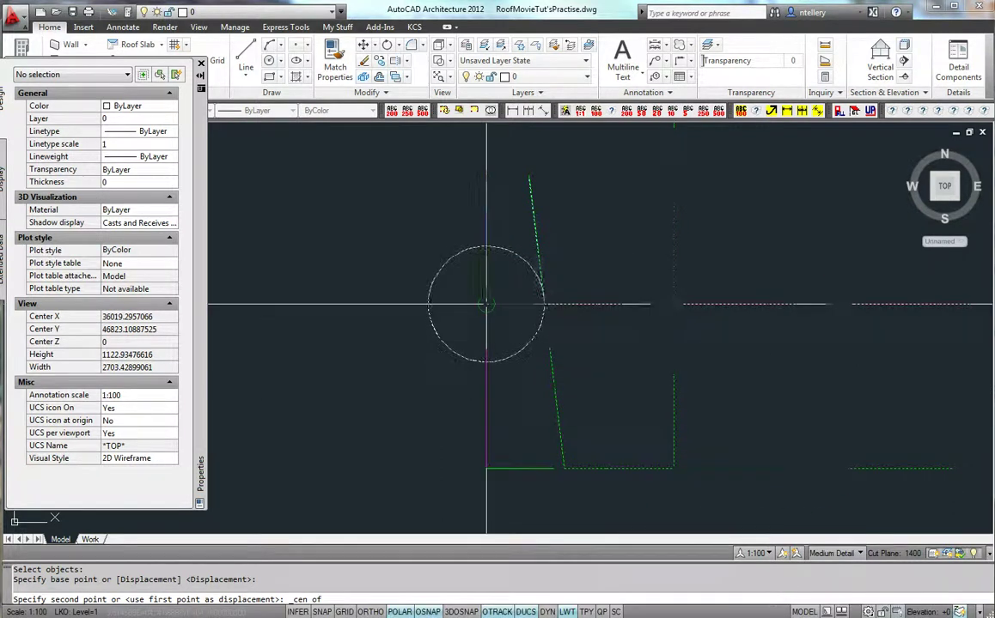
left_click(486, 304)
Erase the four helper circles and the white rectangle on the roof's west side
scroll(538, 449, "down", 3)
scroll(545, 454, "down", 7)
scroll(583, 424, "up", 3)
key("Escape")
type("e")
key("Return")
left_click(364, 194)
scroll(414, 241, "down", 3)
left_click(448, 328)
scroll(403, 250, "up", 4)
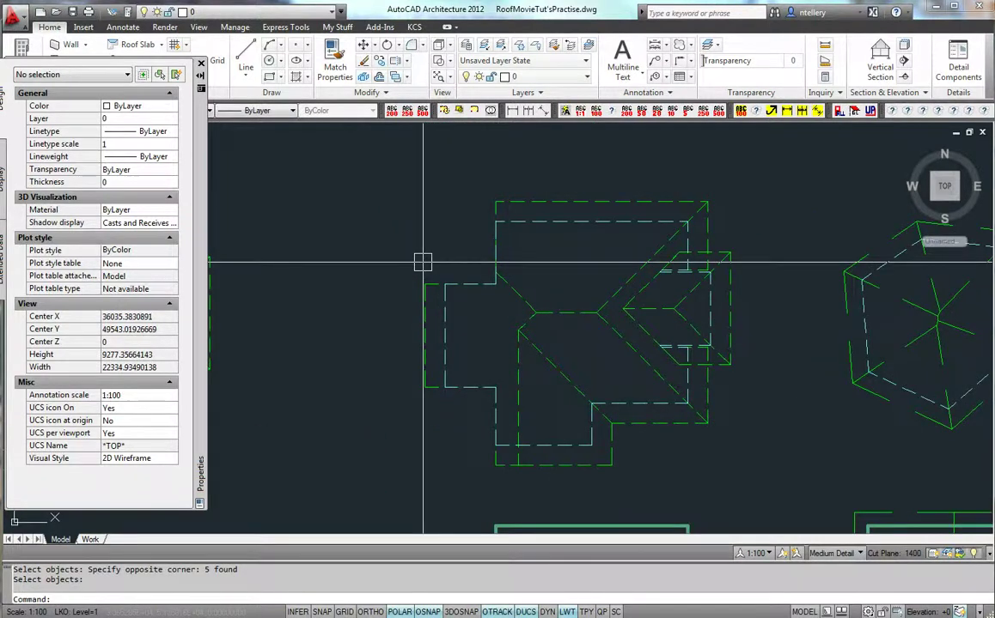
Set the slope of the west projection's edges and the south wing's end edge to 25 degrees
key("Escape")
left_click(517, 294)
right_click(516, 294)
left_click(533, 435)
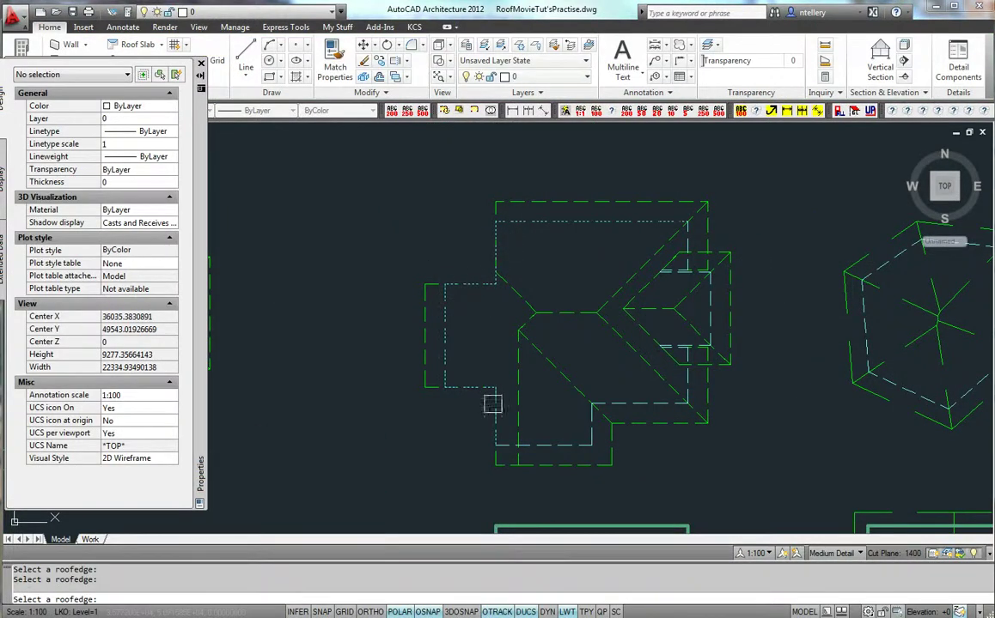
left_click(512, 439)
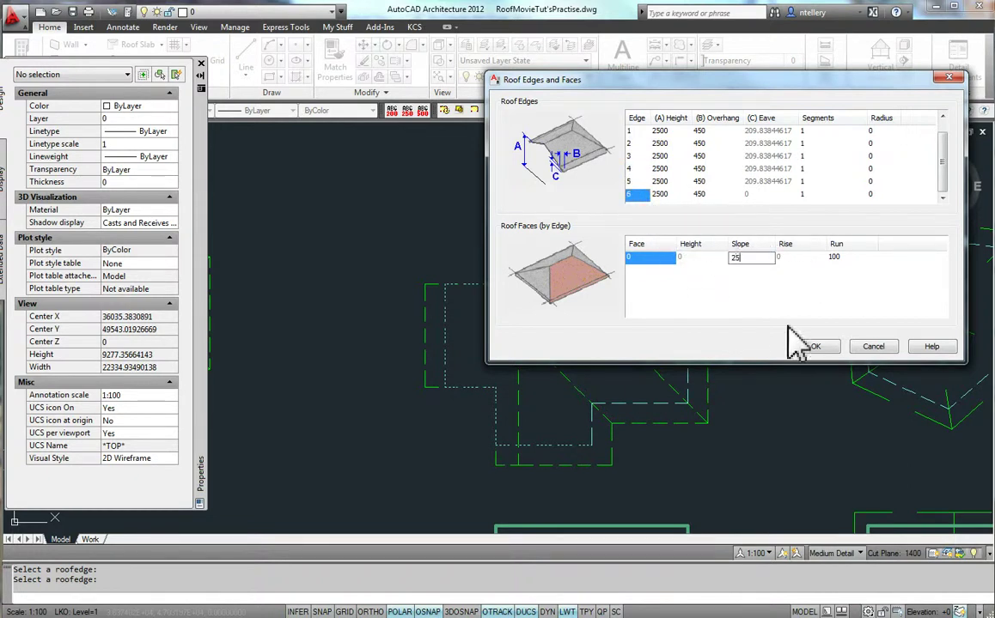
left_click(815, 347)
Set the slope of the south wing's short west edge to 25 degrees
key("Return")
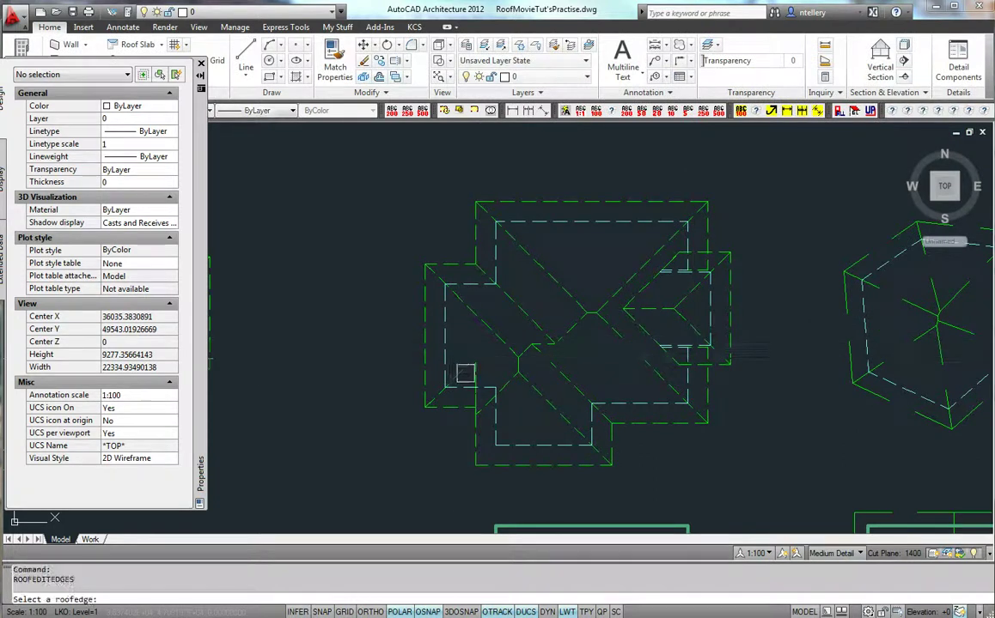
scroll(468, 369, "up", 3)
left_click(728, 292)
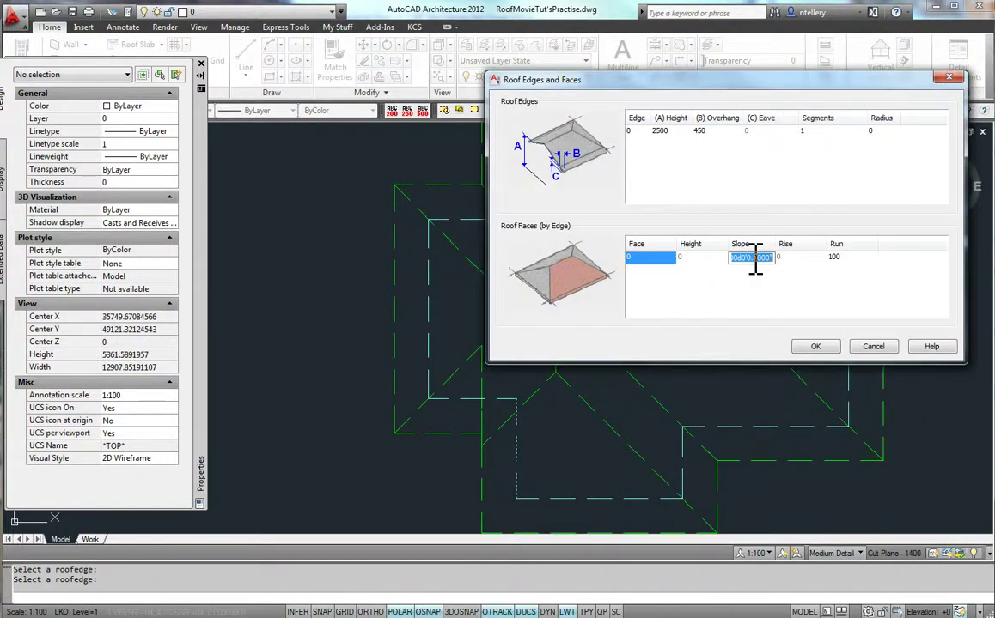
left_click(811, 347)
Try to move the south wing's east edge eastward using its midpoint grip
scroll(571, 323, "down", 5)
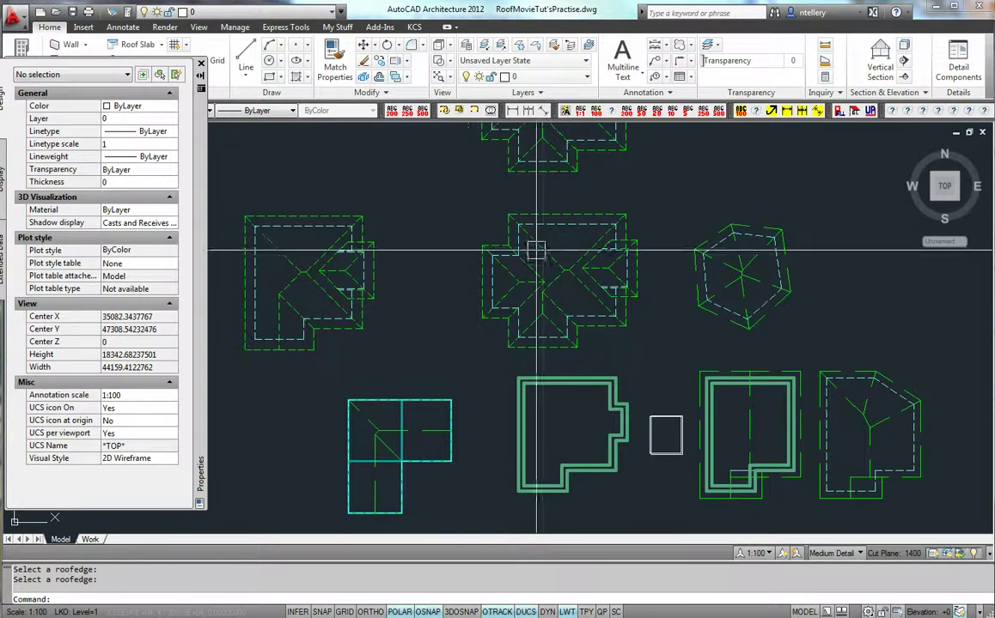
scroll(548, 273, "up", 5)
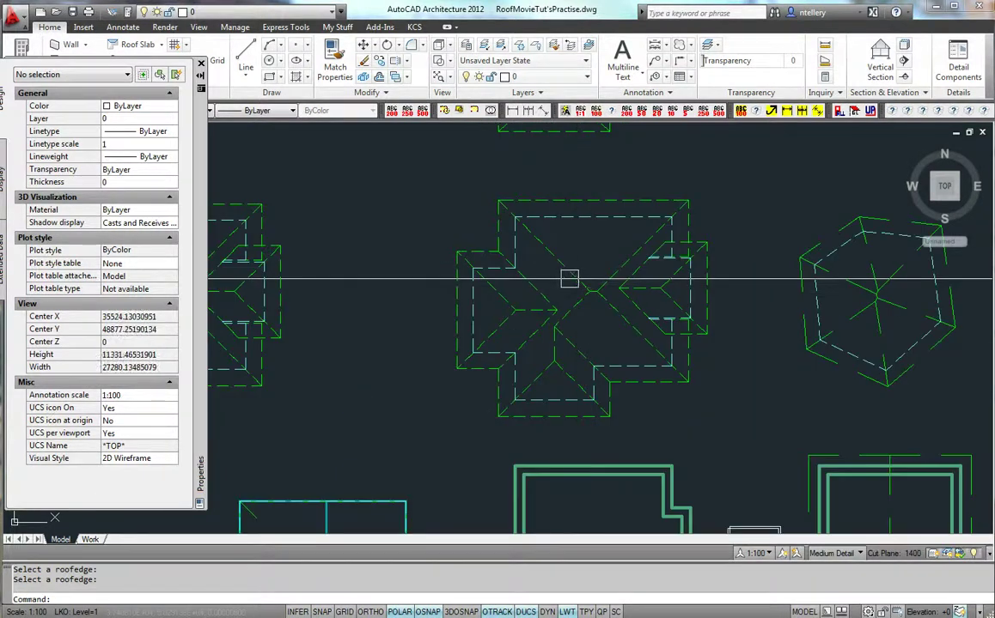
middle_click_drag(572, 319, 562, 296)
scroll(563, 283, "up", 3)
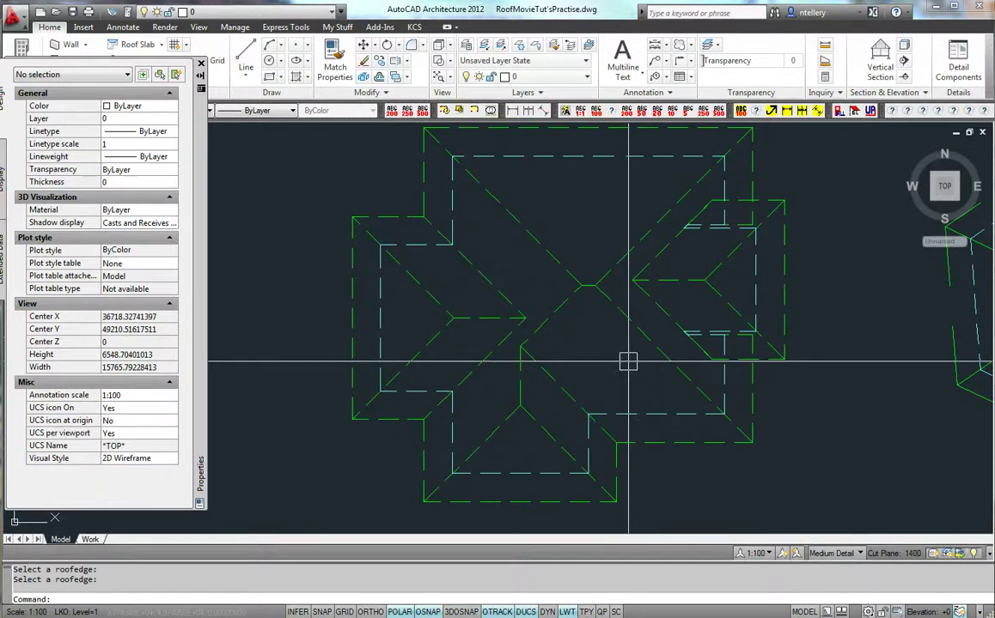
mouse_move(628, 360)
middle_mouse_down()
mouse_move(644, 332)
mouse_move(628, 243)
middle_mouse_up()
left_click(570, 296)
left_click(596, 363)
left_click(670, 362)
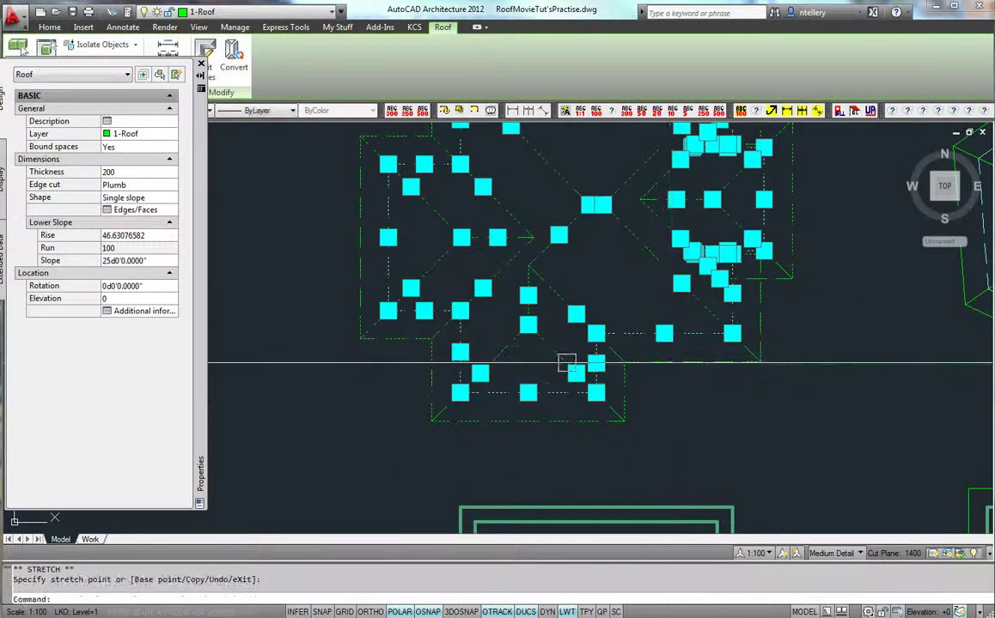
key("Escape")
key("Escape")
Stretch both vertices of the south wing's east edge horizontally eastward to widen the wing
type("s")
key("Return")
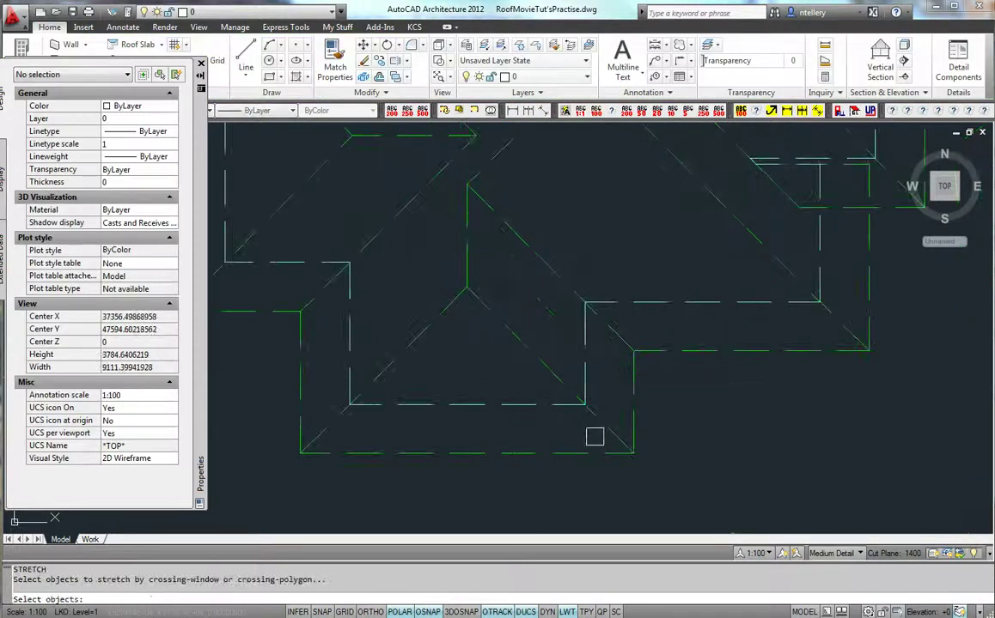
left_click(600, 437)
left_click(563, 295)
key("Return")
left_click(583, 239)
left_click(669, 238)
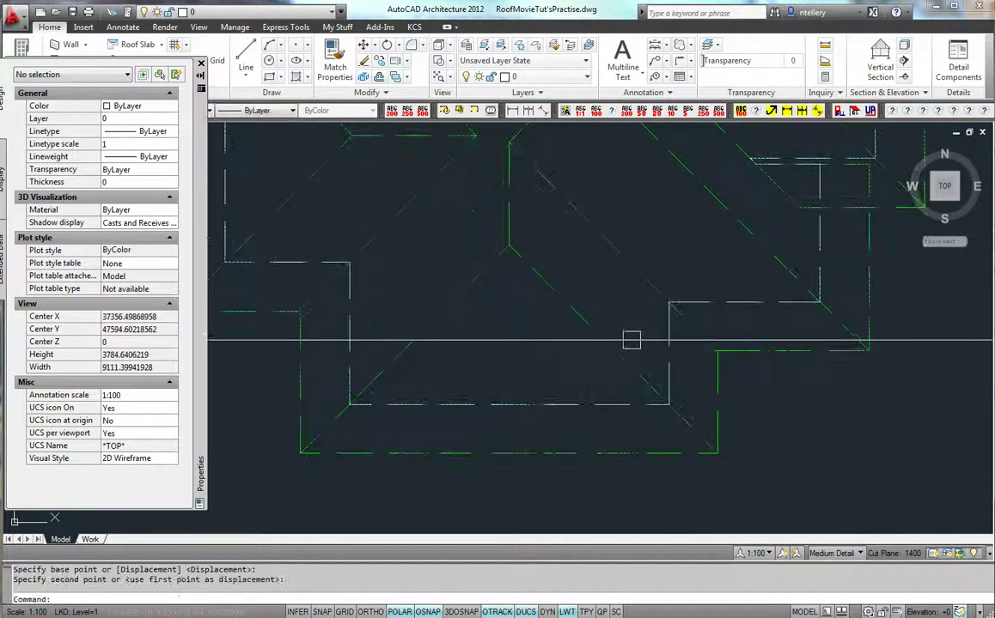
key("Return")
key("Escape")
left_click(528, 265)
left_click(509, 405)
key("Escape")
key("Escape")
Set the slope of the south wing's end edge to 90 degrees, forming a full gable
left_click(547, 410)
right_click(552, 409)
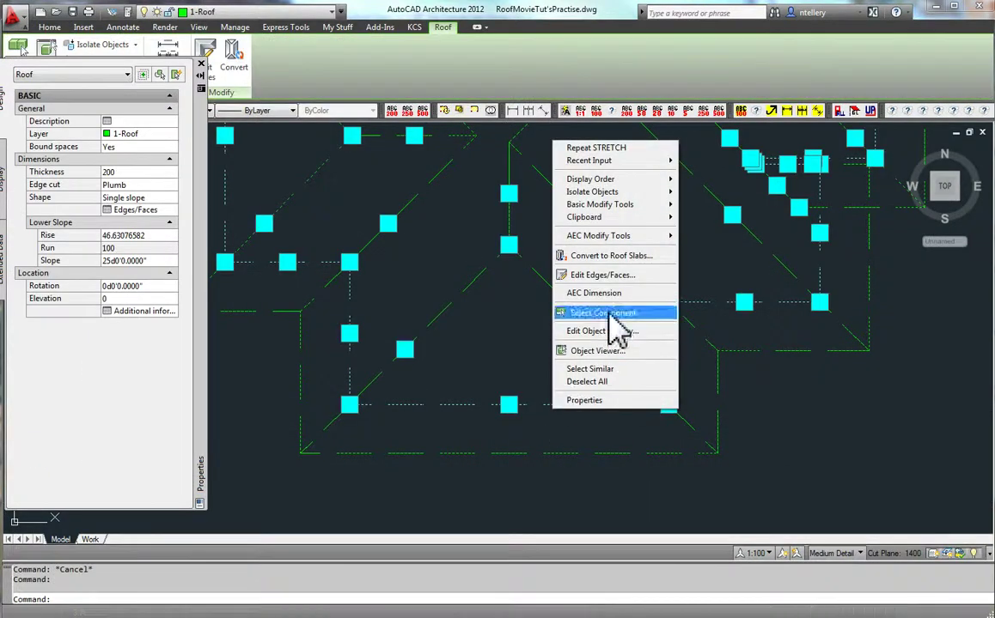
left_click(602, 275)
left_click(666, 302)
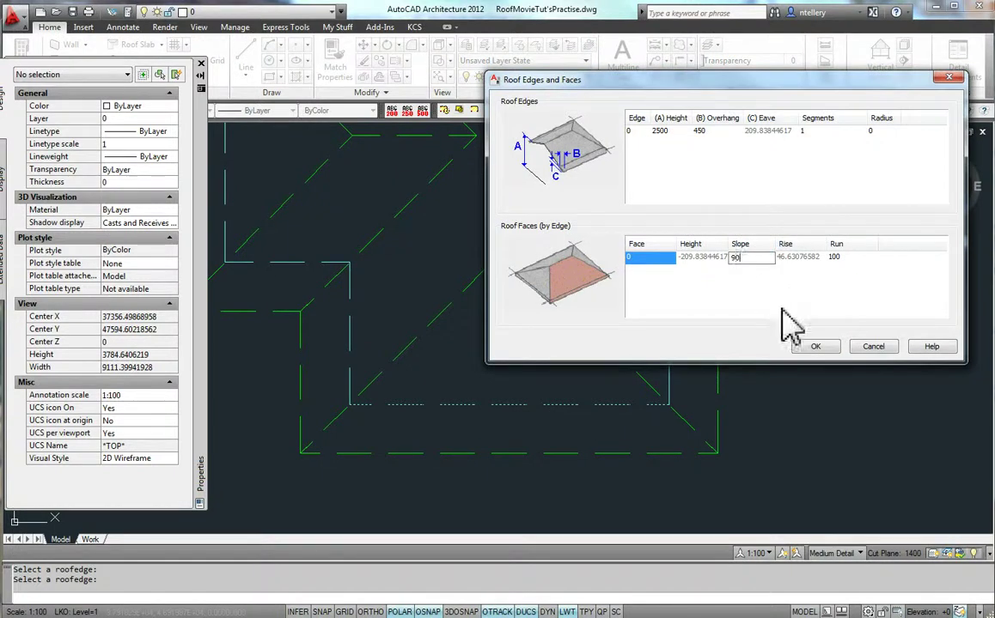
left_click(812, 346)
Add a second face at height 300 to the south wing's end edge, with a 25-degree lower face and a vertical gable above
scroll(607, 449, "down", 3)
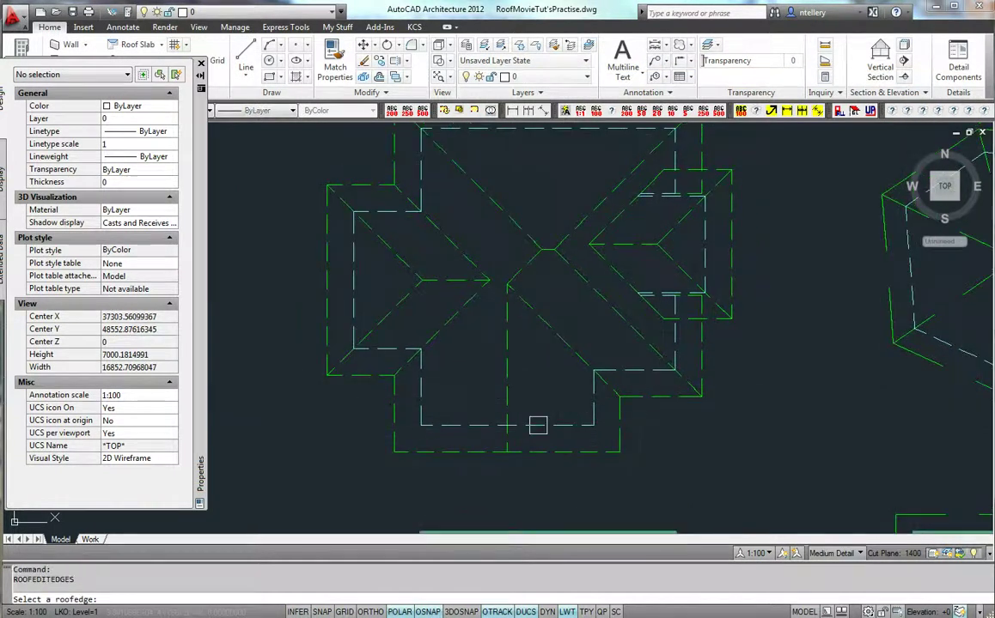
left_click(535, 427)
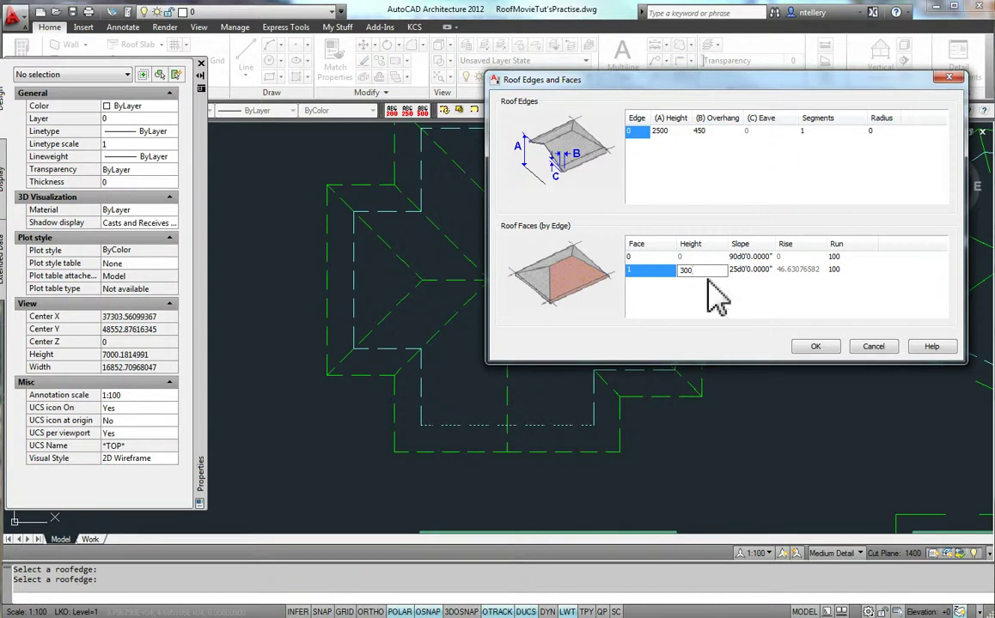
left_click(812, 347)
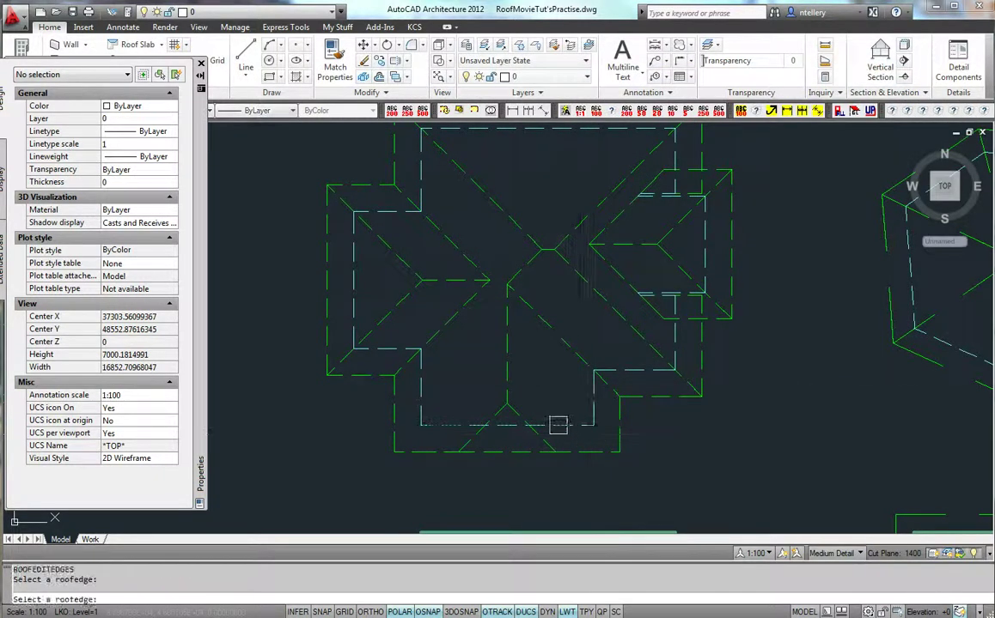
left_click(559, 425)
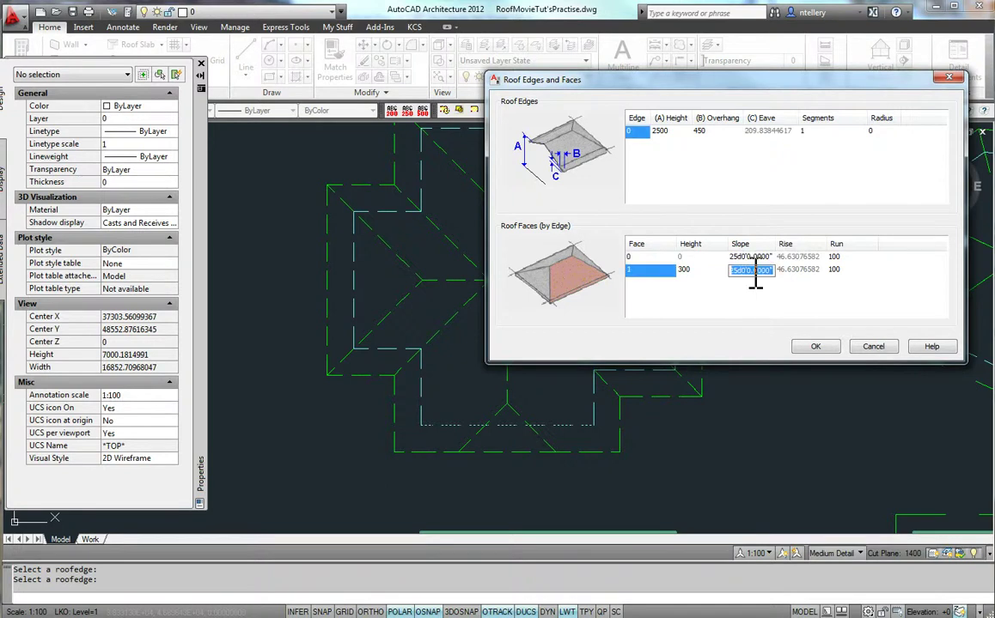
left_click(816, 346)
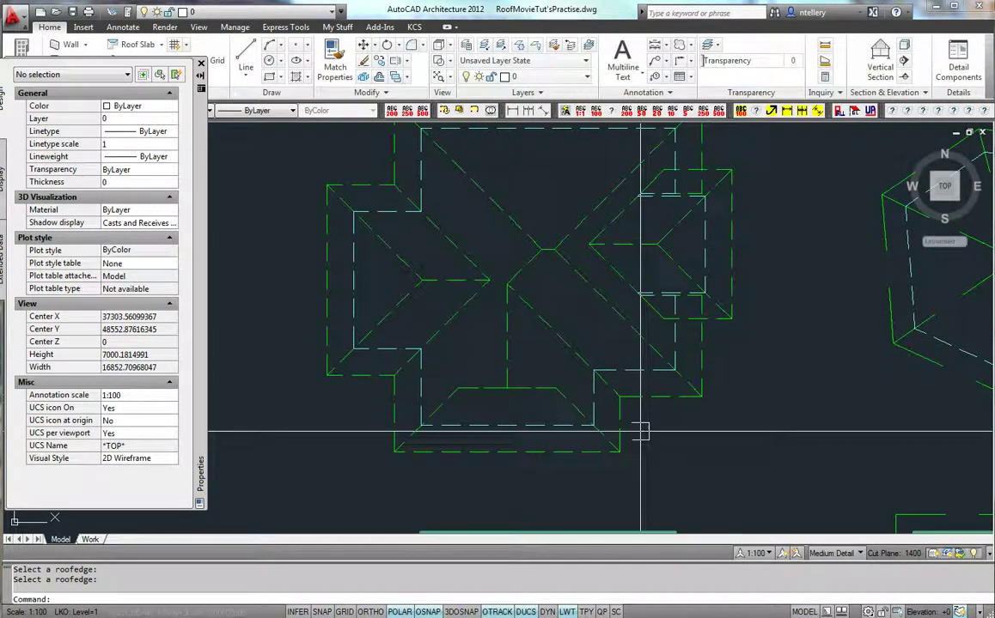
Inspect the reshaped roof in the Object Viewer by orbiting around its south gable end
scroll(637, 440, "down", 2)
middle_click_drag(678, 416, 628, 409)
scroll(615, 400, "up", 2)
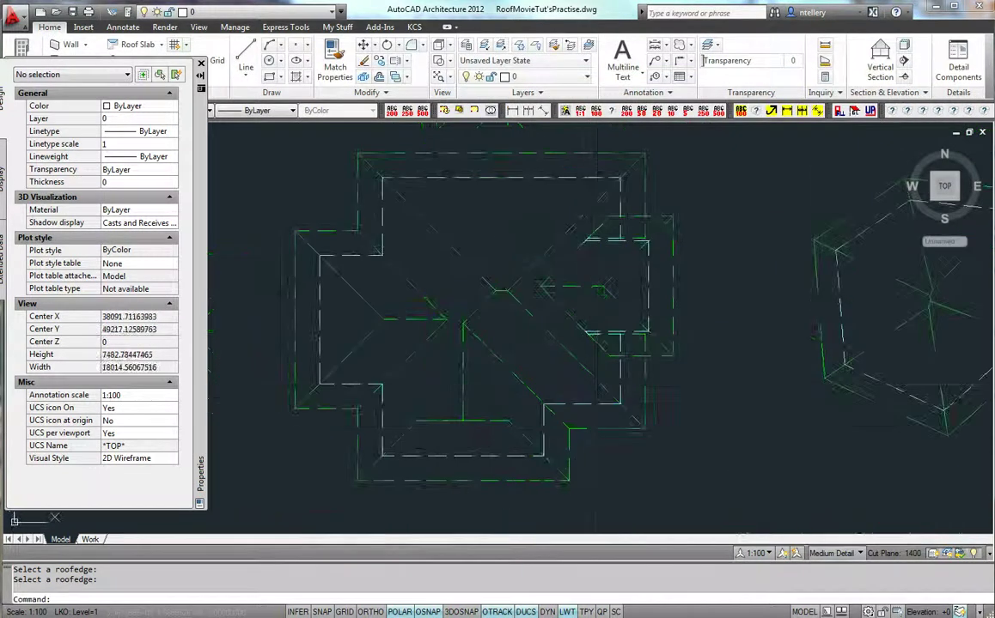
left_click(593, 429)
right_click(598, 433)
left_click(643, 376)
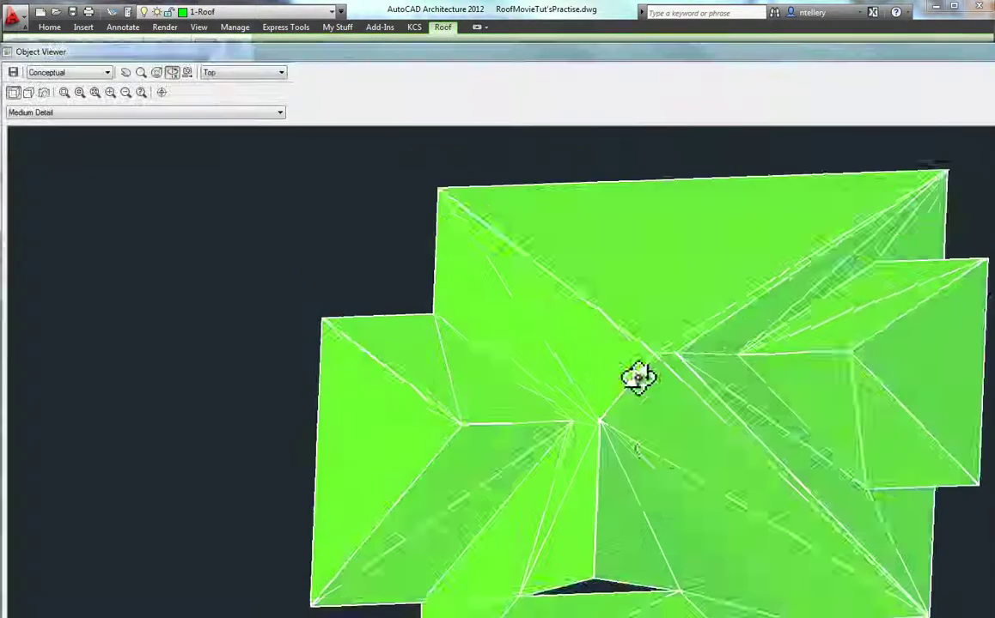
left_click_drag(637, 344, 775, 486)
key("Escape")
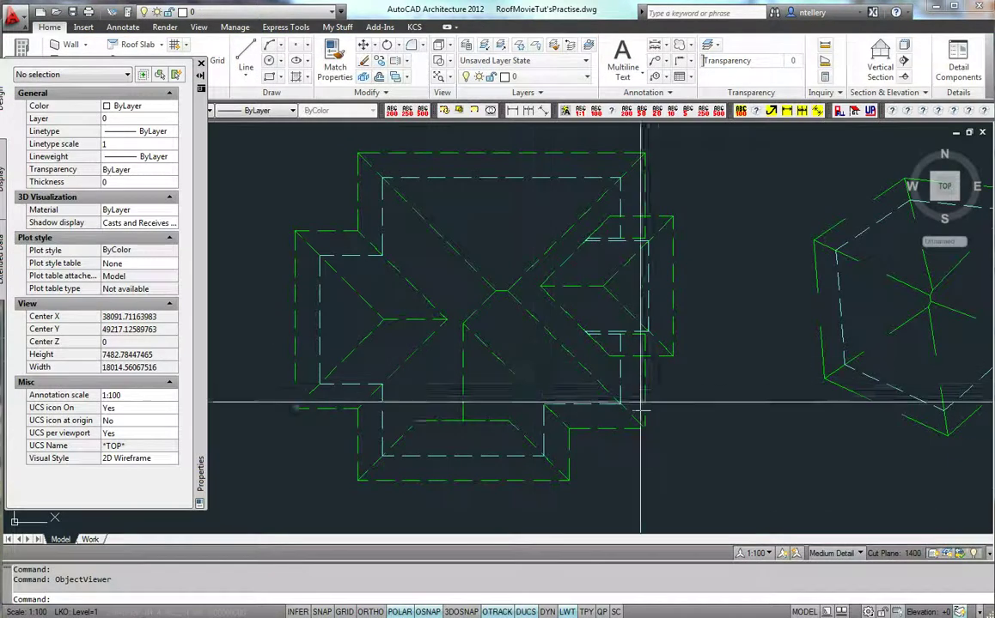
scroll(637, 401, "down", 1)
mouse_move(638, 401)
middle_mouse_down()
mouse_move(554, 304)
mouse_move(560, 282)
mouse_move(612, 333)
middle_mouse_up()
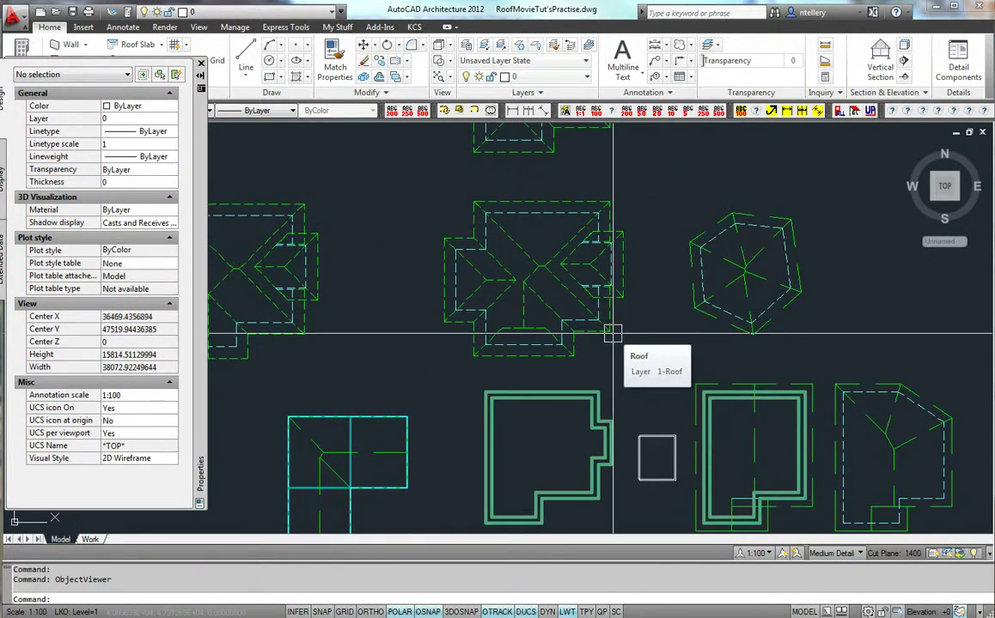
left_click(612, 334)
scroll(540, 255, "up", 4)
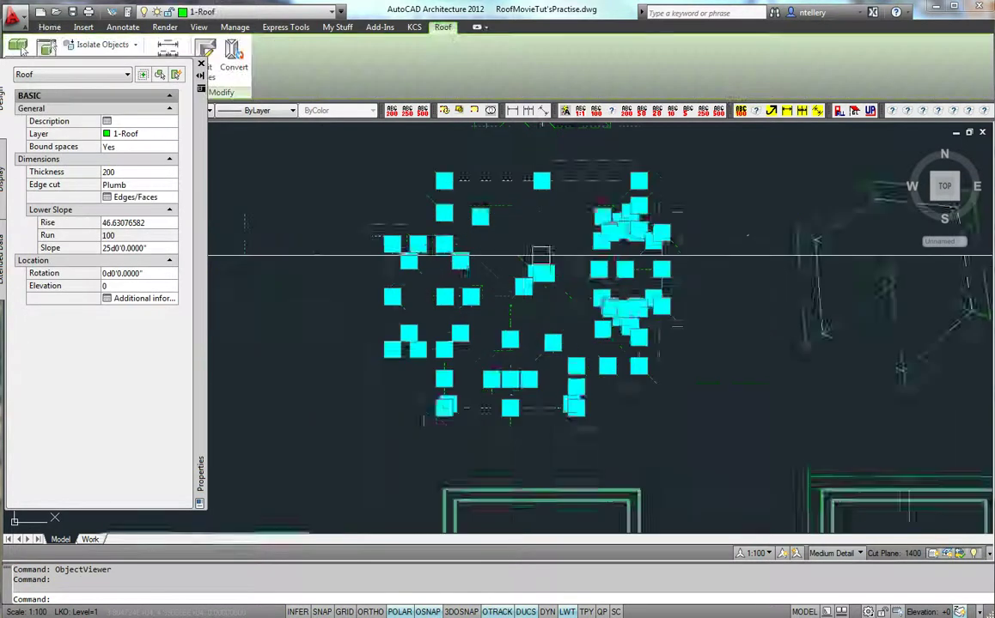
scroll(540, 255, "down", 3)
right_click(542, 257)
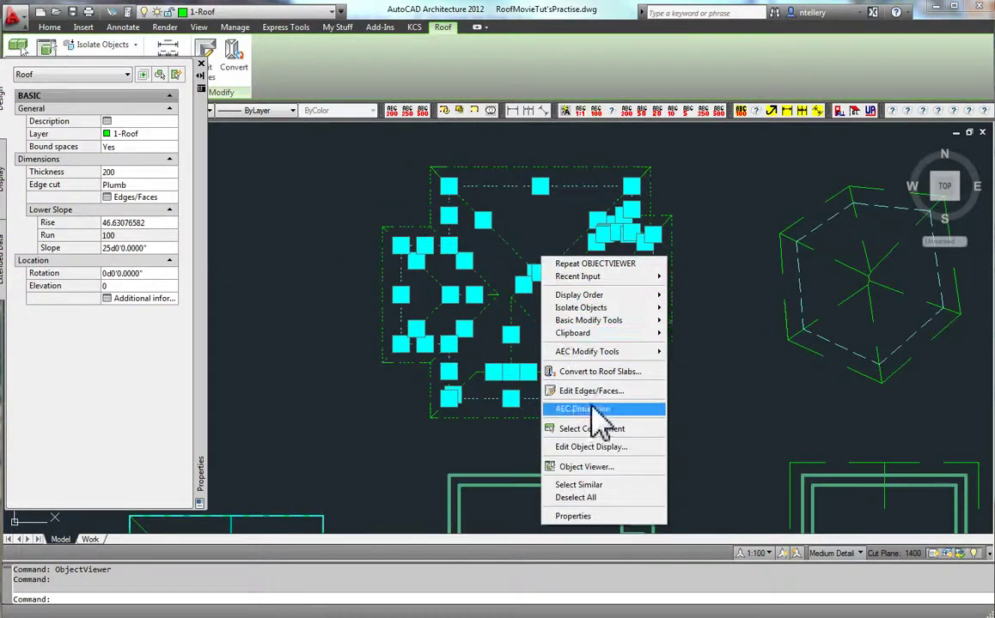
key("Escape")
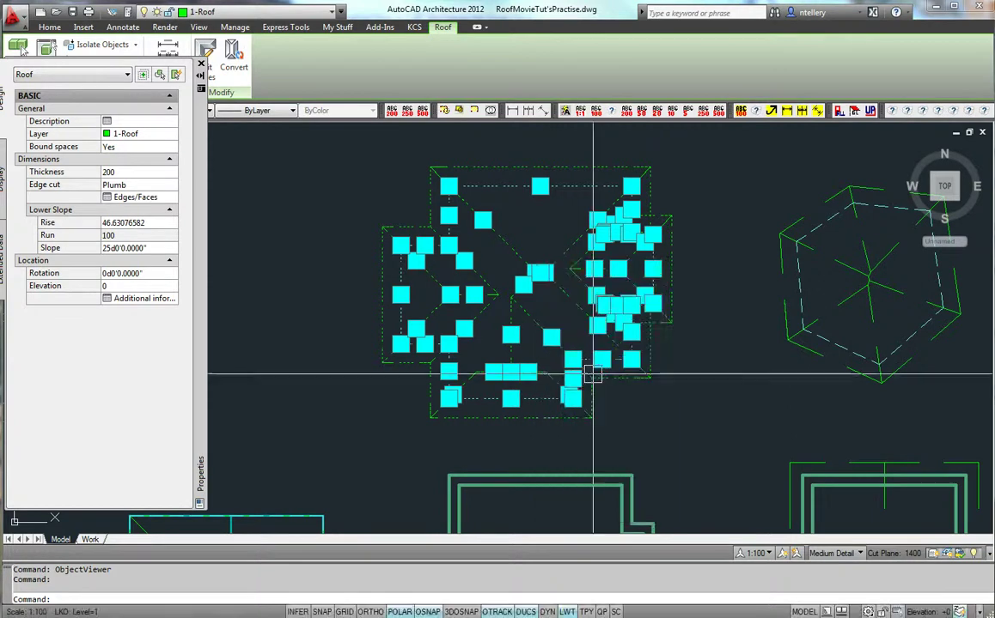
key("Escape")
mouse_move(596, 337)
middle_mouse_down()
mouse_move(692, 361)
mouse_move(669, 359)
middle_mouse_up()
middle_click(669, 359)
scroll(732, 335, "down", 9)
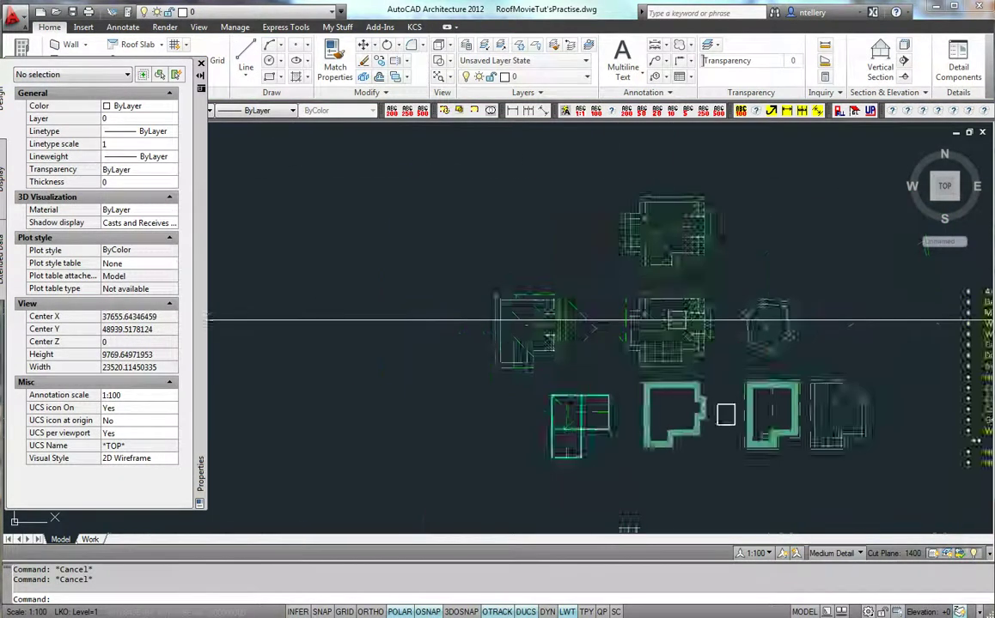
scroll(677, 325, "up", 12)
mouse_move(700, 361)
middle_mouse_down()
mouse_move(761, 291)
mouse_move(797, 308)
middle_mouse_up()
scroll(802, 379, "down", 9)
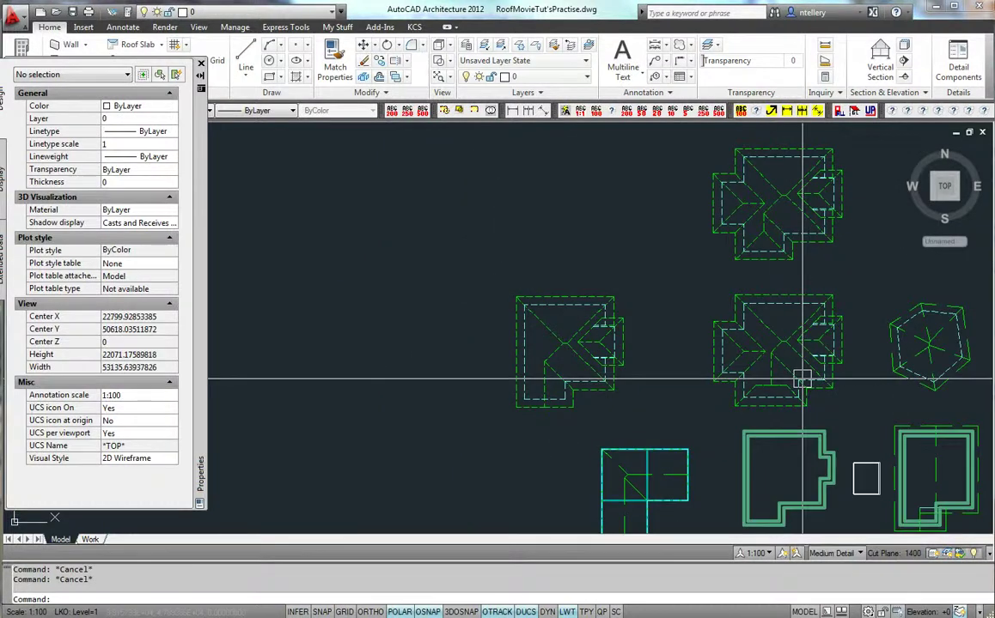
Copy the roof with the Dutch gable south end into the empty area to the west
middle_click_drag(811, 383, 809, 384)
left_click(809, 383)
type("co")
key("Return")
left_click(797, 382)
left_click(394, 322)
key("Return")
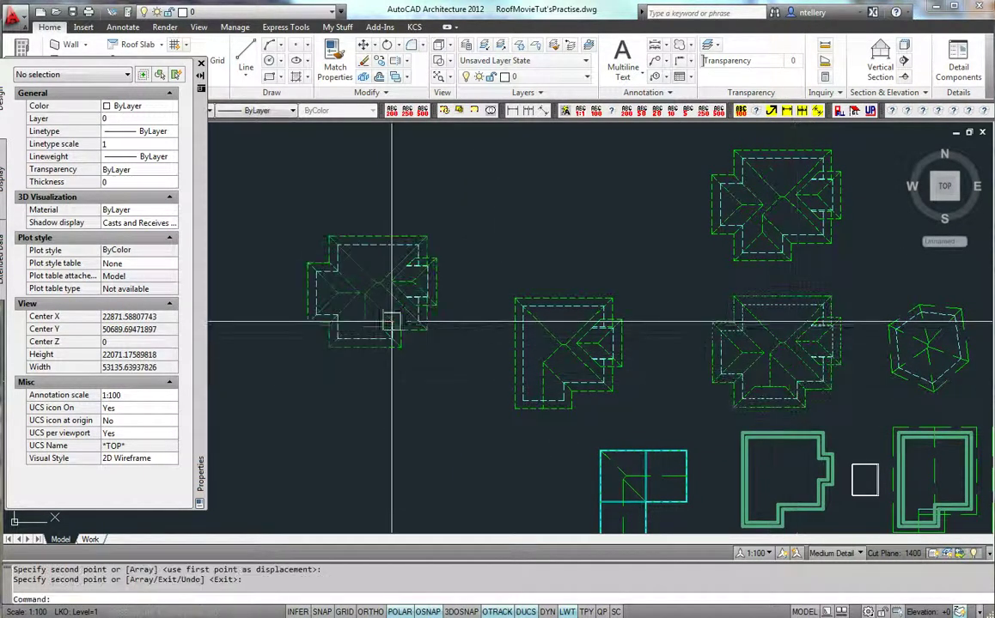
key("Escape")
scroll(387, 314, "up", 3)
left_click(378, 342)
left_click(346, 363)
key("Escape")
key("Escape")
Stretch the south end of the copied roof's wing straight southward to lengthen the wing
type("s")
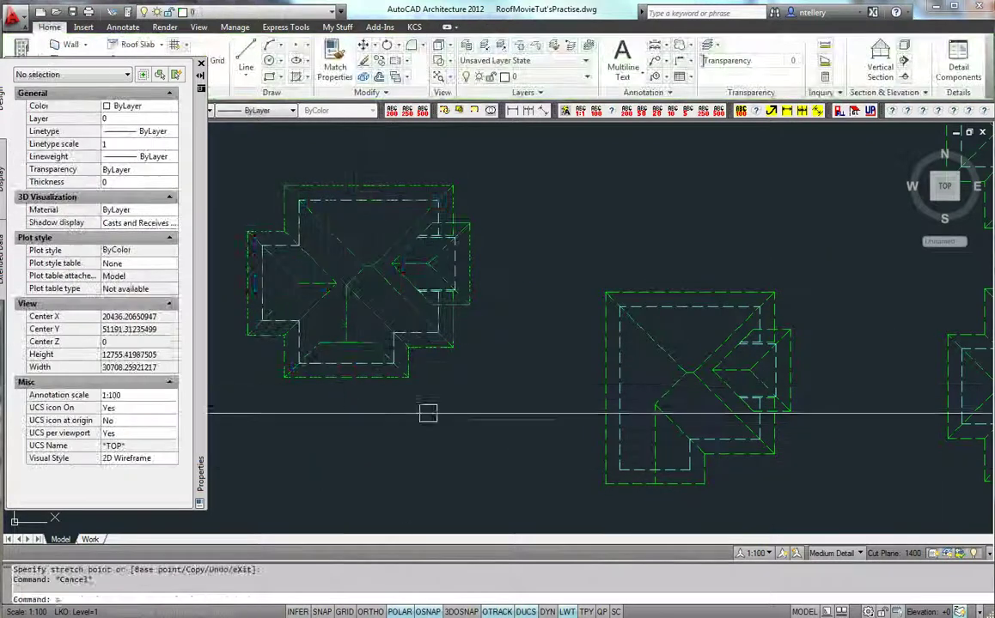
key("Return")
left_click(440, 411)
left_click(265, 353)
key("Return")
left_click(343, 347)
Draw a horizontal line across the lengthened south wing and trim away the roof north of it
type("l")
key("Return")
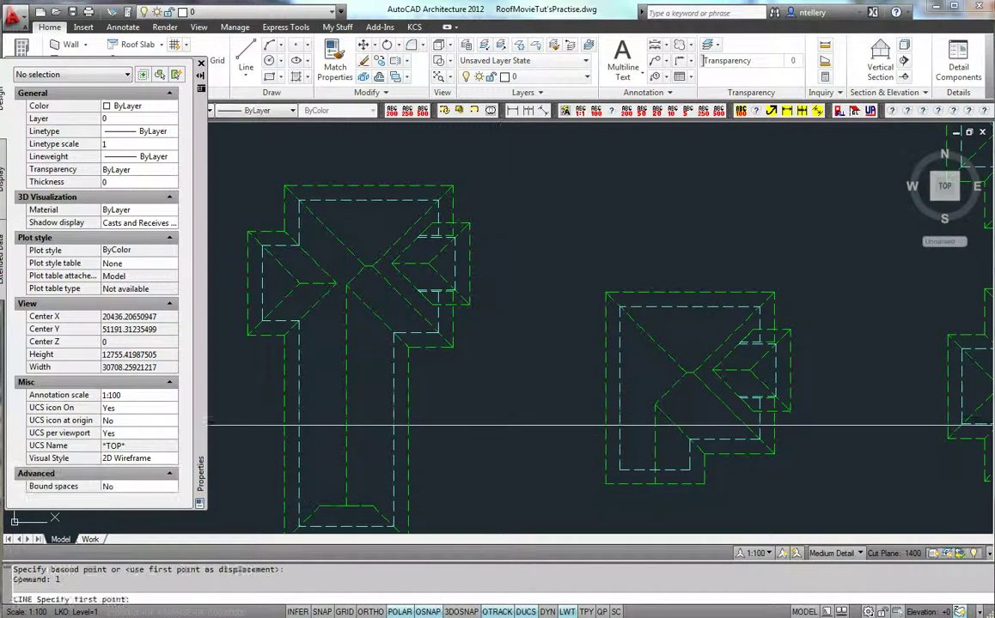
left_click(268, 423)
left_click(483, 423)
key("Return")
type("tr")
key("Return")
left_click(461, 423)
key("Return")
key("Return")
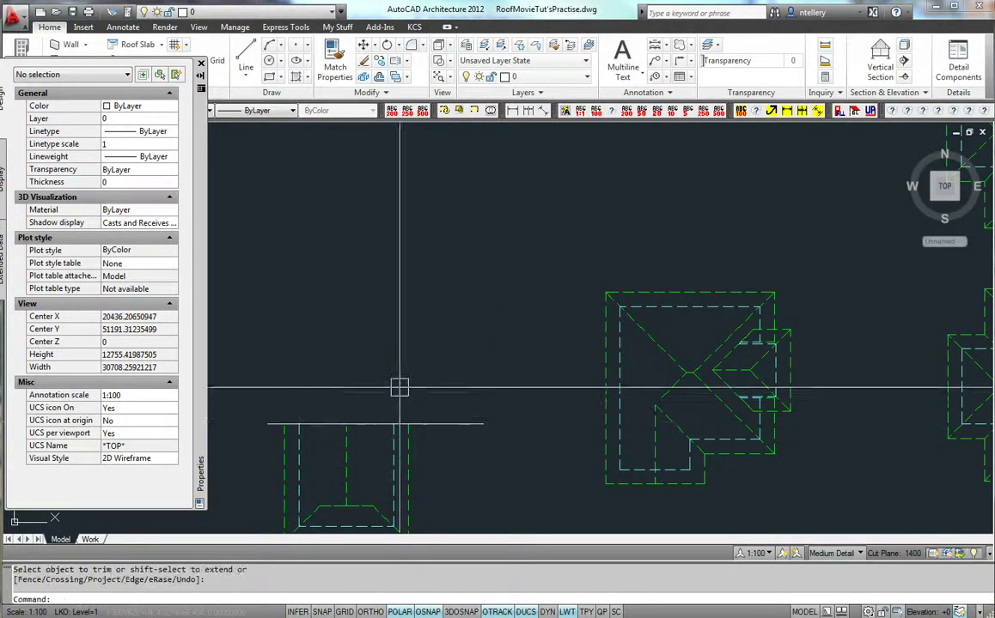
Erase the cutting line and show the trimmed Dutch gable piece up close in a southwest isometric view
middle_click_drag(399, 389, 612, 261)
key("Escape")
key("Escape")
type("e")
key("Return")
left_click(658, 297)
scroll(590, 402, "up", 3)
key("Return")
type("01")
key("Return")
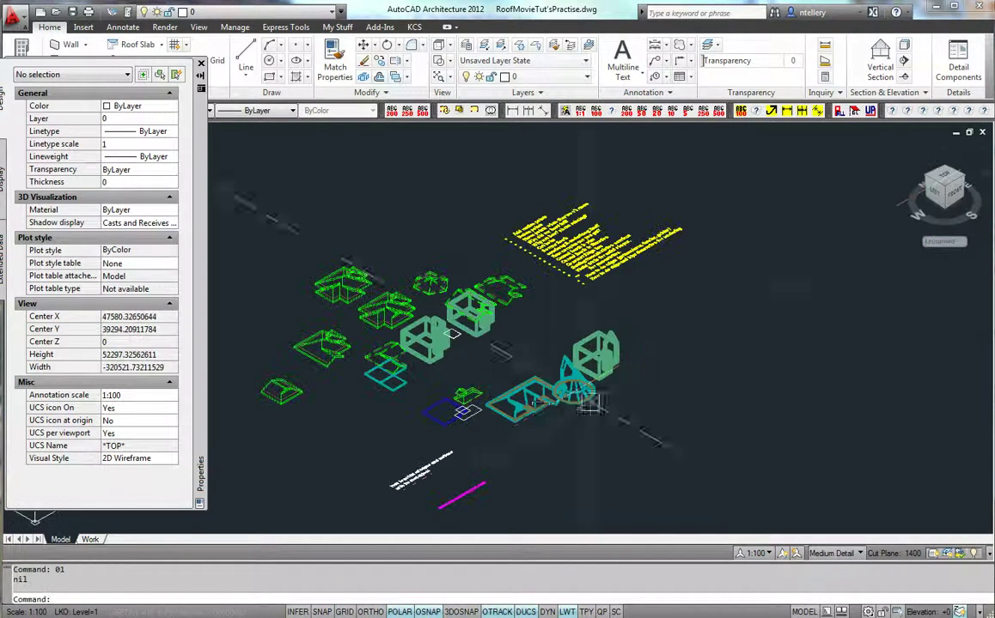
middle_click_drag(482, 444, 611, 440)
scroll(427, 395, "up", 2)
scroll(256, 343, "up", 5)
middle_click_drag(319, 379, 447, 310)
left_click(468, 374)
right_click(539, 398)
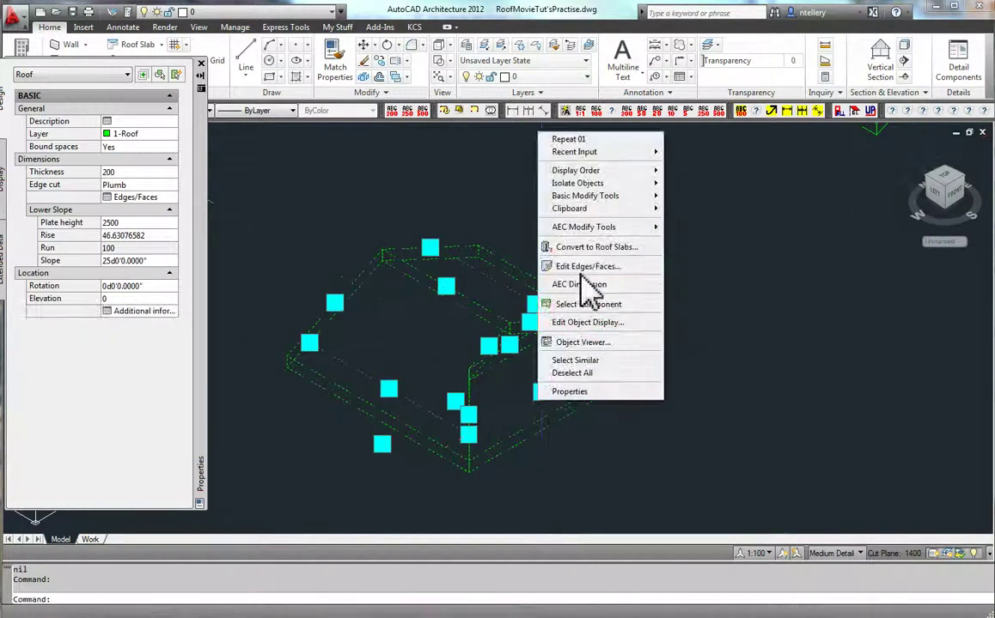
left_click(584, 267)
left_click(533, 256)
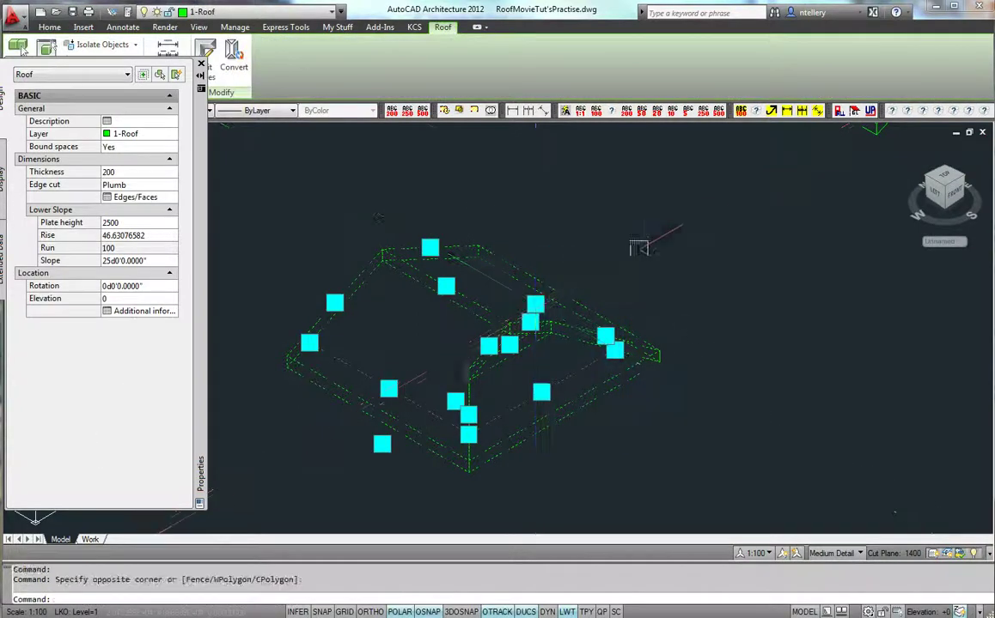
left_click(580, 306)
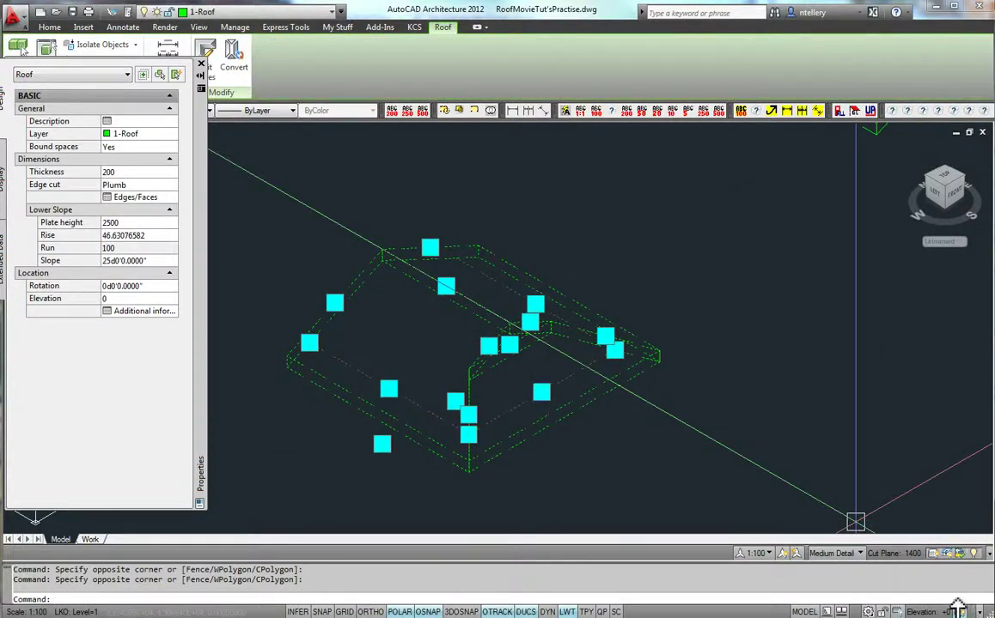
left_click(541, 307)
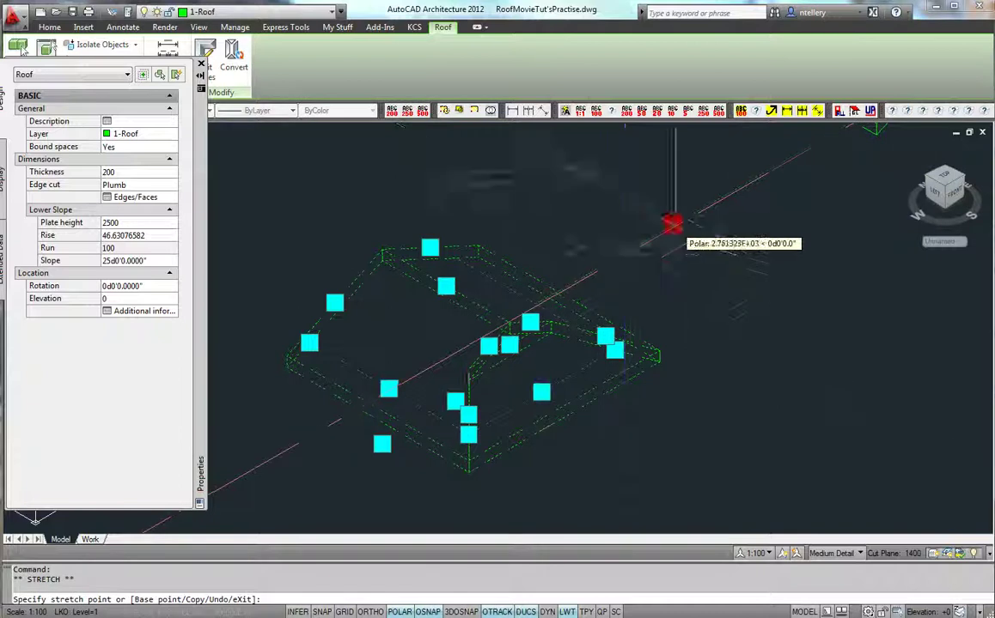
key("Escape")
Bring up the Roof tool palette and insert the metal 25-degree GableKit in the empty space beside the trimmed roof
middle_click_drag(702, 368, 662, 436)
middle_click_drag(587, 405, 601, 351)
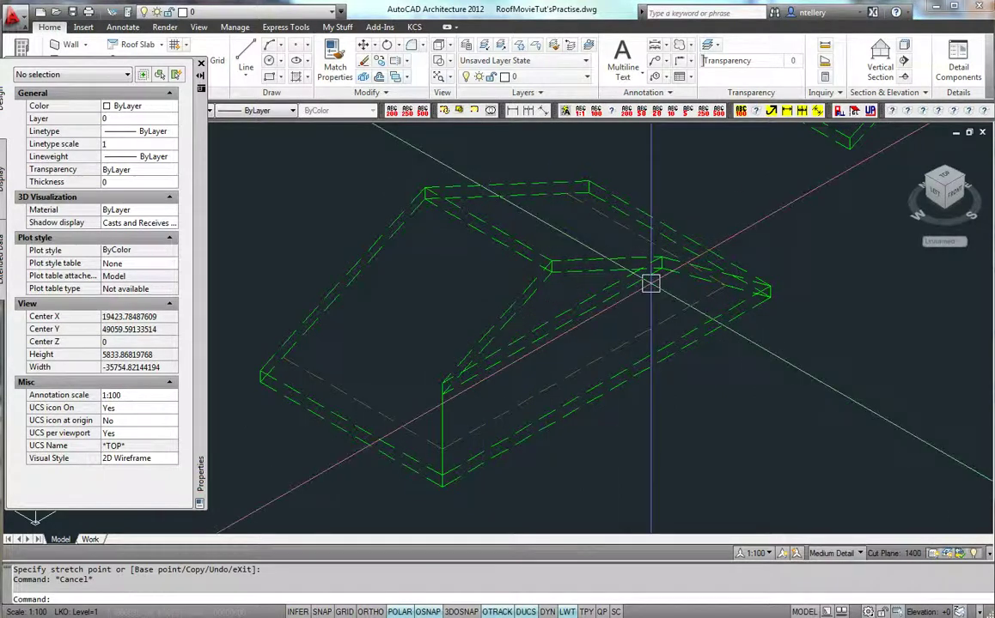
key("ctrl+3")
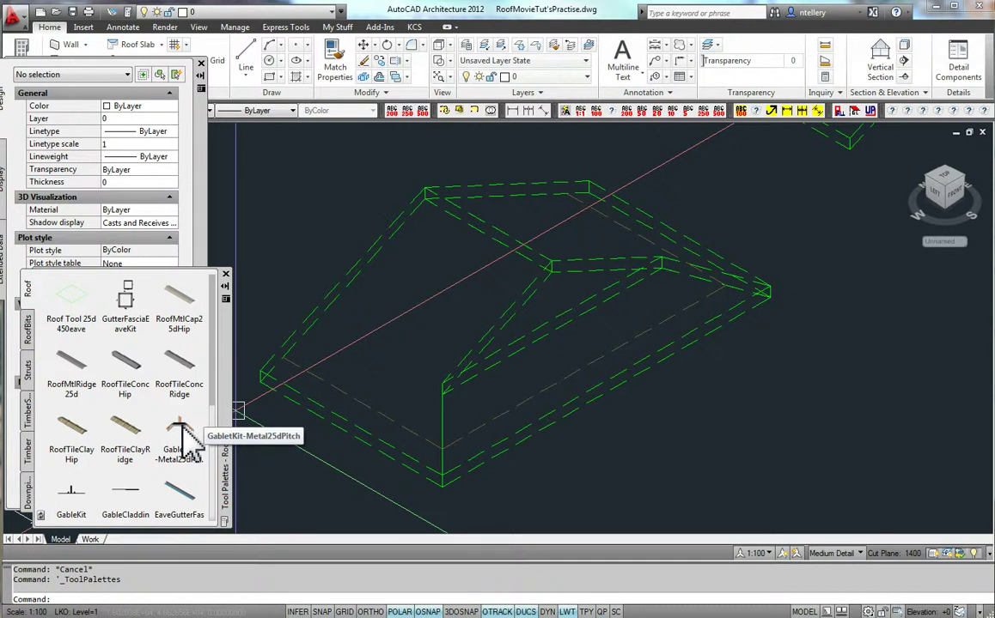
mouse_move(403, 422)
middle_mouse_down()
mouse_move(573, 348)
mouse_move(581, 390)
middle_mouse_up()
scroll(567, 394, "down", 2)
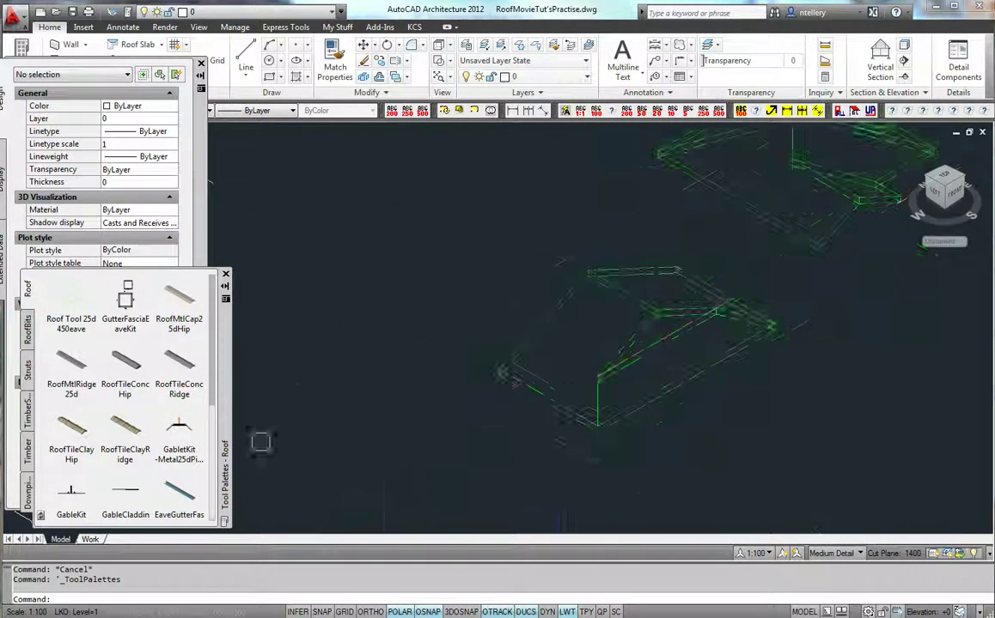
left_click(73, 498)
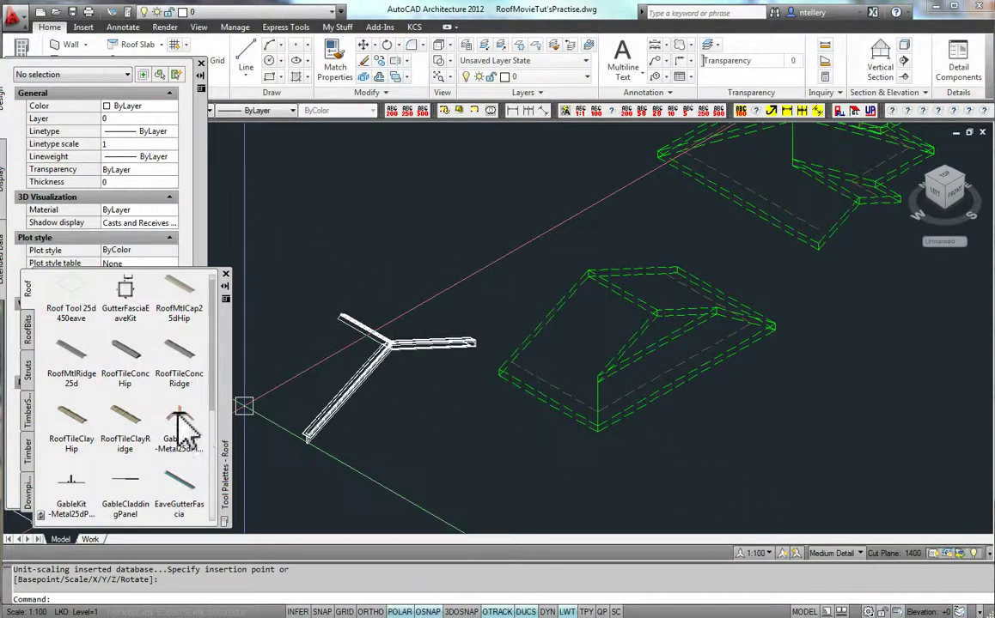
Insert GabletKit-Metal25dPitch at the south end of the trimmed roof's ridge
left_click(71, 481)
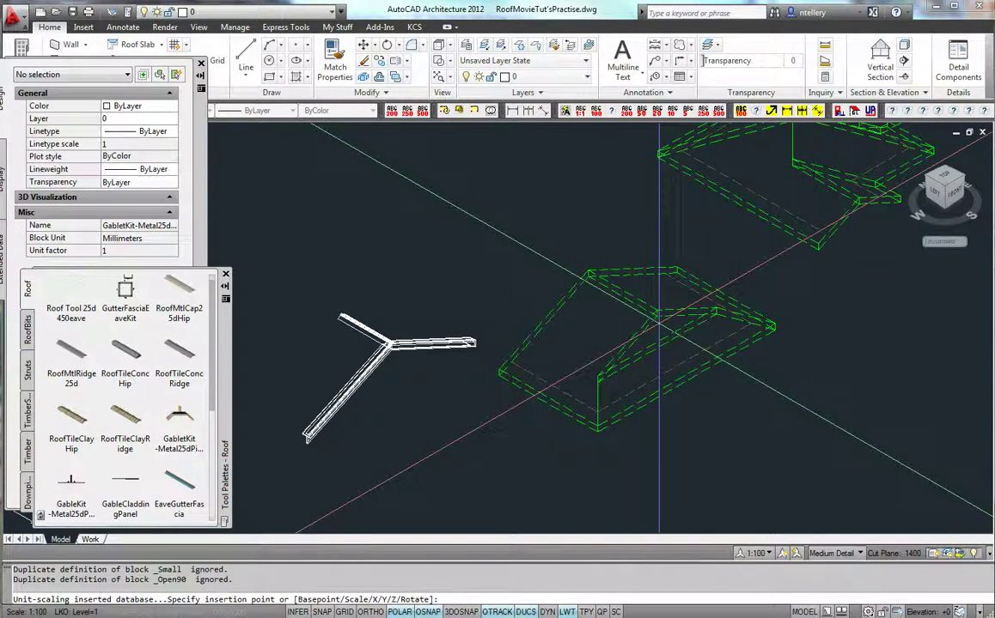
scroll(653, 331, "up", 5)
scroll(478, 236, "up", 4)
left_click(517, 317)
scroll(654, 268, "down", 7)
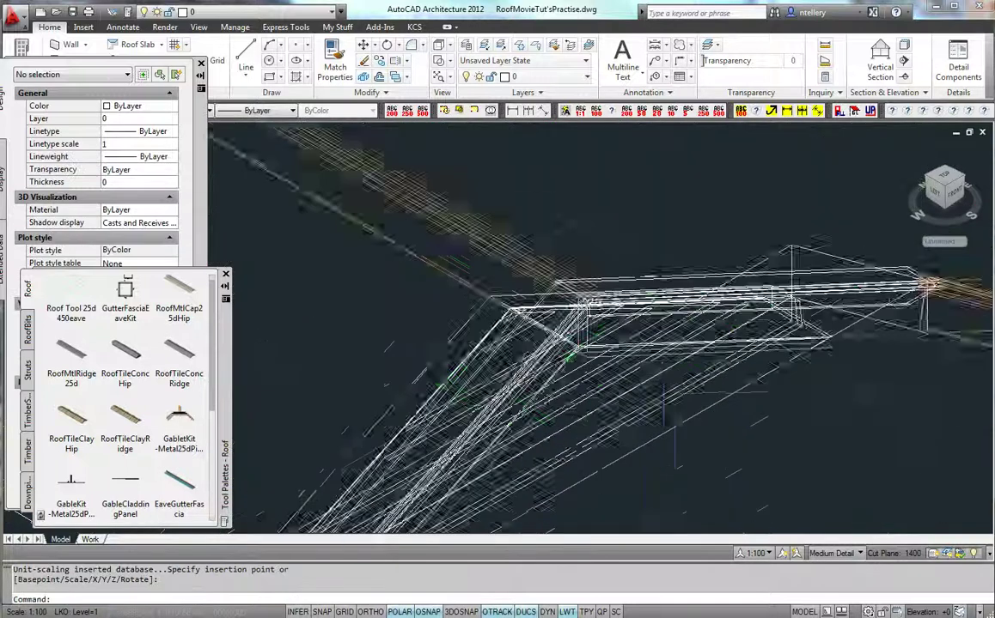
scroll(675, 288, "up", 2)
scroll(674, 288, "up", 3)
scroll(636, 305, "down", 2)
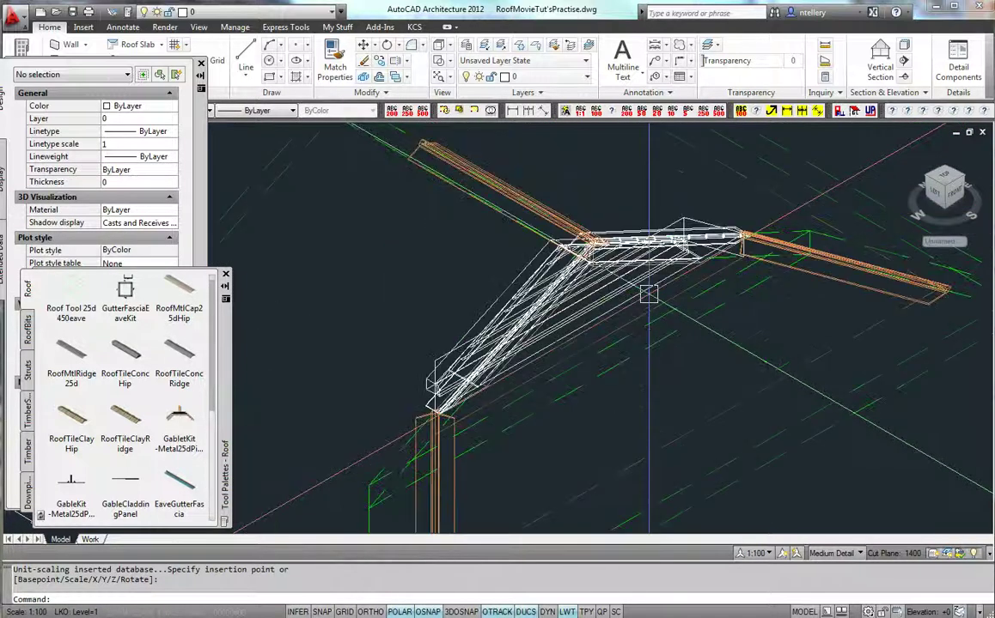
Stretch the kit's ridge cap member to the north end of the roof's ridge
left_click(622, 299)
key("Escape")
left_click(618, 295)
key("Return")
scroll(634, 351, "down", 3)
left_click(569, 262)
left_click(503, 225)
left_click(475, 214)
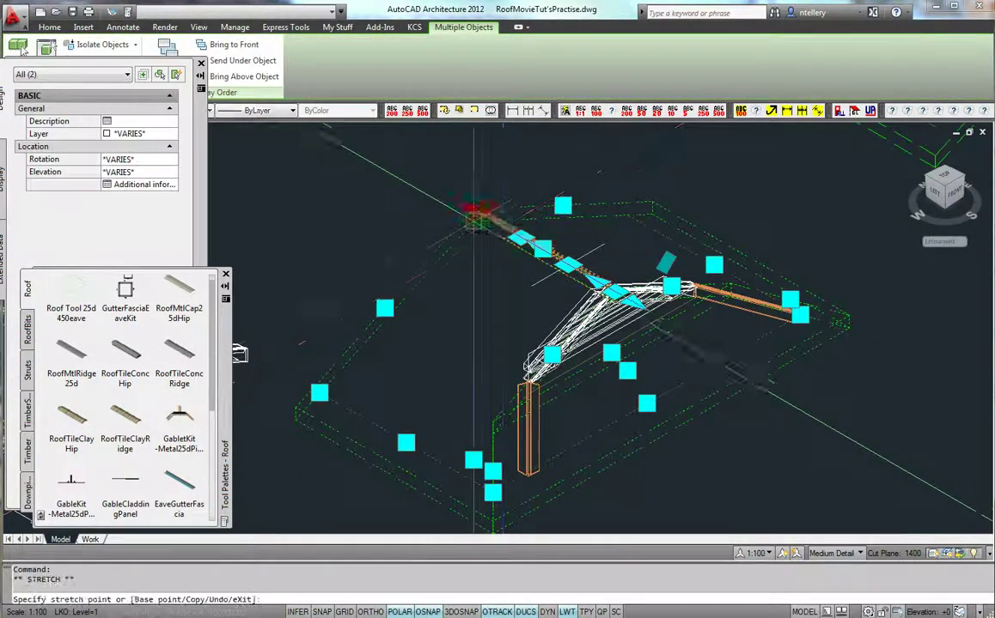
left_click(474, 209)
Stretch the west hip cap so it runs from the roof's southwest eave corner to the foot of the gablet
middle_click_drag(537, 429, 559, 353)
left_click(551, 356)
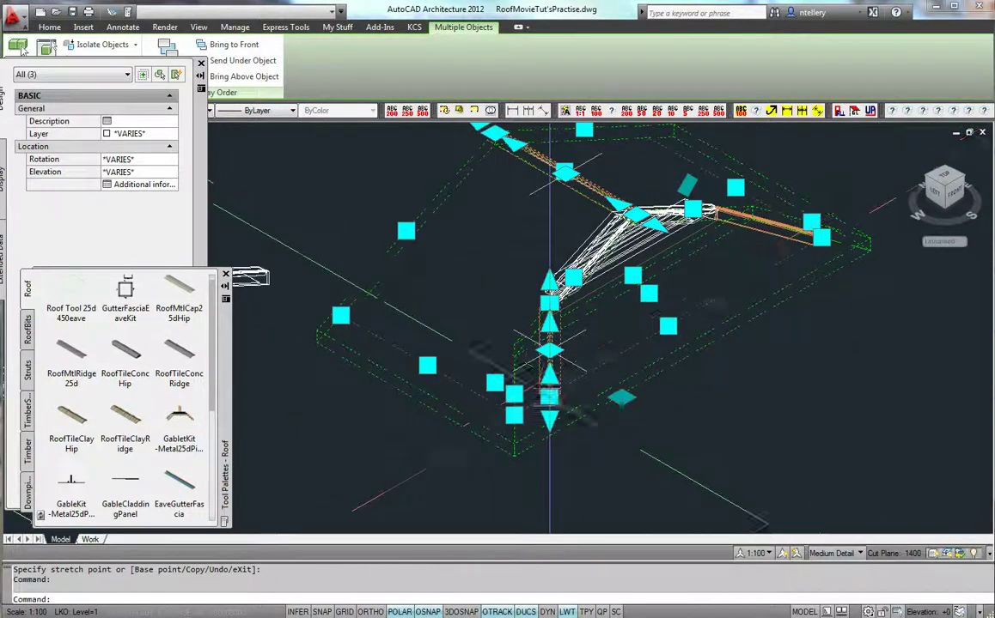
left_click(550, 396)
left_click(514, 444)
left_click(550, 302)
left_click(514, 344)
scroll(869, 223, "up", 5)
Stretch the east hip cap so it runs from the gablet's foot to the roof's southeast eave corner
key("Escape")
left_click(648, 287)
left_click(722, 276)
left_click(857, 280)
scroll(427, 178, "up", 4)
left_click(348, 215)
scroll(603, 207, "up", 4)
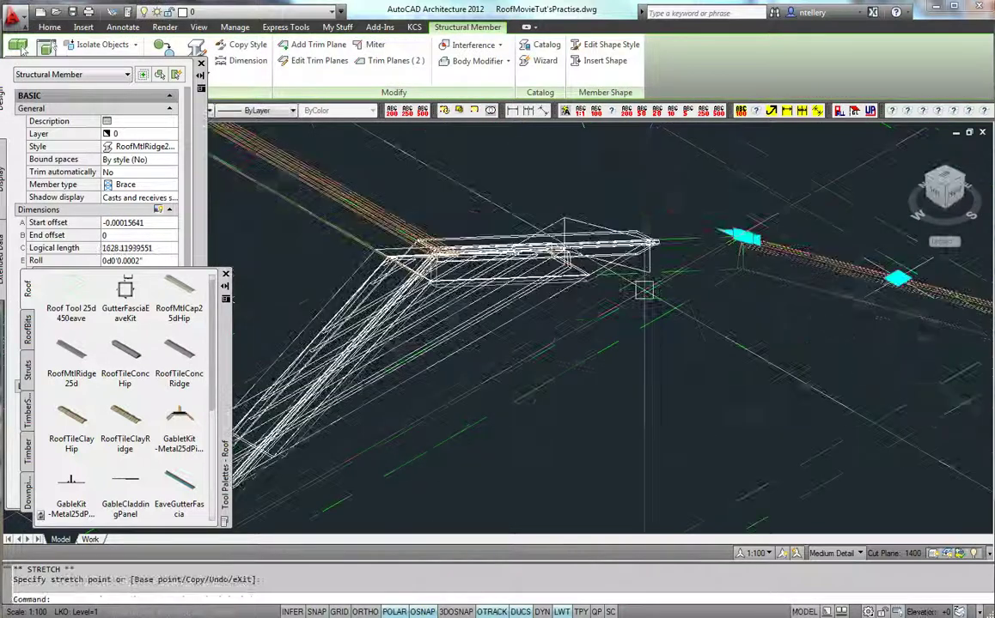
key("Escape")
scroll(644, 289, "up", 3)
type("m")
key("Return")
key("Escape")
type("mh")
key("Return")
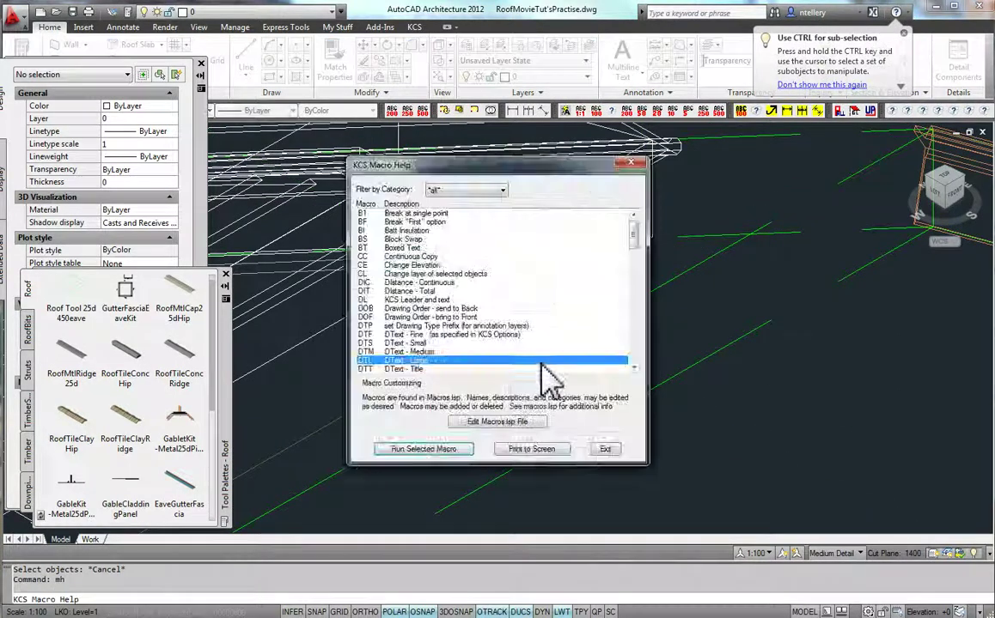
left_click(603, 450)
Match the roof's properties onto the kit's gablet roof piece and move its east corner to the top of the east hip cap
type("ma")
key("Return")
left_click(641, 398)
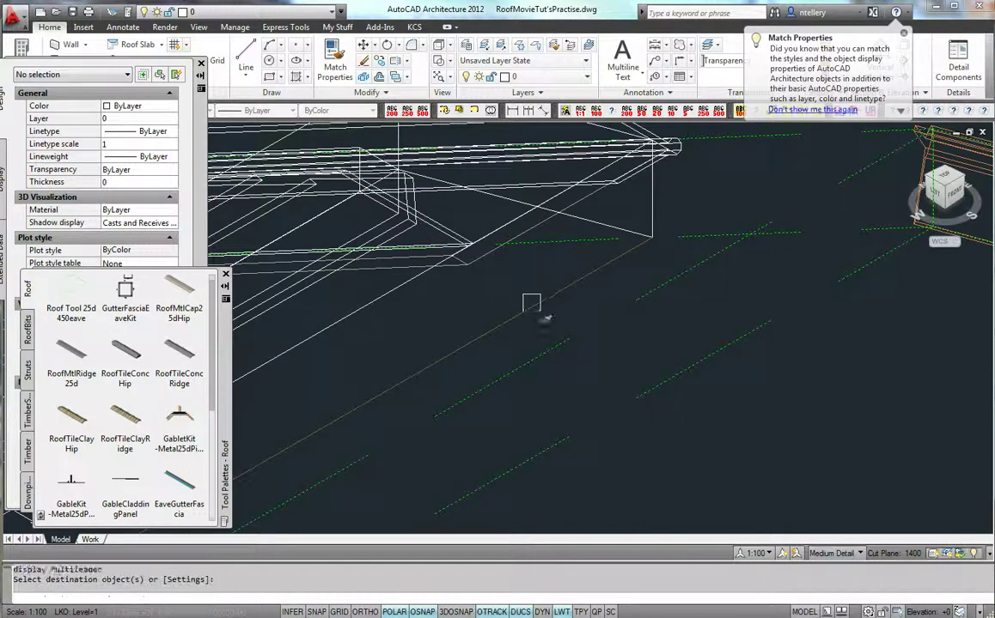
key("Return")
type("m")
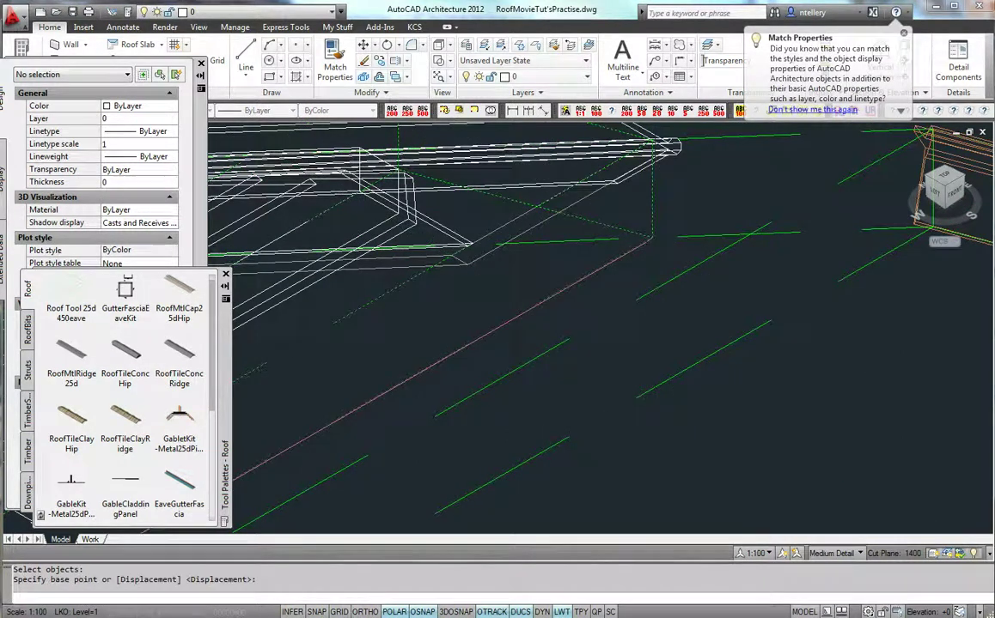
middle_click_drag(652, 242, 472, 335)
left_click(750, 319)
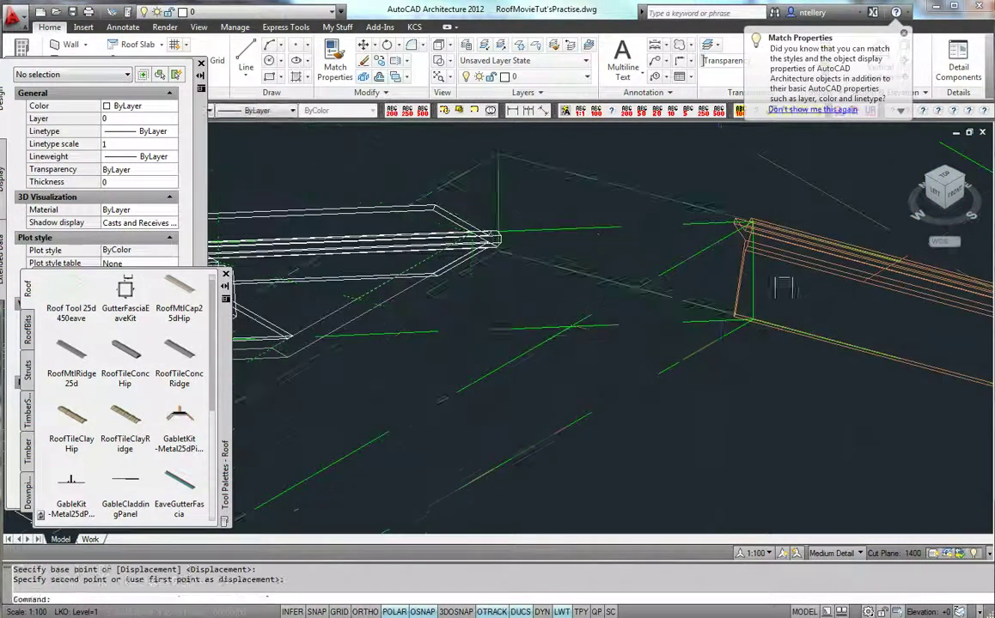
In the top view, stretch the west end of the gablet roof piece to the top of the roof's west hip
scroll(785, 283, "down", 4)
key("Return")
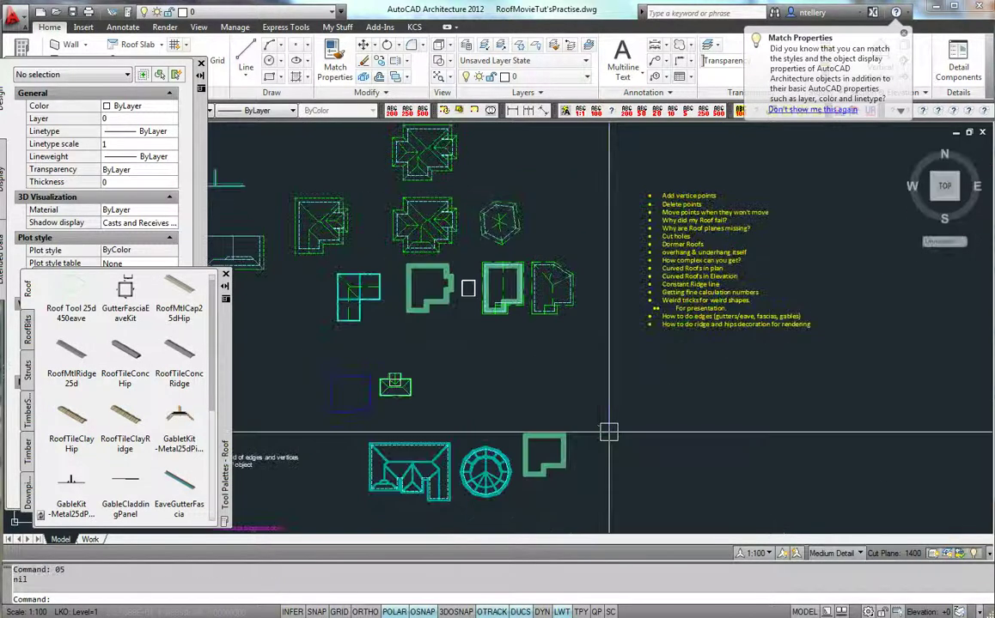
scroll(468, 288, "up", 10)
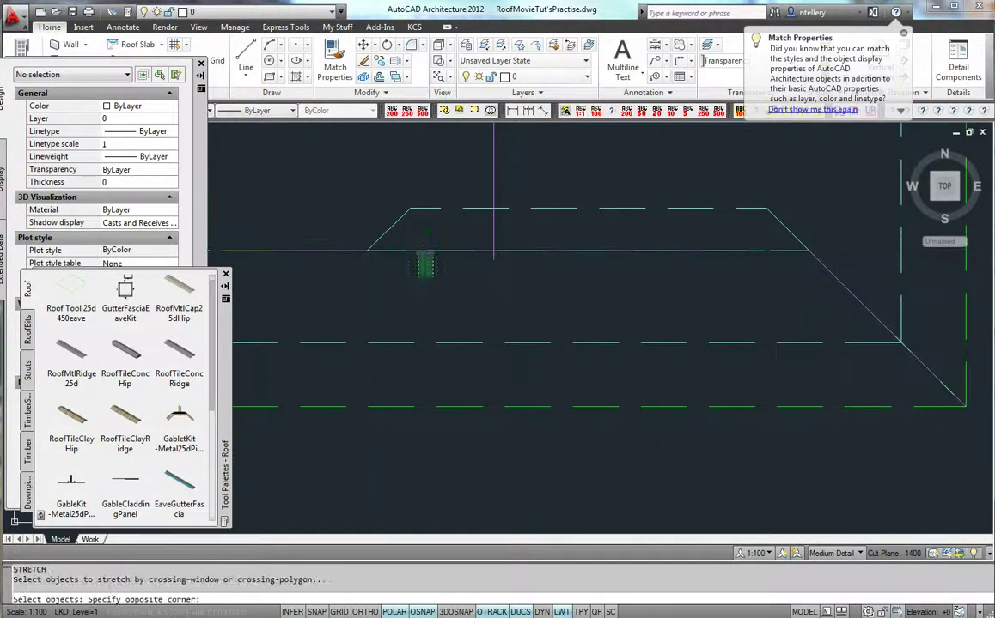
left_click(321, 172)
key("Return")
left_click(368, 251)
middle_click_drag(368, 251, 444, 254)
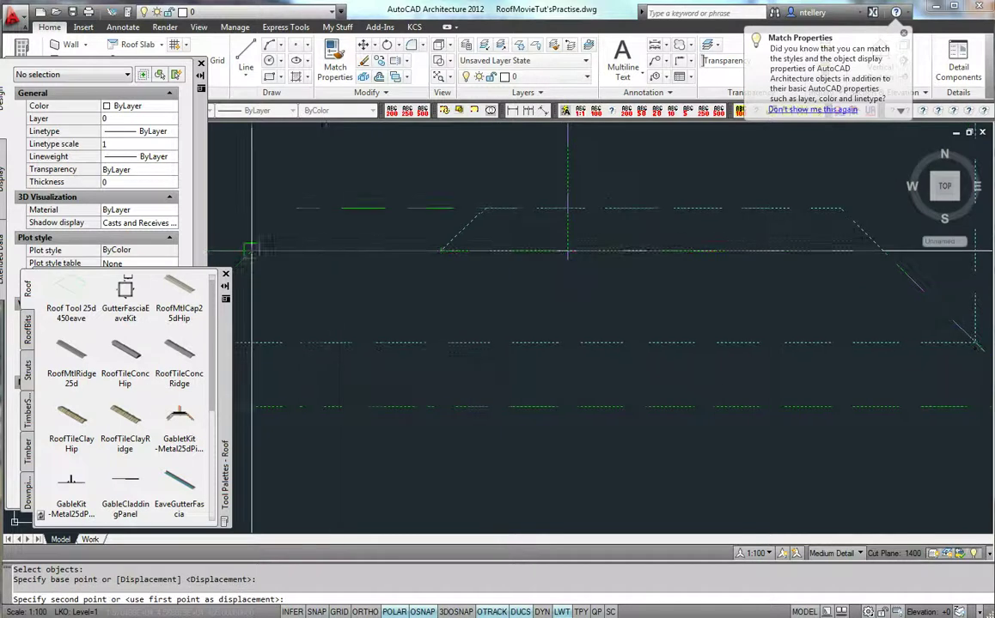
left_click(465, 263)
Return to the isometric view and stretch the east barge member's lower end to the top of the east hip cap
type("01")
key("Return")
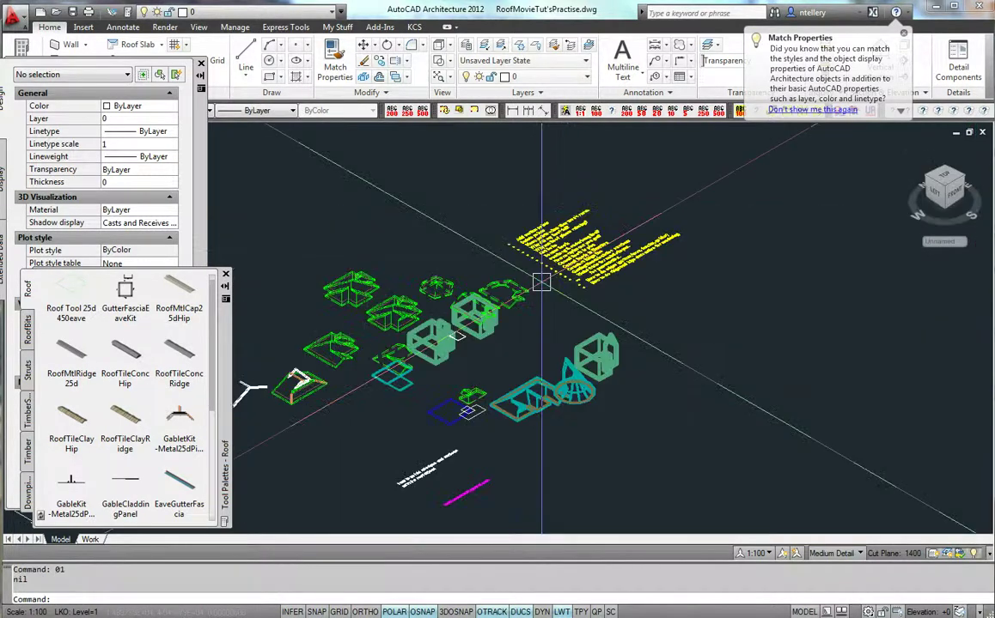
scroll(664, 272, "up", 8)
scroll(633, 314, "up", 5)
left_click(633, 311)
scroll(713, 344, "up", 4)
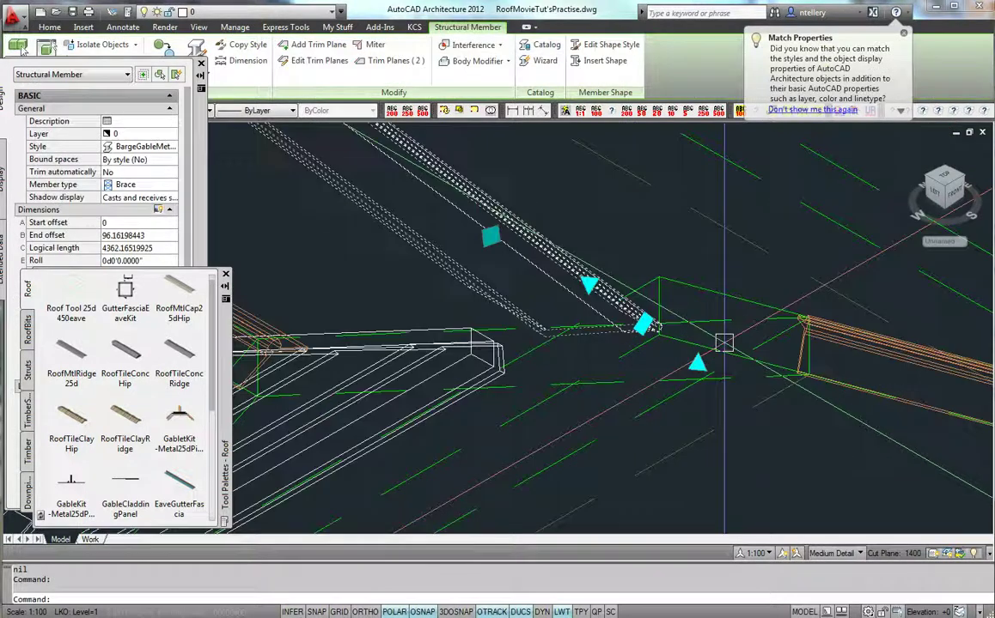
key("Escape")
middle_click_drag(694, 342, 608, 393)
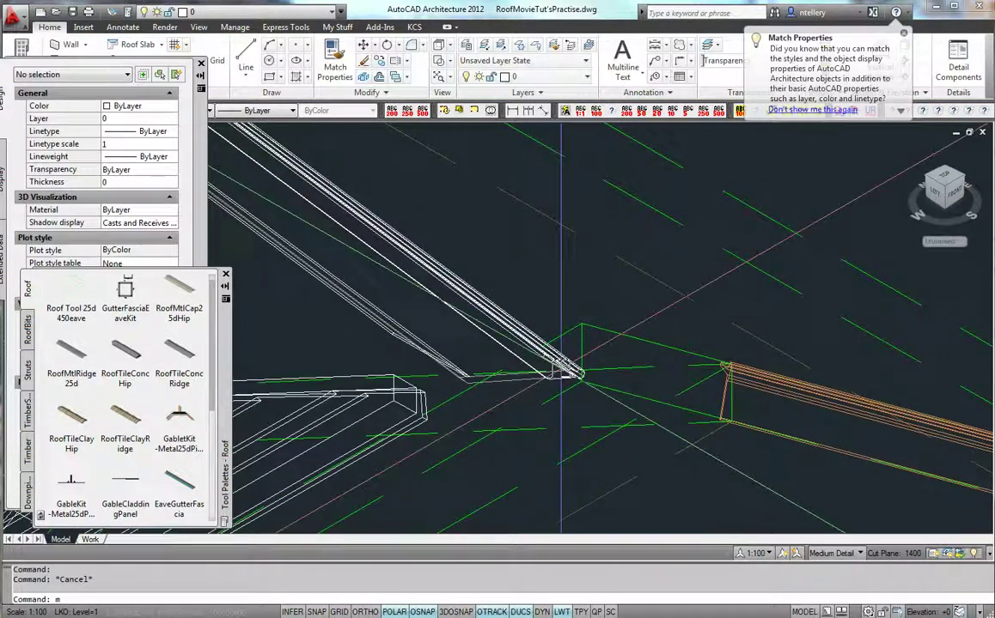
left_click(560, 360)
left_click(581, 379)
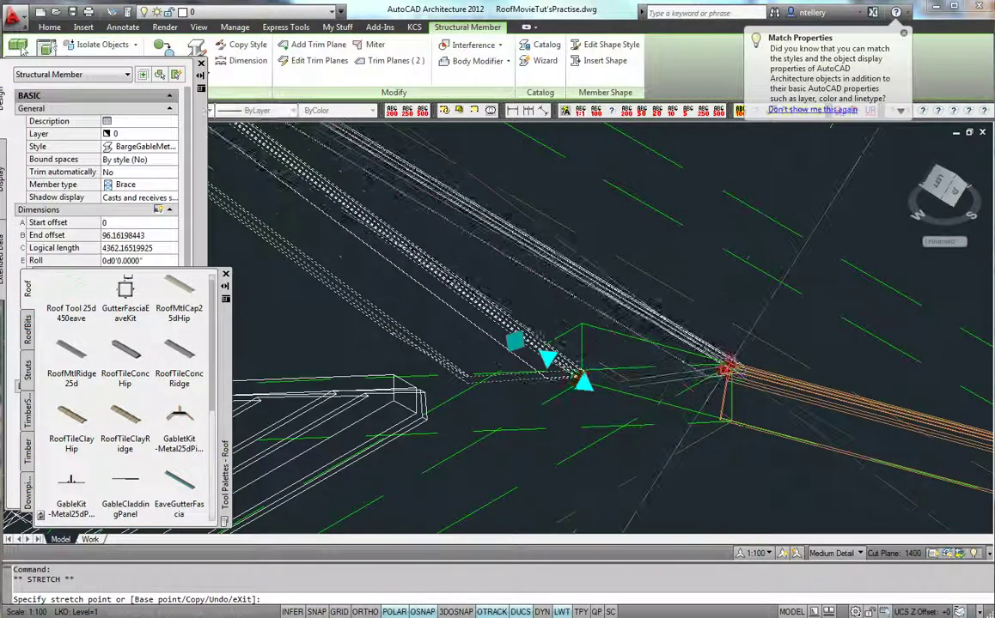
left_click(728, 368)
Stretch the east barge member's upper end to the gable apex at the ridge cap
scroll(787, 358, "down", 3)
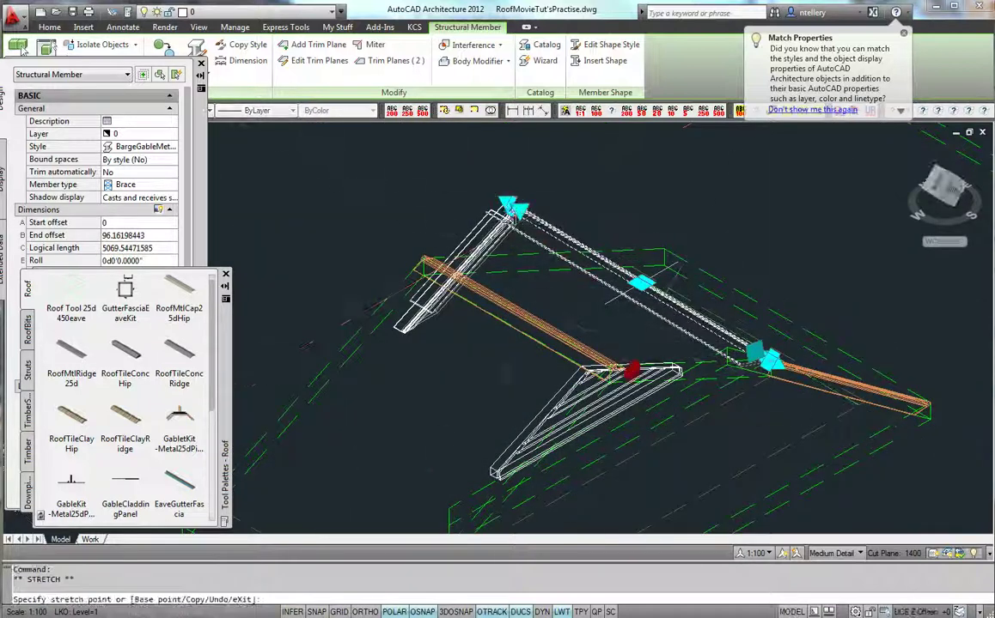
left_click(514, 208)
scroll(633, 358, "up", 3)
scroll(609, 371, "up", 3)
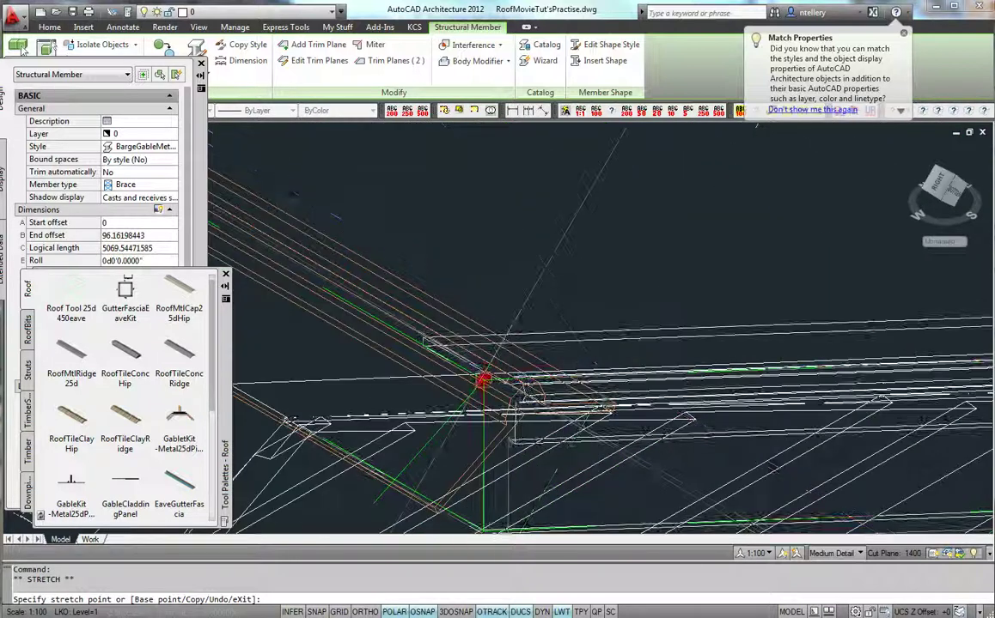
left_click(482, 381)
Stretch the west barge member's lower end from its old position to the top of the west hip cap
scroll(746, 216, "down", 4)
left_click(522, 226)
left_click(418, 203)
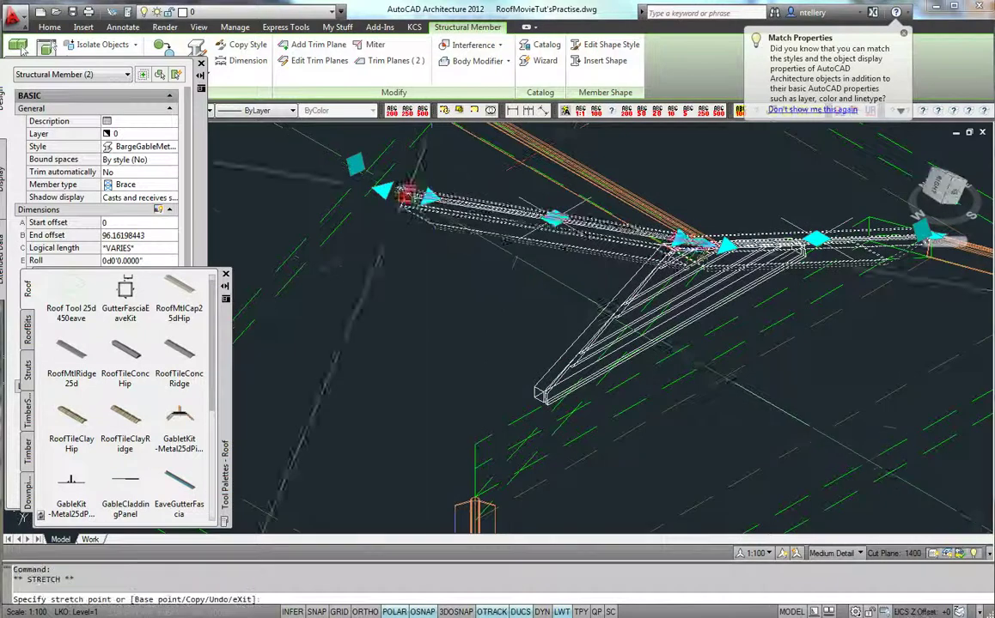
left_click(475, 496)
key("Escape")
middle_click_drag(748, 346, 650, 421)
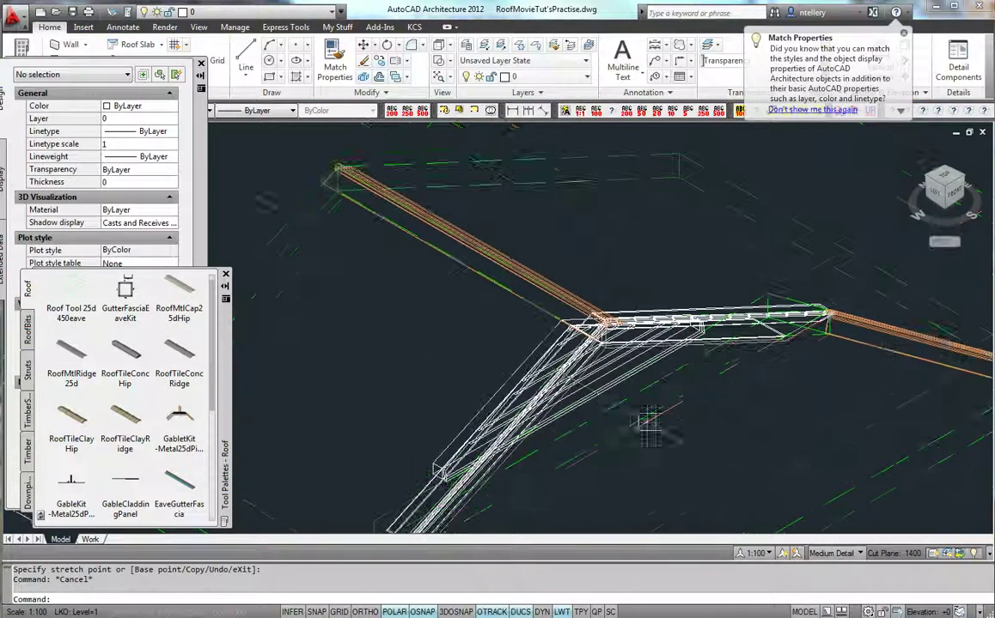
middle_click_drag(614, 322, 681, 367, "shift")
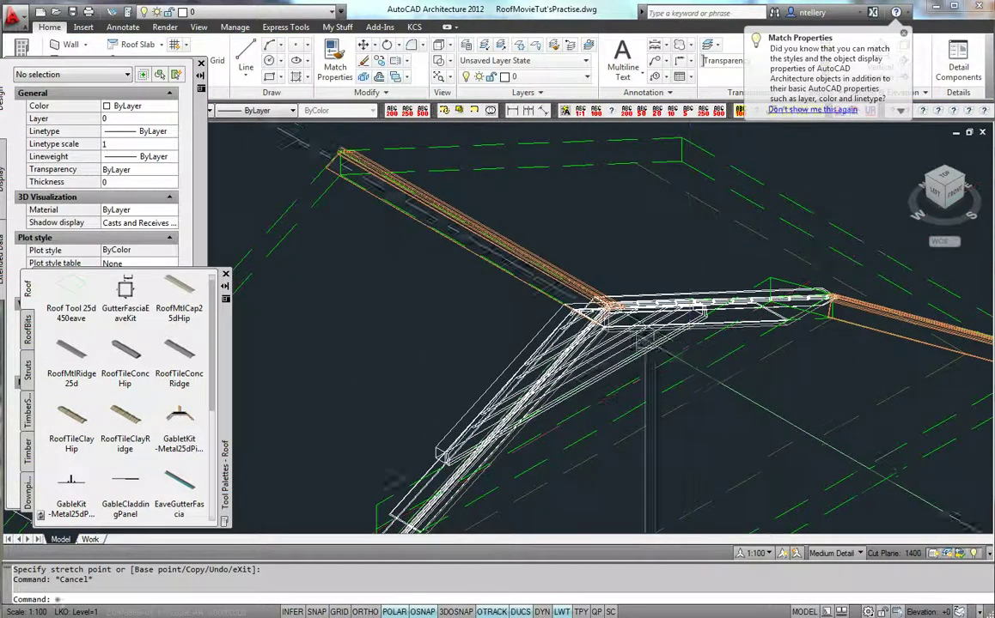
middle_click_drag(628, 345, 592, 292, "shift")
left_click(625, 339)
key("Escape")
left_click(526, 313)
left_click(539, 396)
key("Escape")
Edit the gable infill wall's roof line so its peak vertex is horizontally centred on the wall midpoint
left_click(597, 281)
right_click(600, 282)
left_click(588, 462)
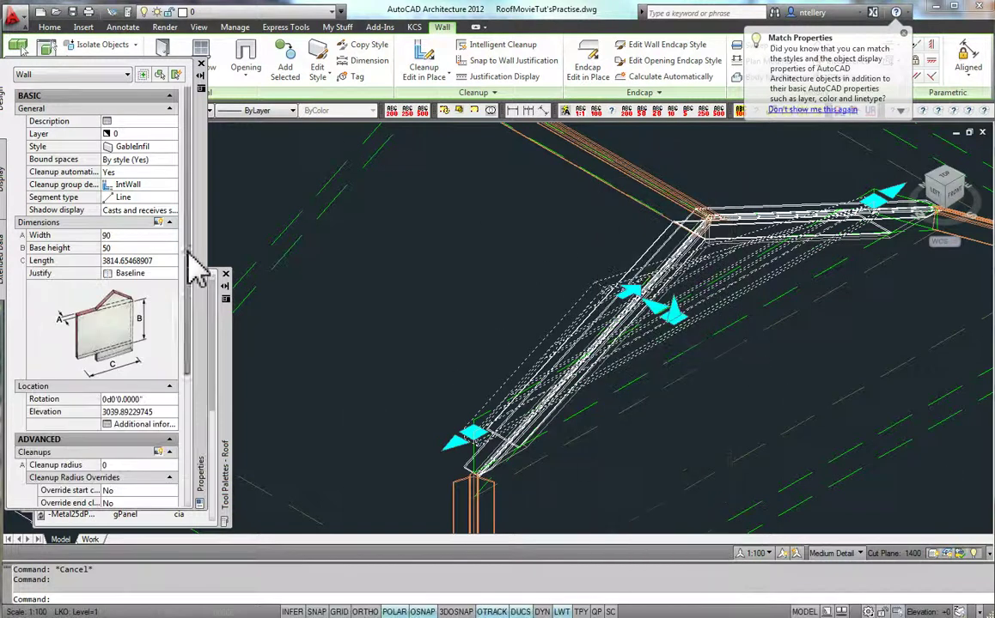
left_click_drag(189, 279, 158, 489)
left_click(108, 502)
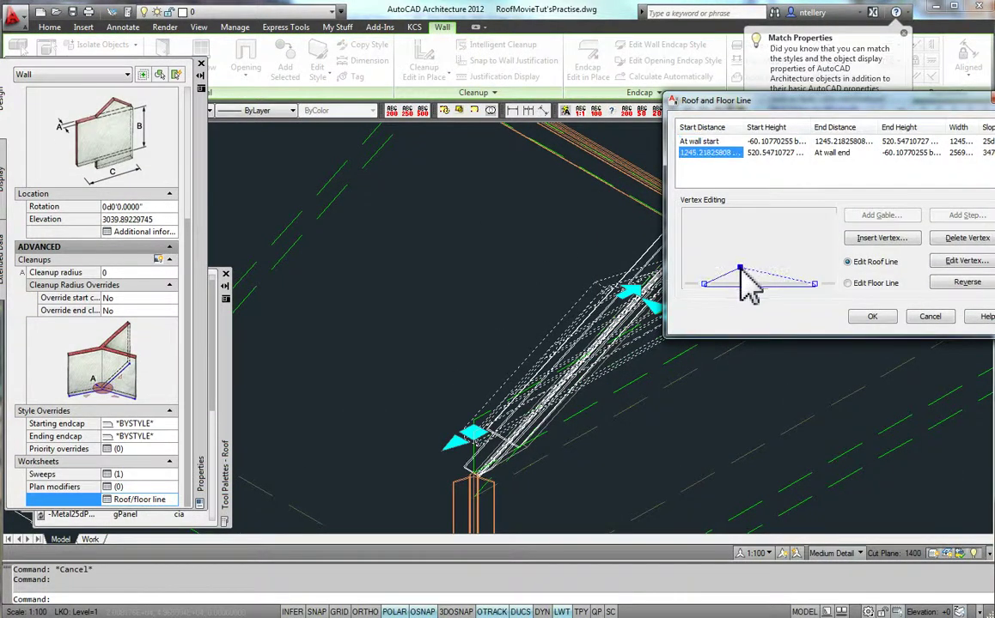
left_click(965, 262)
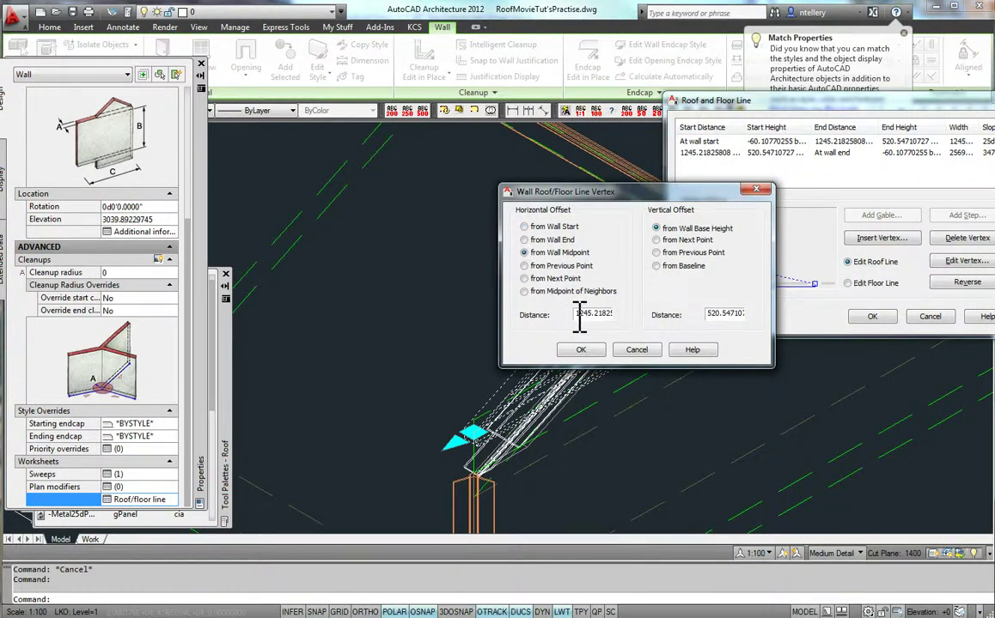
left_click(601, 351)
left_click(872, 317)
key("Escape")
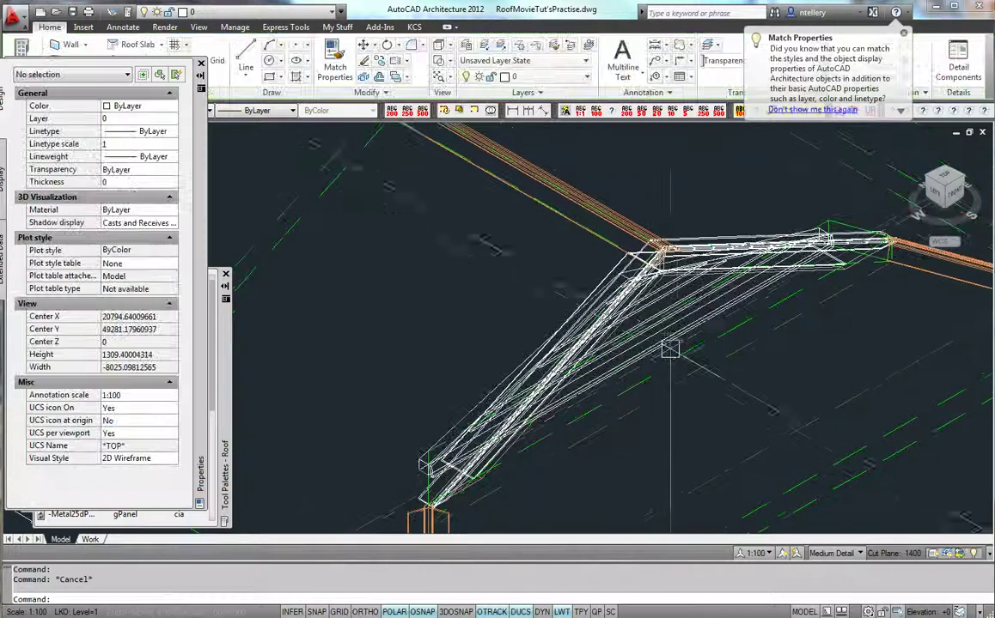
Copy the gable infill wall to a clear spot west of the gable end
type("c")
key("Return")
left_click(657, 307)
key("Return")
left_click(658, 277)
left_click(407, 275)
key("Escape")
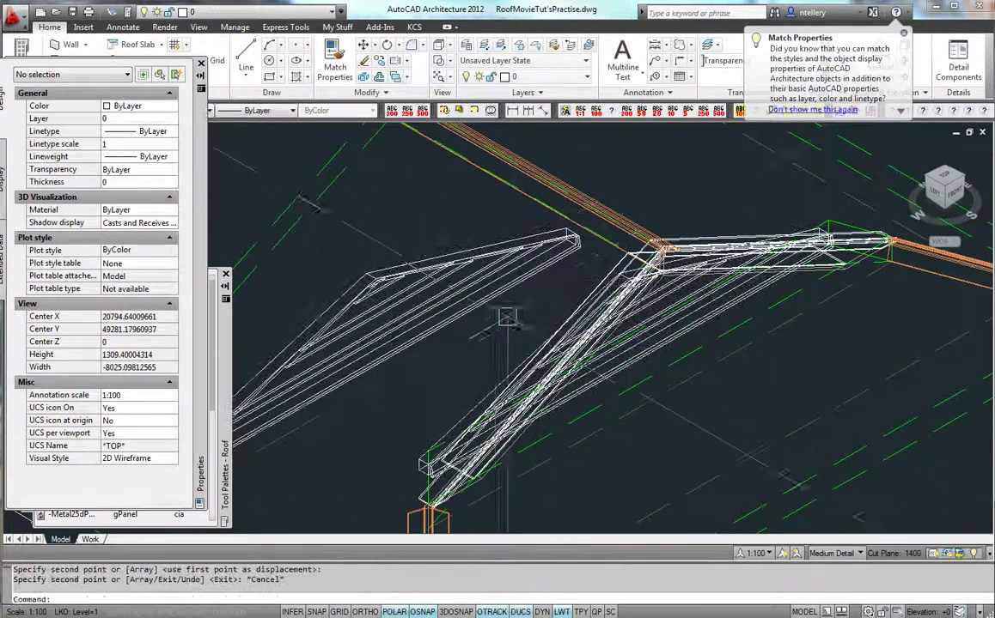
Stretch the copied infill wall's west end outward and back inward to try out different wall lengths
left_click(478, 311)
middle_click_drag(446, 322, 637, 266)
left_click(352, 417)
scroll(527, 365, "down", 3)
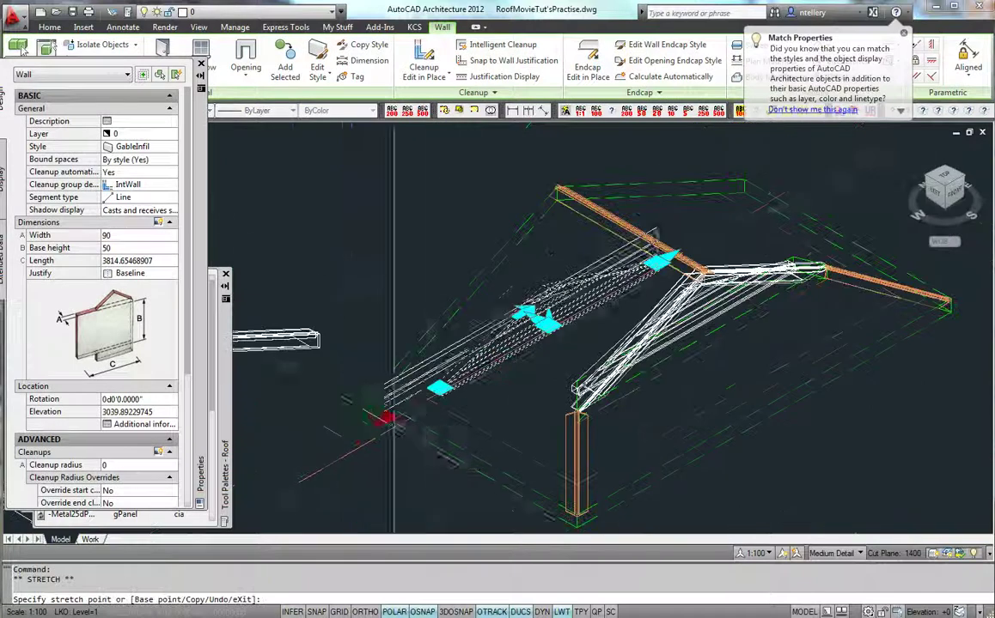
left_click(330, 451)
left_click(313, 461)
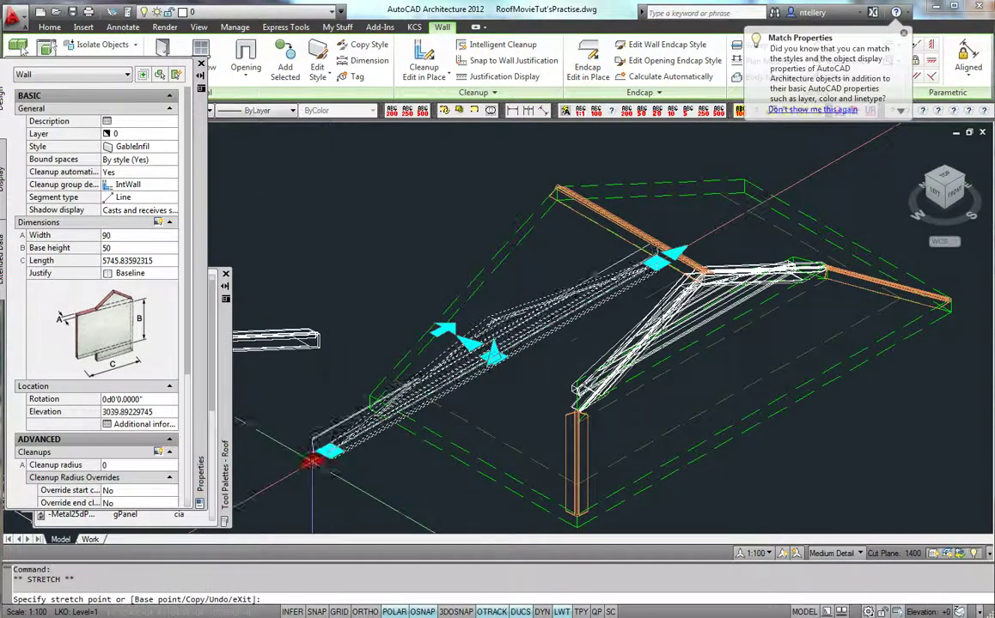
left_click(592, 337)
key("Escape")
Erase the copied trial infill wall beside the gable end
type("e")
key("Return")
left_click(616, 285)
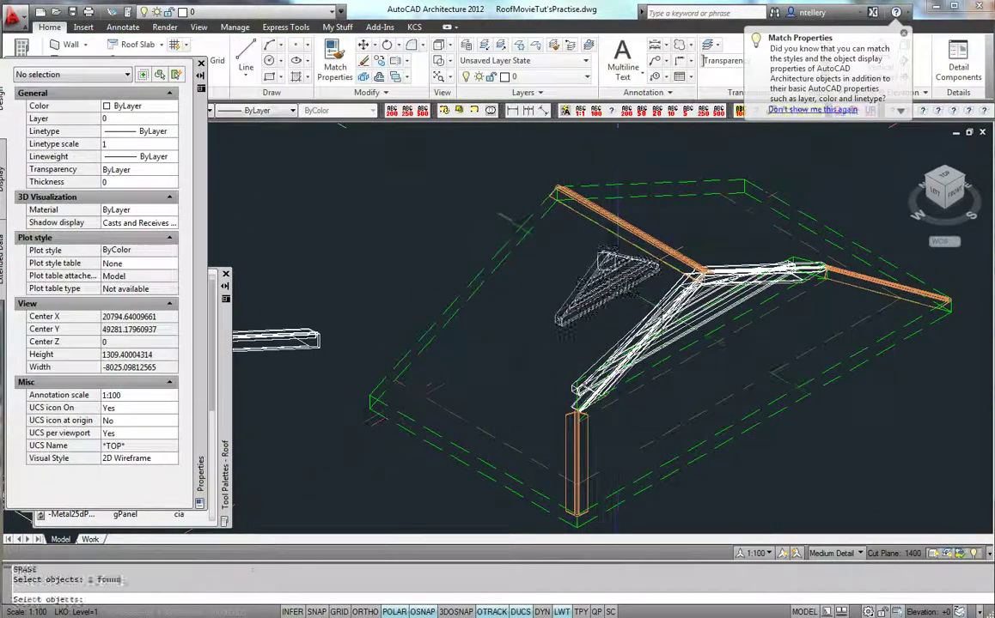
Edit the original infill wall's roof line in place, raising its peak vertex to the ridge by snapping to the ridge's far end, and save
scroll(710, 291, "up", 3)
left_click(702, 311)
right_click(700, 313)
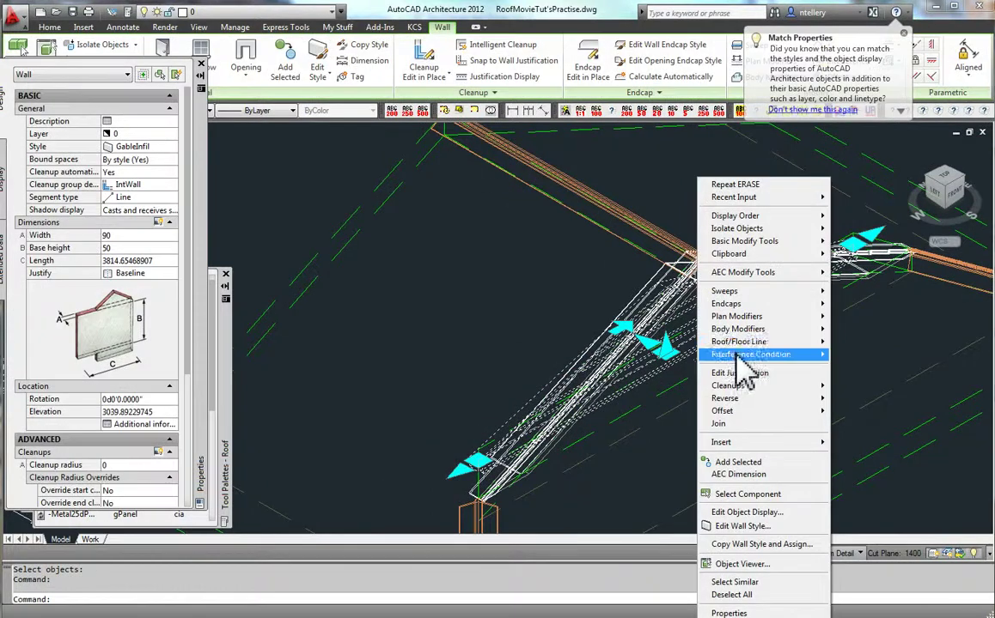
mouse_move(756, 343)
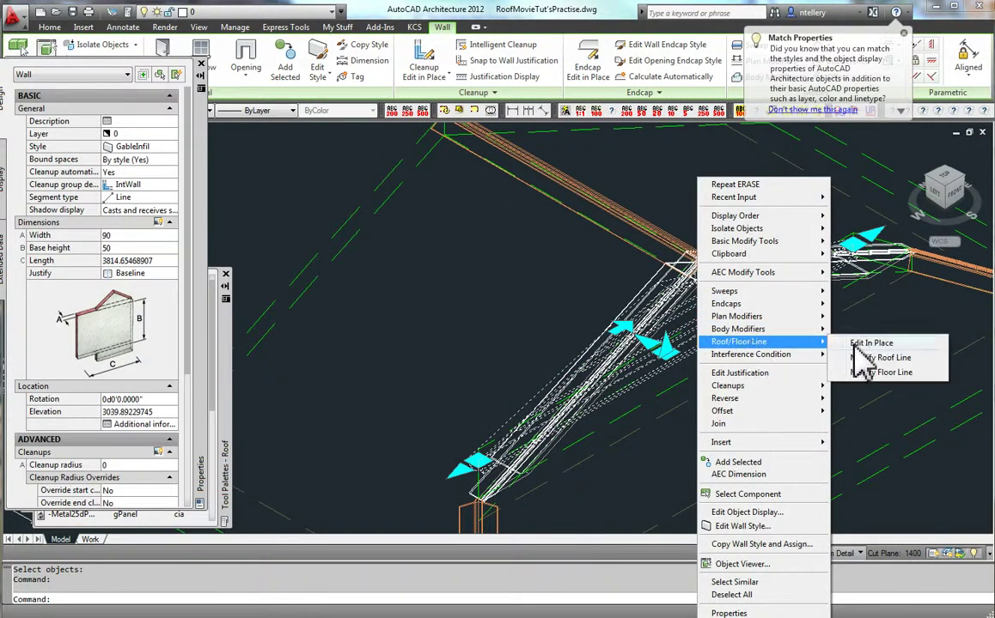
left_click(864, 345)
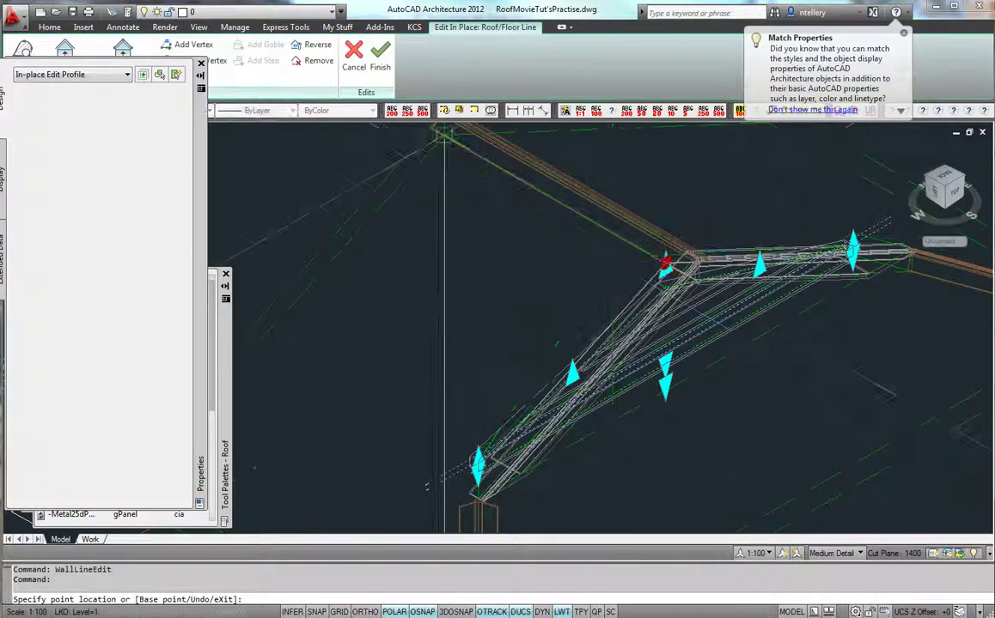
left_click(444, 135)
middle_click_drag(709, 363, 694, 367)
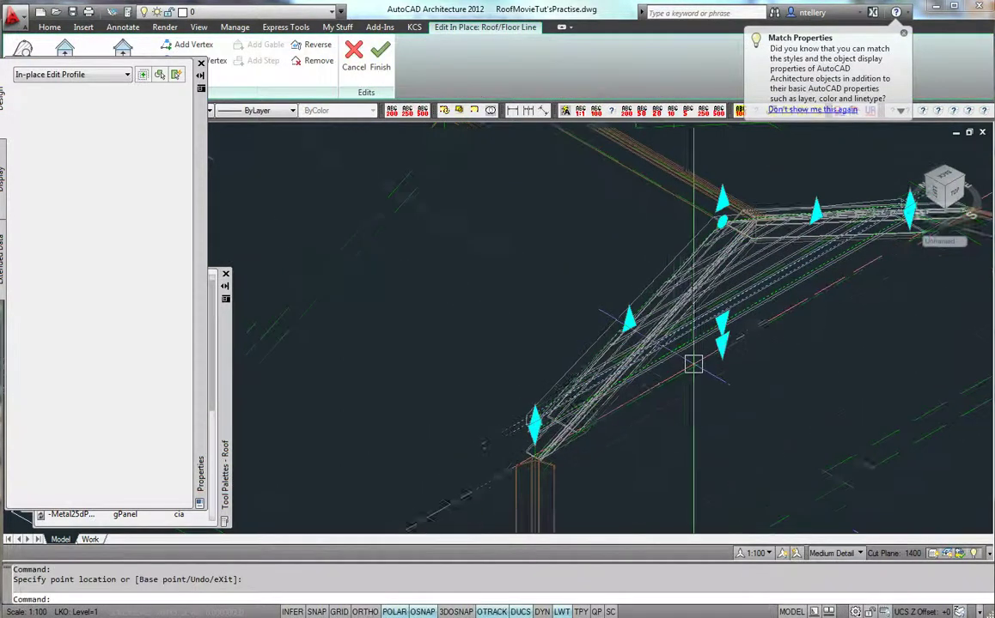
key("Escape")
scroll(635, 439, "up", 3)
scroll(635, 440, "down", 3)
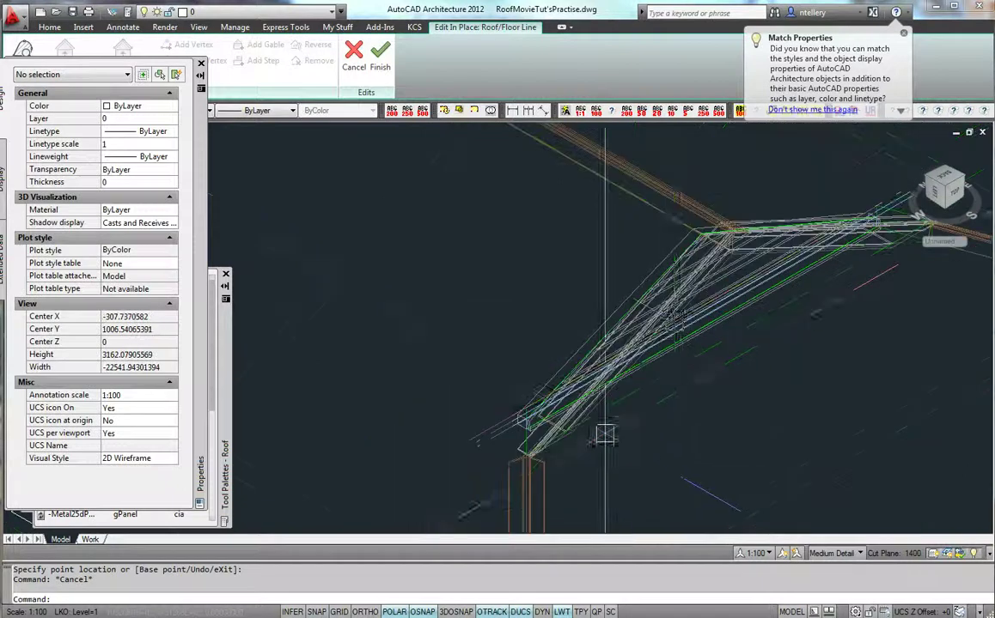
left_click(377, 73)
Select the roof with its gable parts and examine the shaded gable end from the front and side in Object Viewer
middle_click_drag(722, 277, 639, 323)
scroll(639, 323, "down", 2)
left_click(828, 486)
left_click(567, 281)
right_click(493, 277)
left_click(558, 452)
left_click_drag(626, 448, 642, 377)
middle_click_drag(746, 543, 746, 400)
scroll(714, 460, "up", 3)
left_click_drag(714, 459, 683, 517)
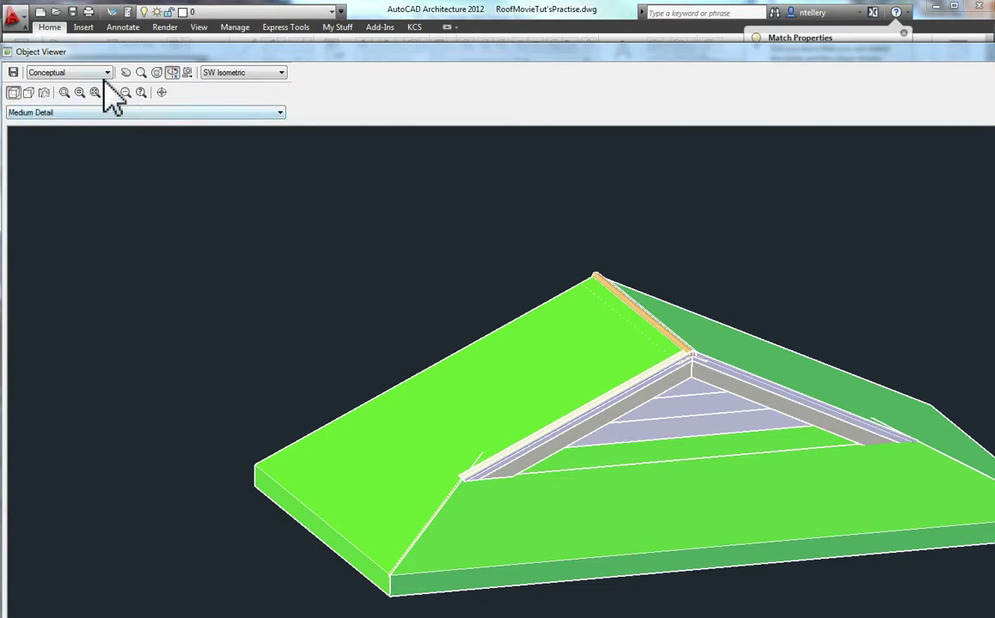
left_click_drag(851, 487, 559, 455)
left_click_drag(661, 498, 659, 560)
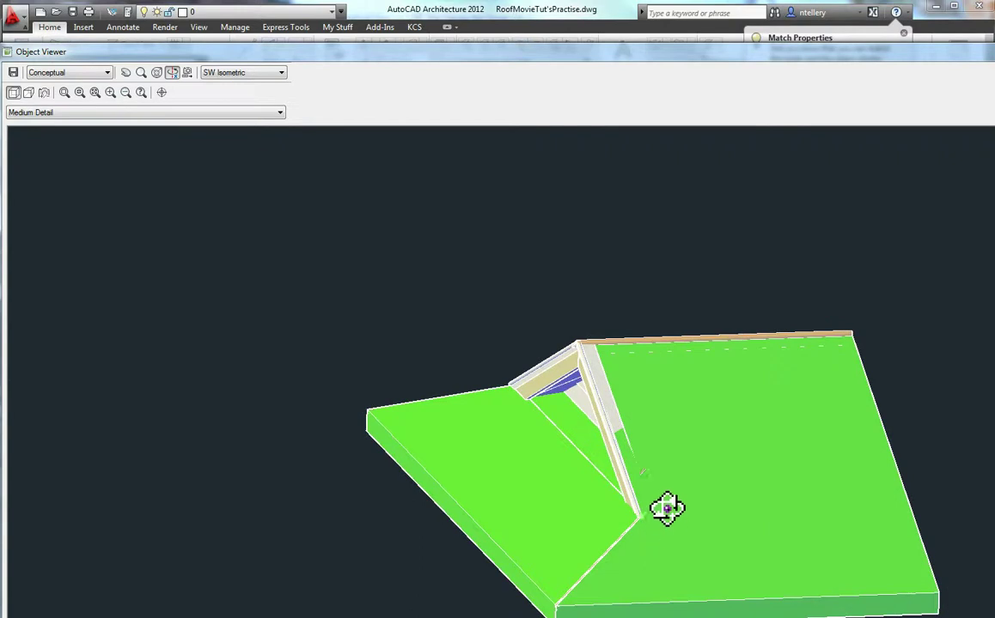
left_click_drag(644, 506, 825, 453)
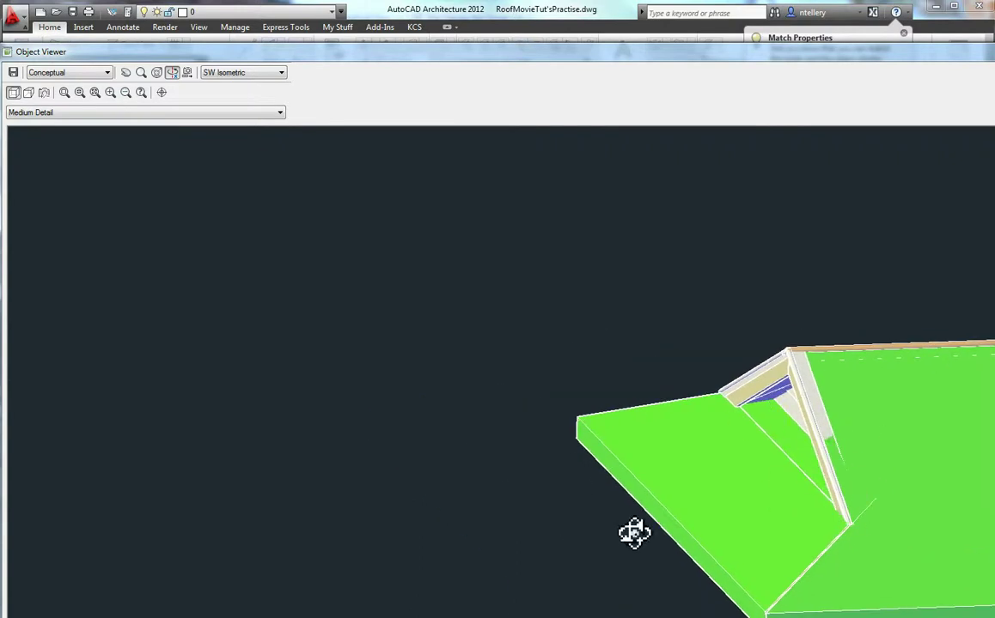
left_click_drag(680, 528, 900, 411)
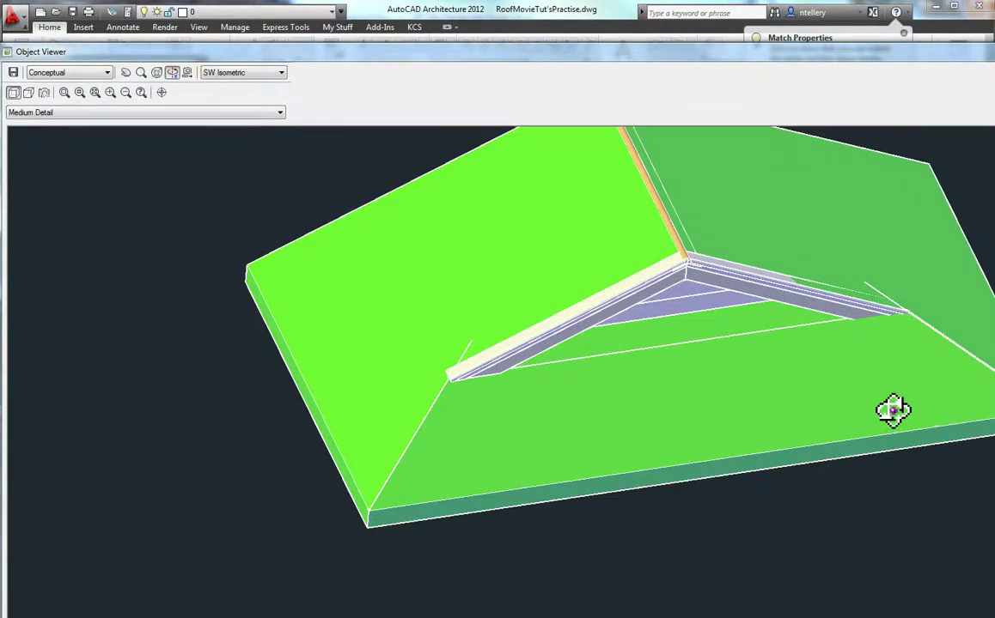
key("Escape")
Switch to the top view and erase the slightly skewed line along the gable edge of the other roof with the sloping south end
scroll(644, 319, "up", 3)
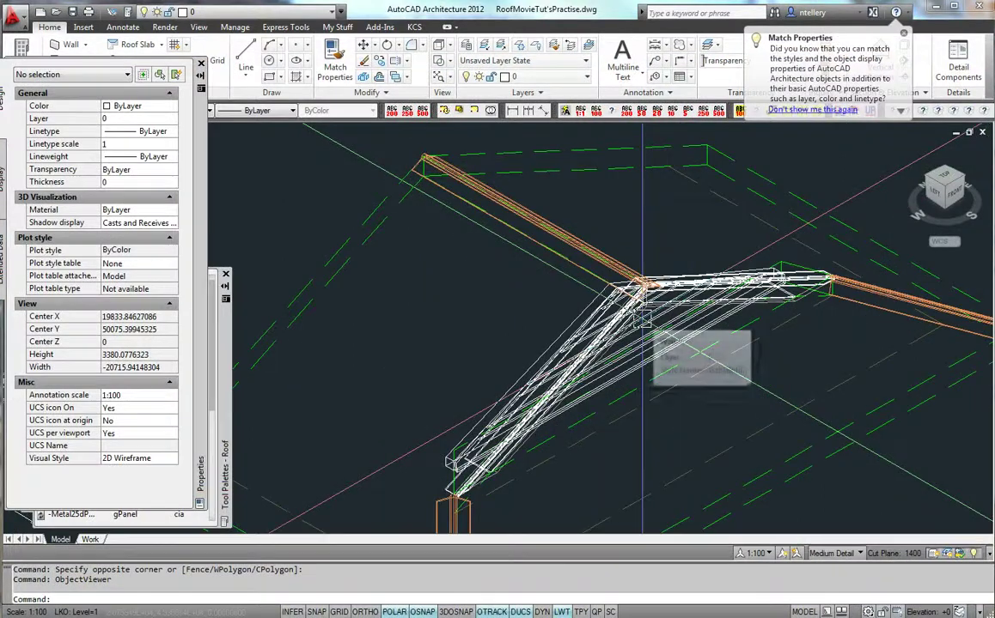
key("Escape")
type("05")
key("Return")
middle_click_drag(406, 219, 737, 273)
scroll(551, 233, "up", 5)
middle_click_drag(598, 286, 745, 299)
middle_click_drag(935, 318, 766, 344)
scroll(810, 344, "up", 4)
key("Escape")
key("ctrl+z")
key("ctrl+z")
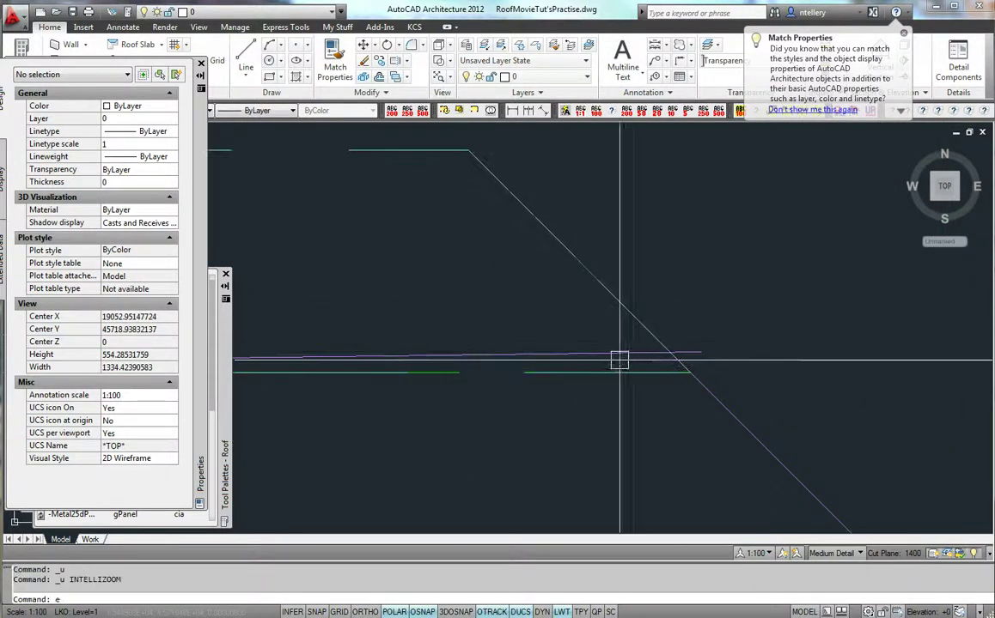
left_click(619, 360)
key("space")
scroll(679, 336, "down", 4)
middle_click_drag(592, 350, 820, 309)
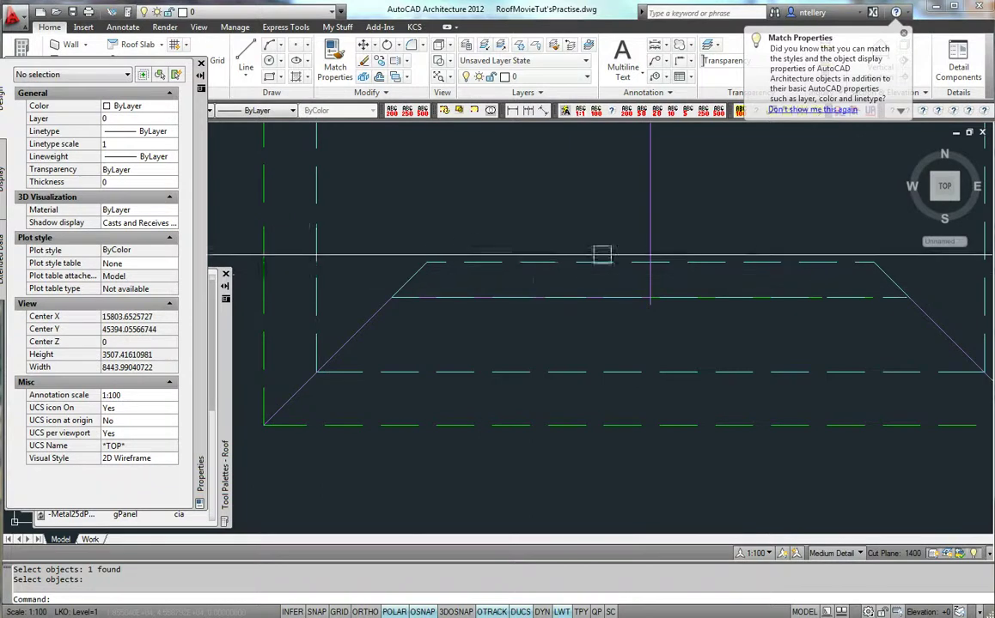
left_click(827, 255)
key("Escape")
scroll(618, 428, "down", 3)
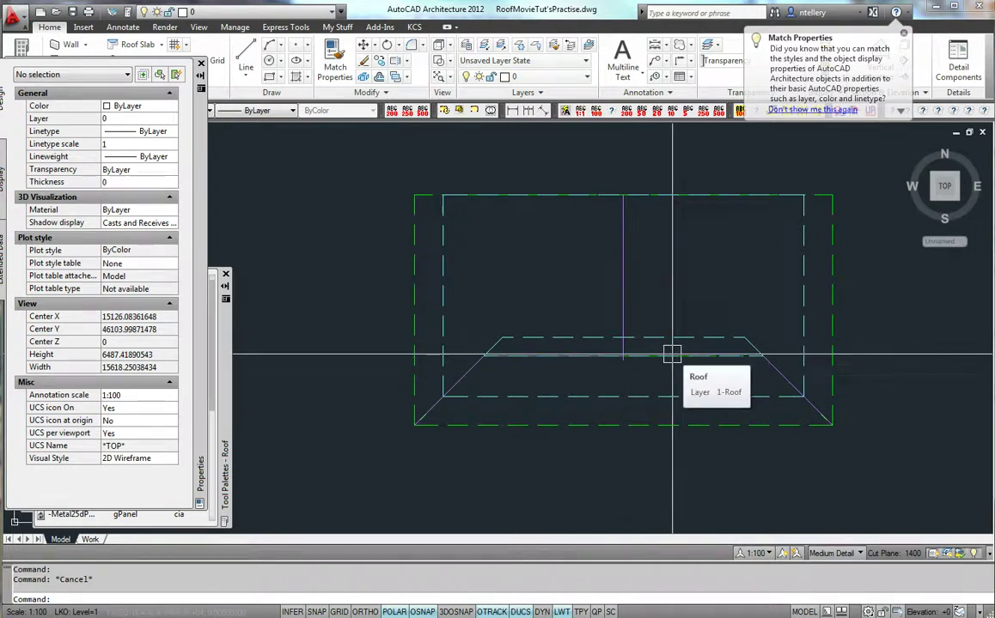
scroll(671, 354, "down", 2)
middle_click_drag(842, 340, 582, 397)
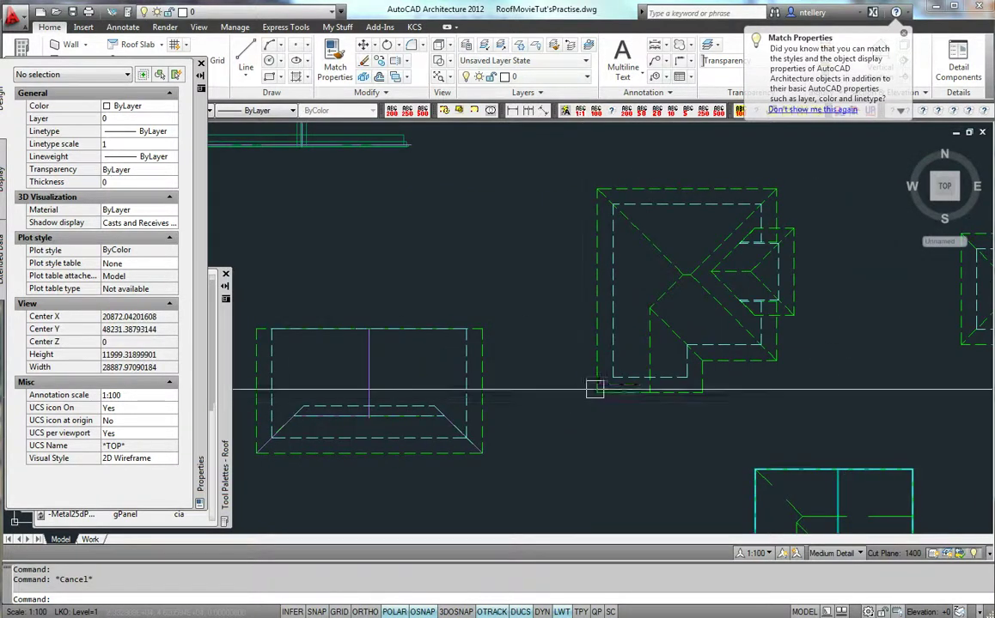